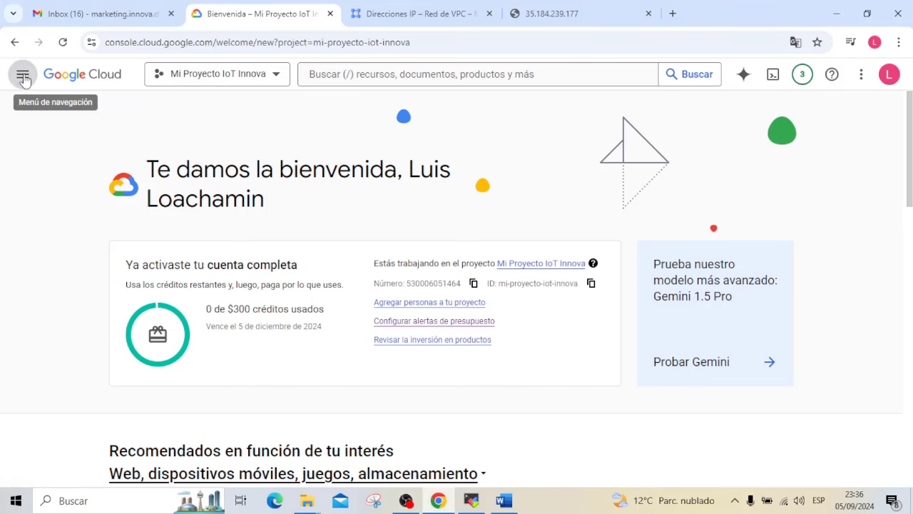
Open the VM instances list from the Google Cloud products menu
click(22, 74)
mouse_move(57, 211)
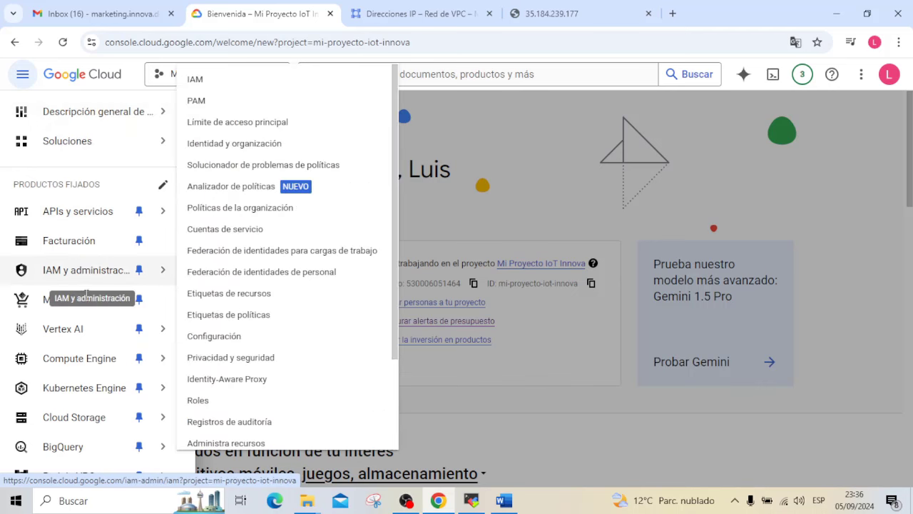
mouse_move(99, 367)
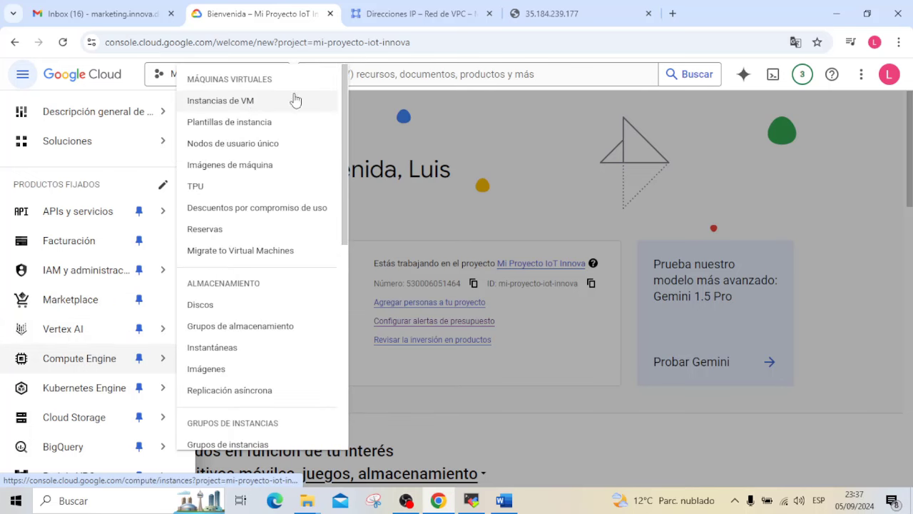
click(255, 103)
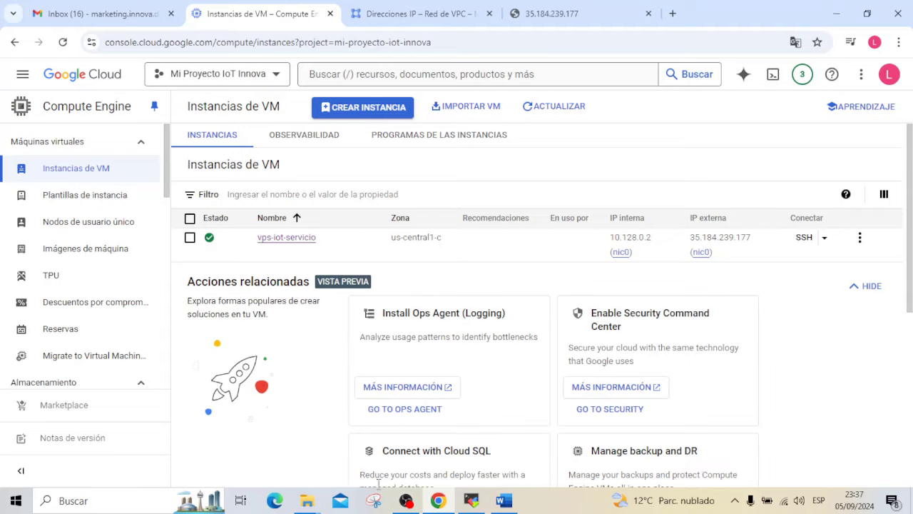
mouse_move(308, 502)
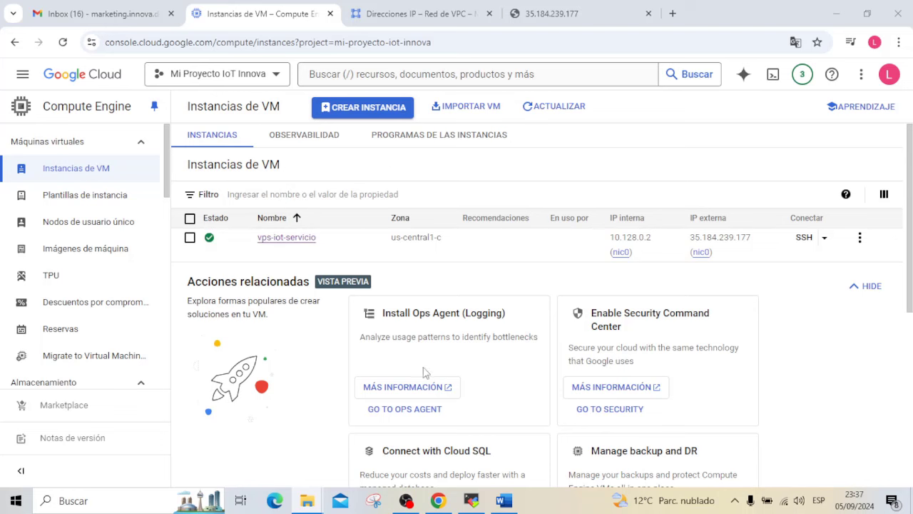
View the site served by the VM at 35.184.239.177 in the browser
click(472, 501)
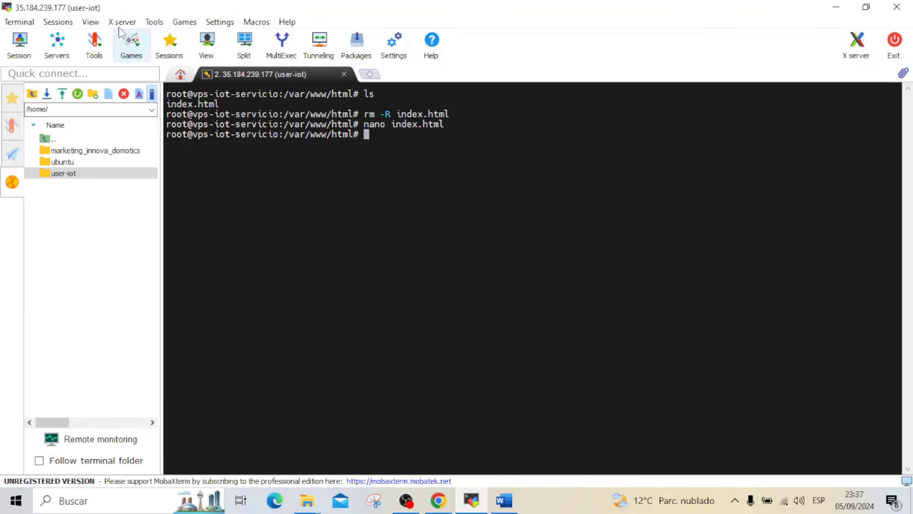
drag(459, 21, 483, 96)
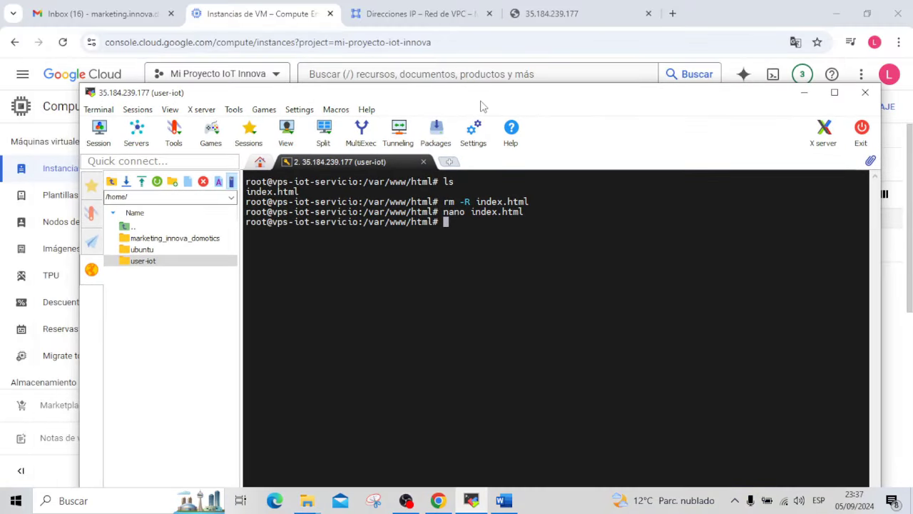
click(579, 44)
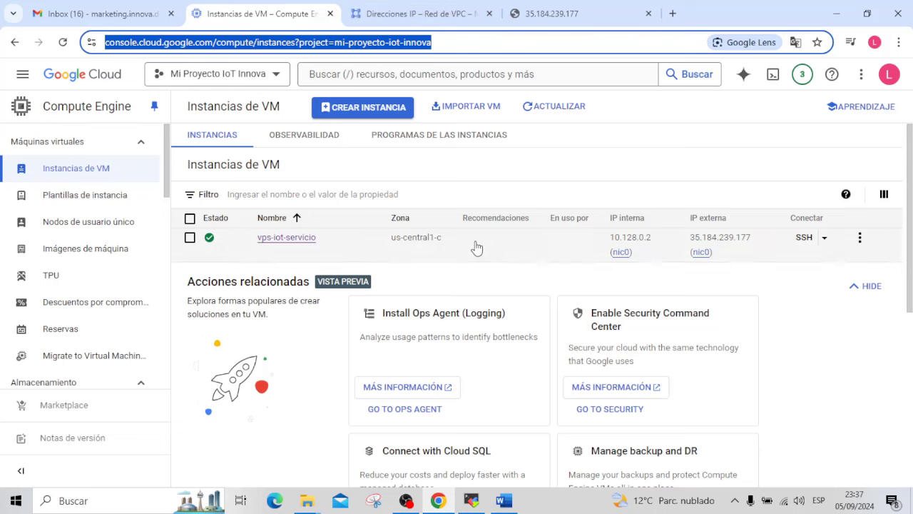
click(555, 20)
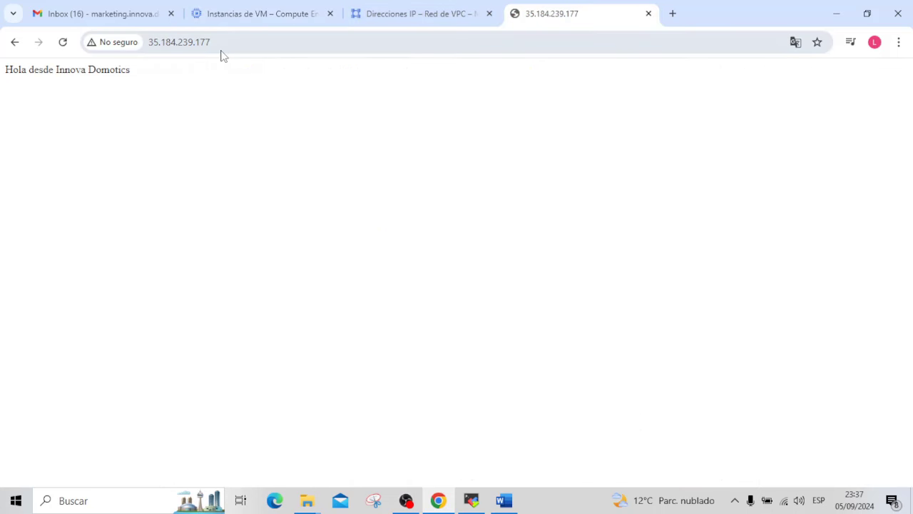
click(275, 43)
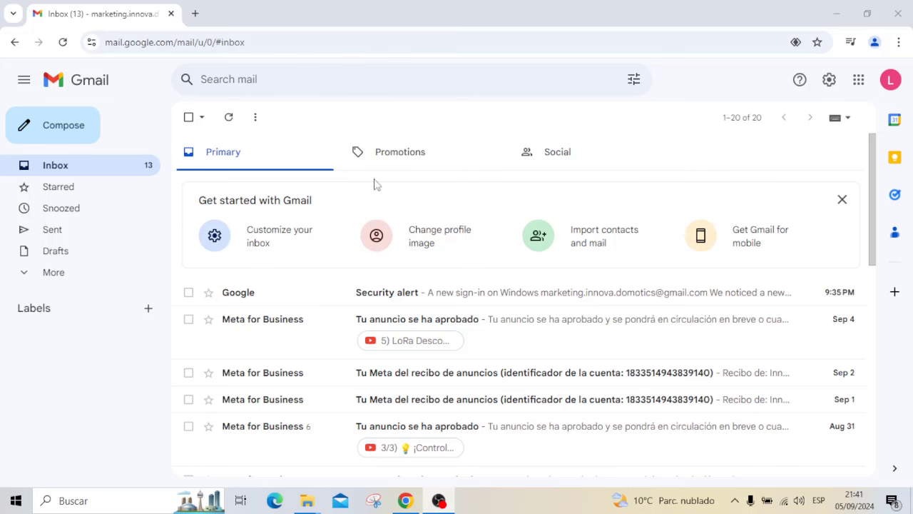
Search 'google console' in a new tab and open the Google Cloud console
click(199, 19)
text(g)
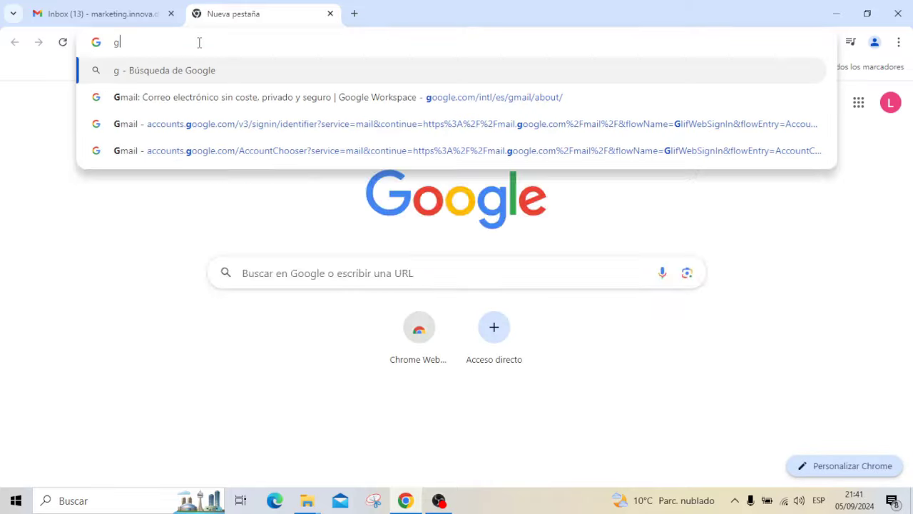
text(oogle cons)
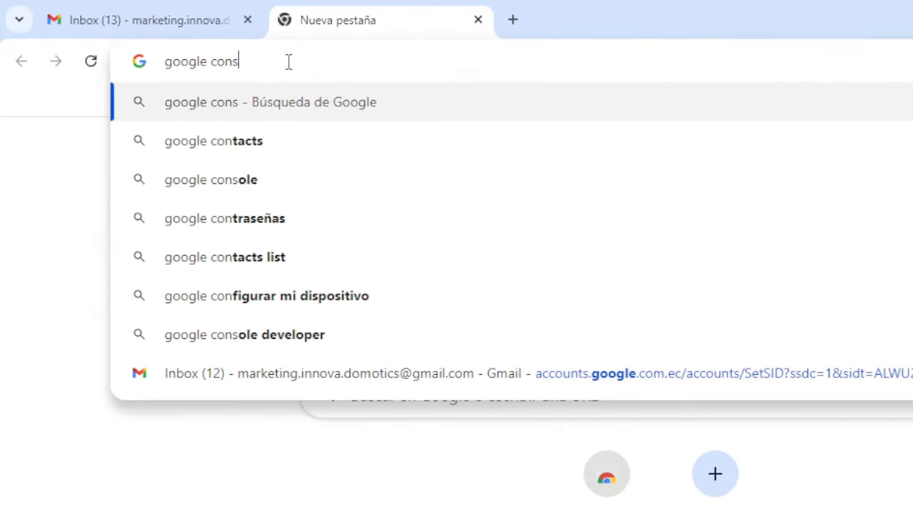
text(ole)
key(Return)
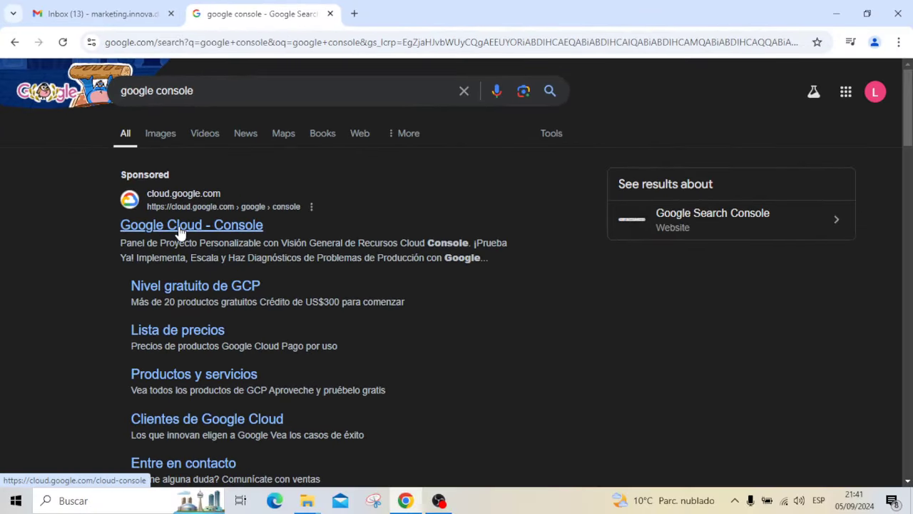
click(180, 227)
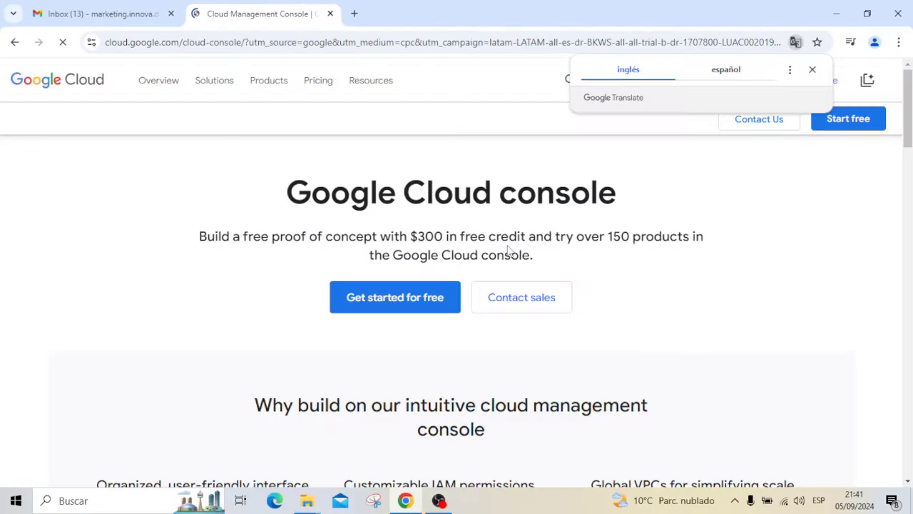
click(812, 69)
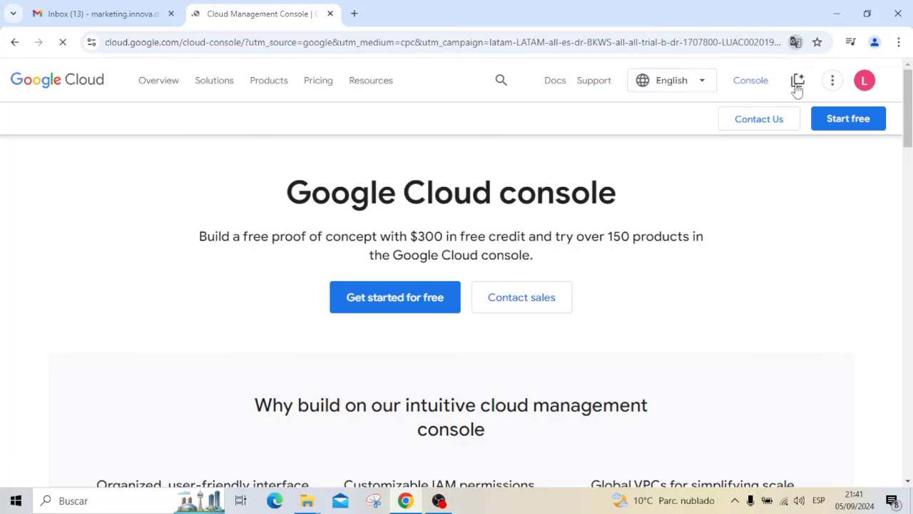
Start the free trial, accept the terms, and begin an Organization payments profile
click(420, 300)
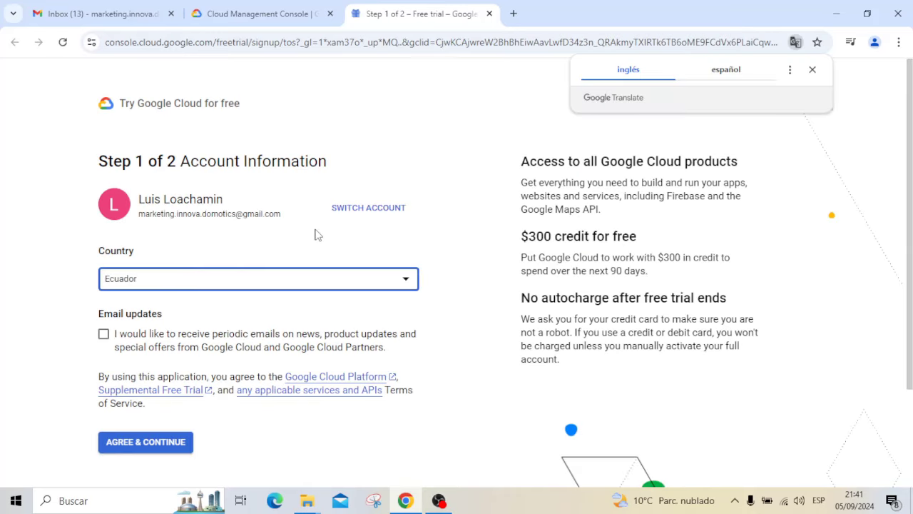
scroll(318, 234, down, 1)
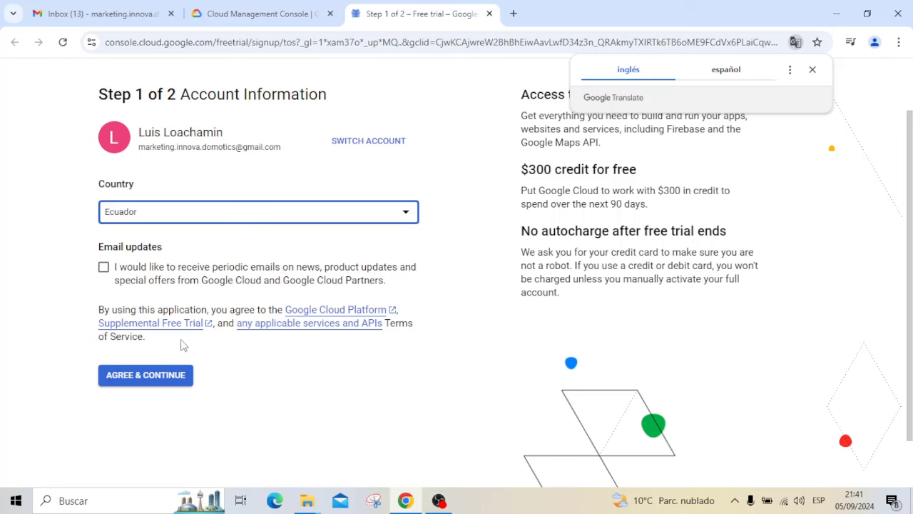
click(145, 379)
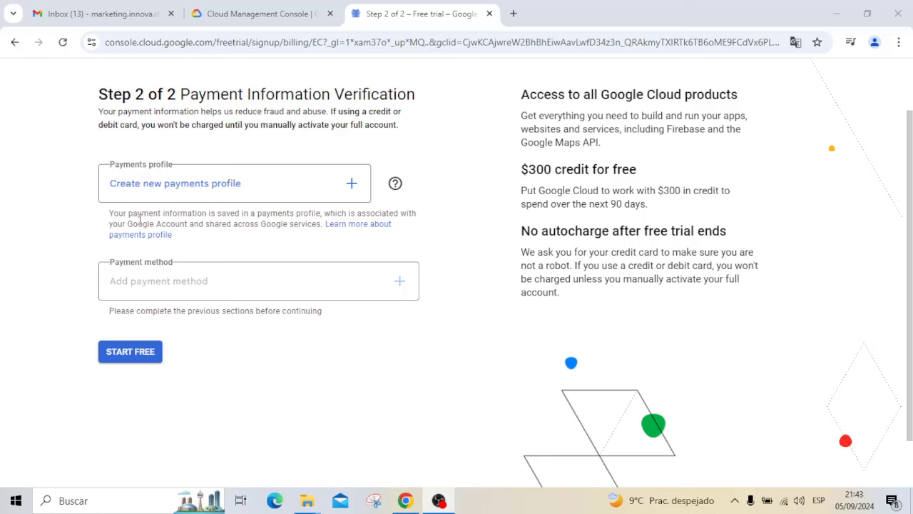
click(351, 185)
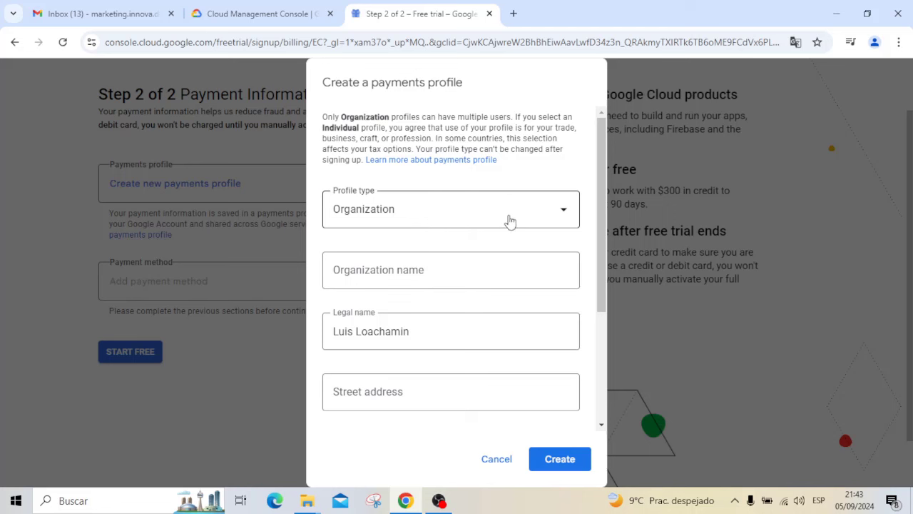
click(511, 222)
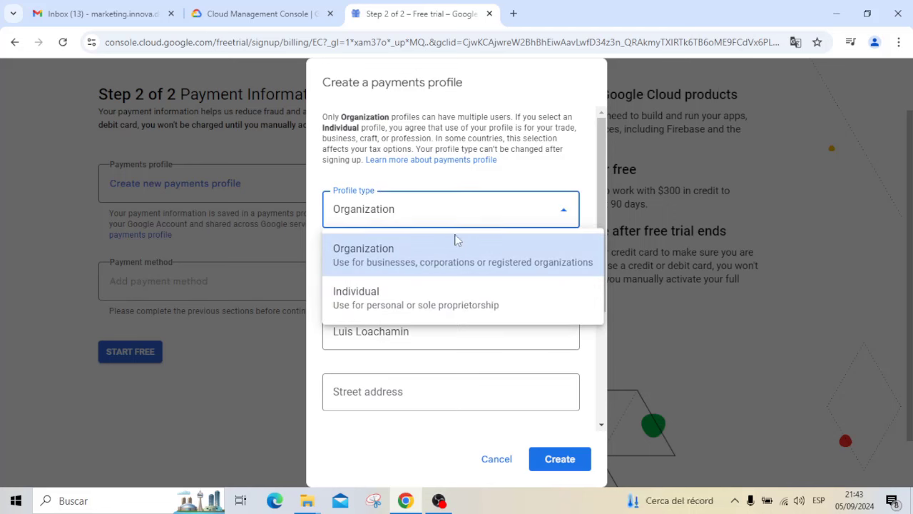
click(419, 258)
Enter the organization name and street address, add a credit card, and start the trial
click(465, 272)
text(Innova IoT)
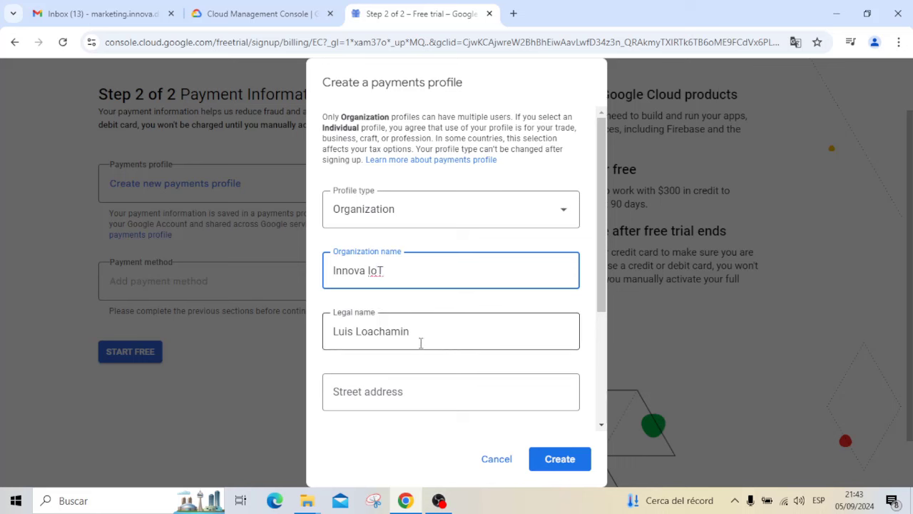
click(425, 398)
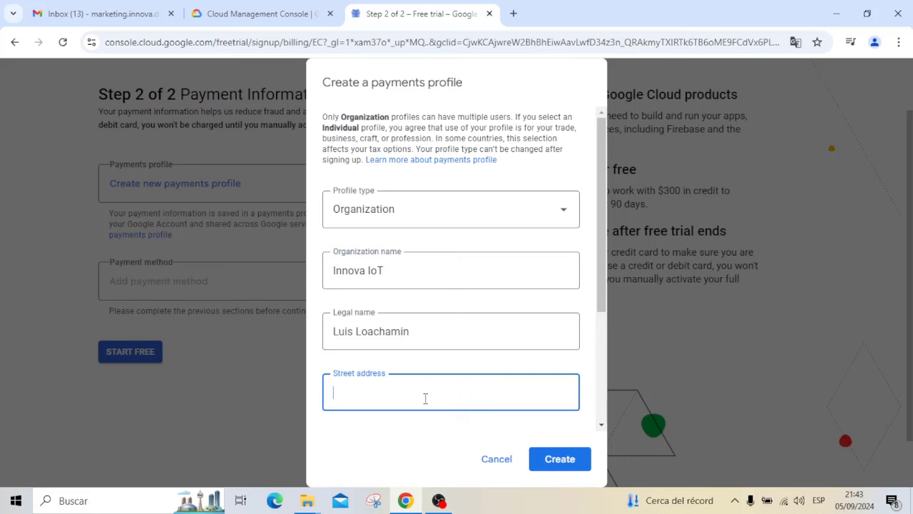
text(Avenida )
text(Ruminahui)
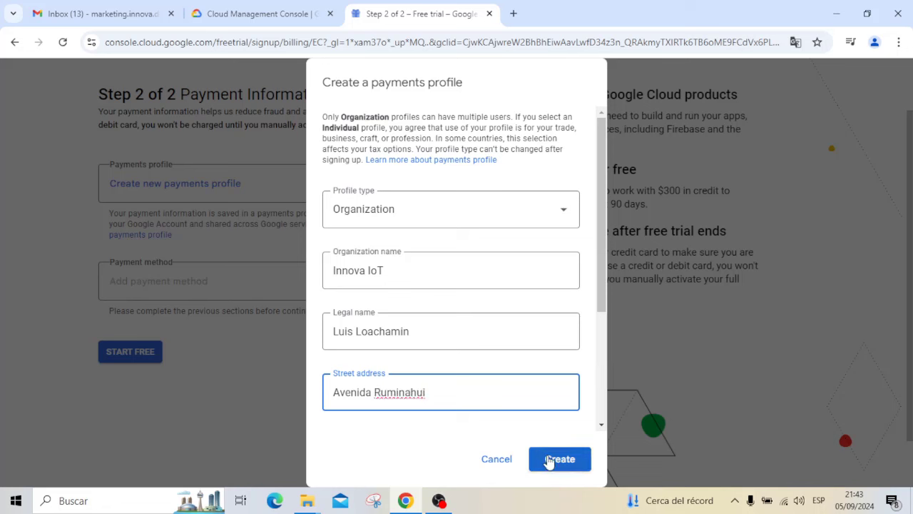
click(560, 460)
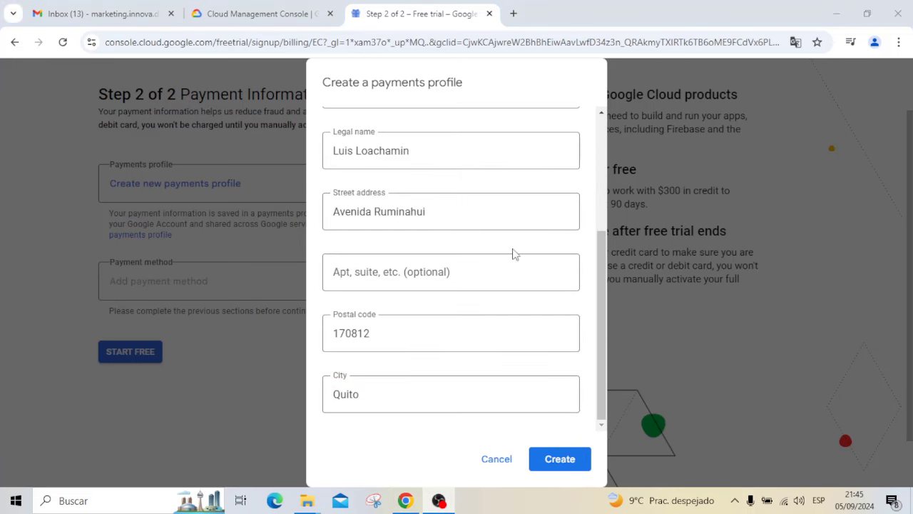
click(560, 460)
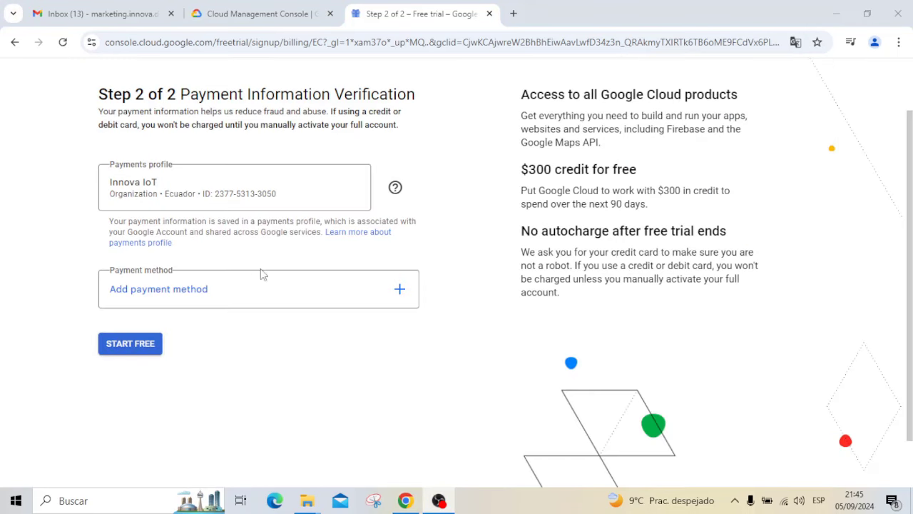
click(186, 291)
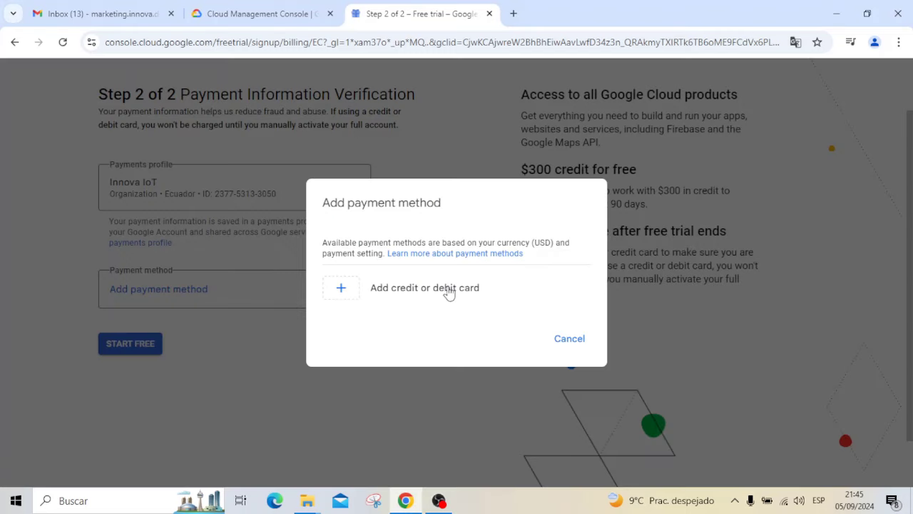
click(346, 289)
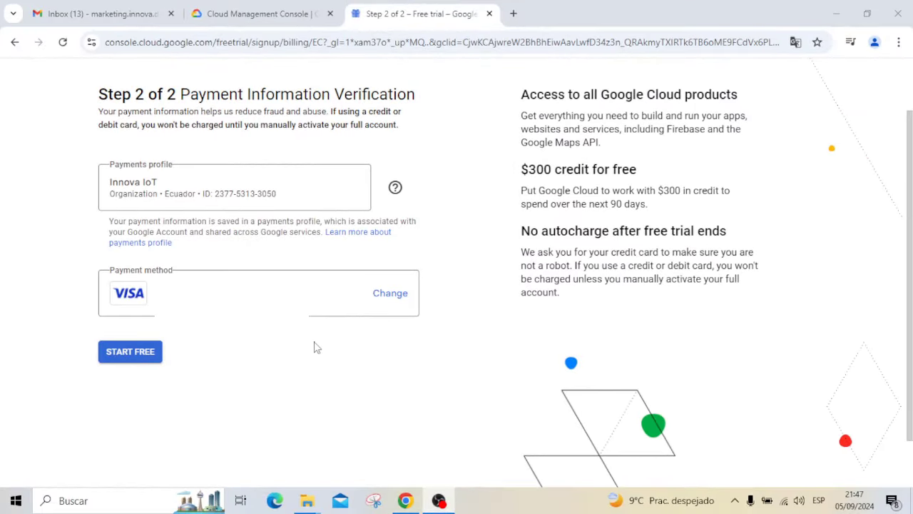
click(140, 359)
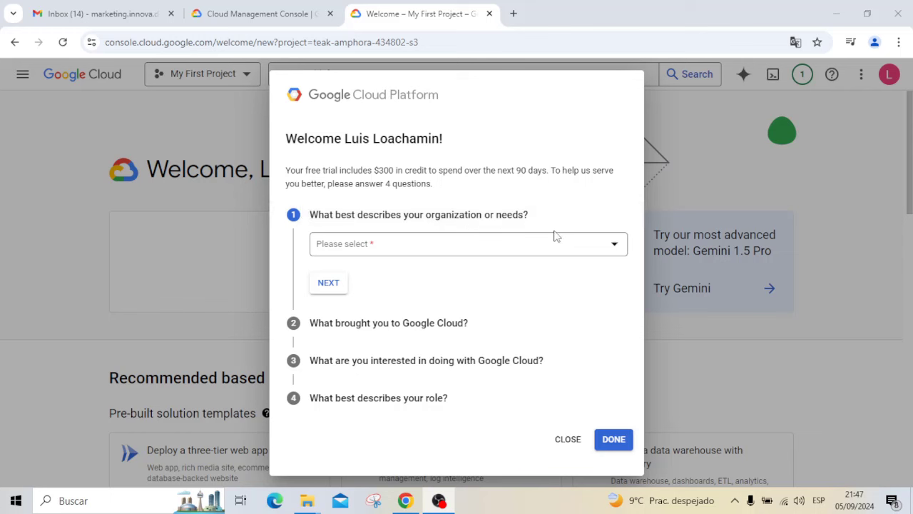
Answer organization type Startup and reason Learn more / explore
click(614, 247)
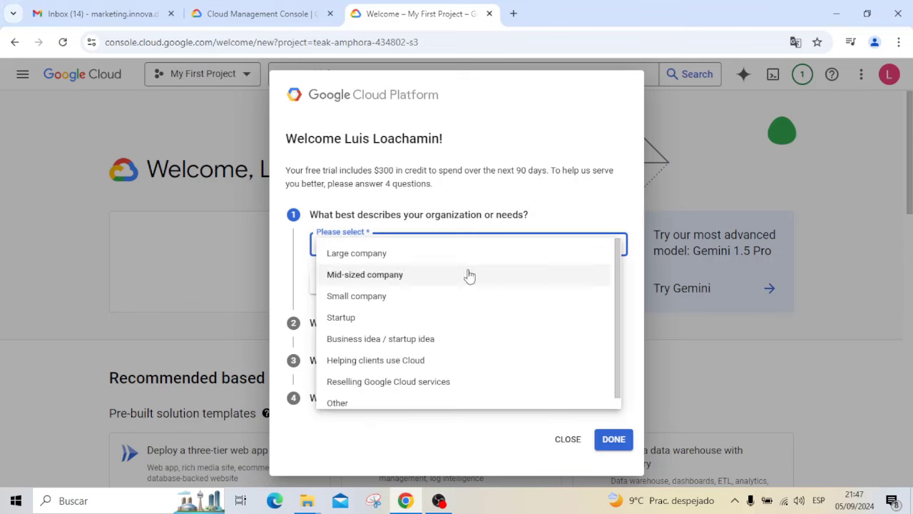
click(388, 317)
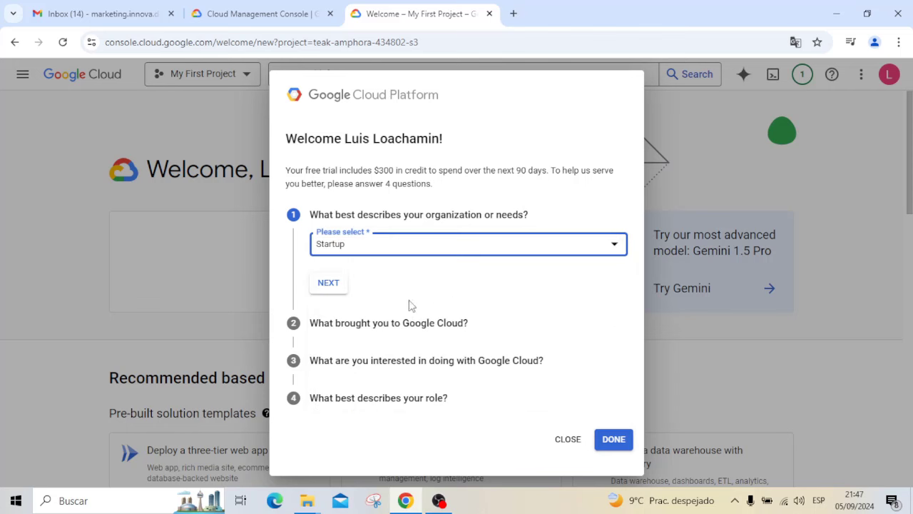
click(329, 285)
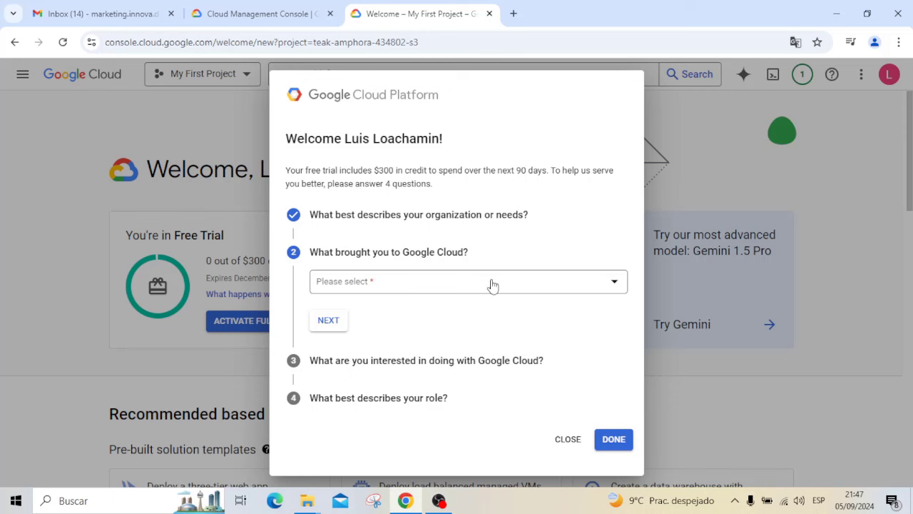
click(619, 282)
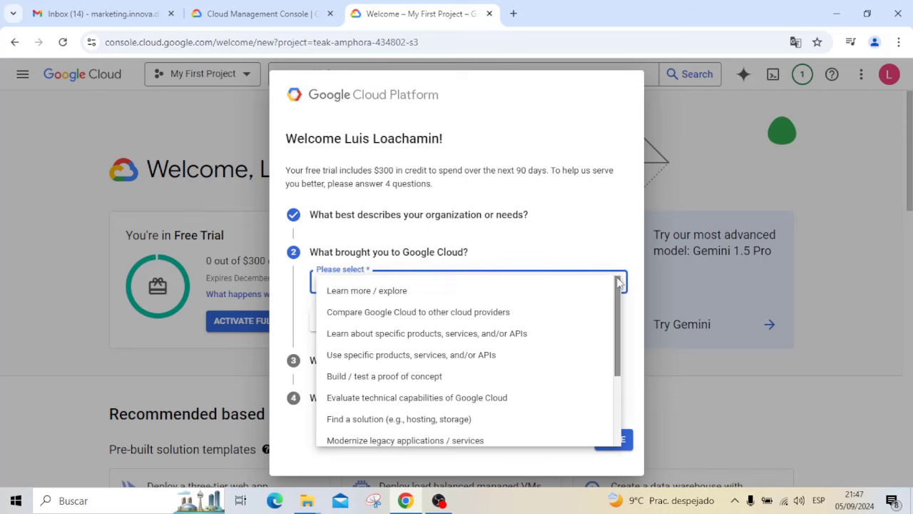
click(454, 297)
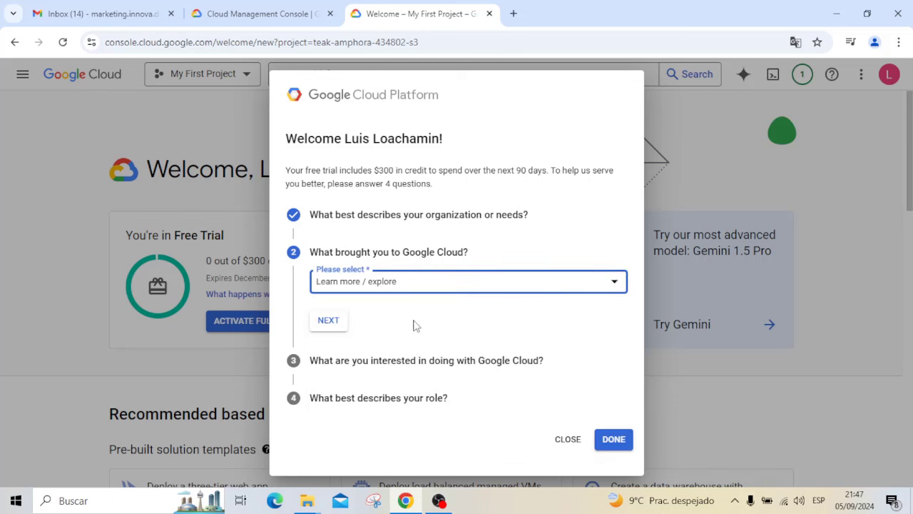
click(325, 324)
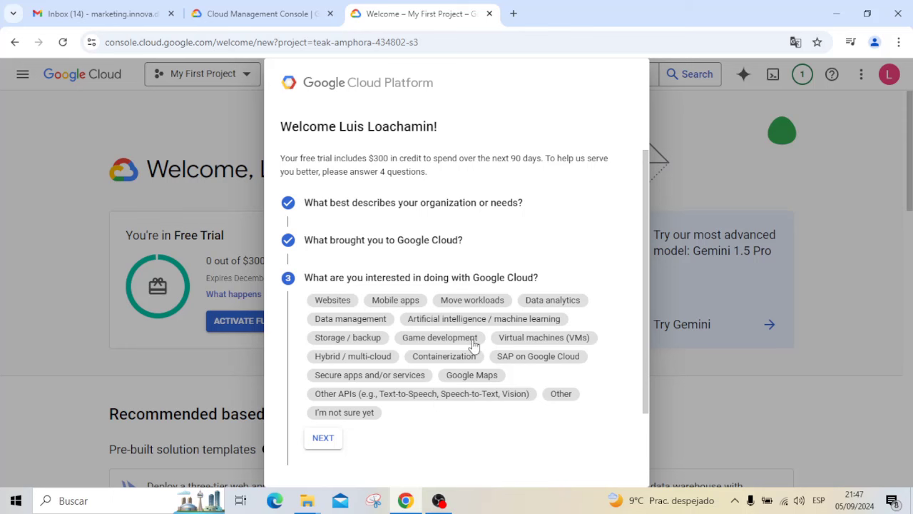
Pick Websites as interest and Engineer / Developer as role, then submit the questionnaire
click(332, 303)
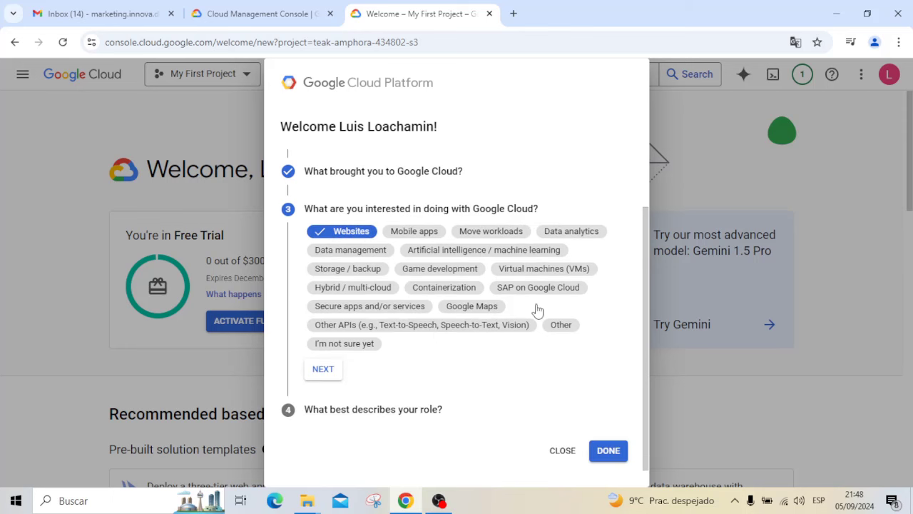
click(332, 373)
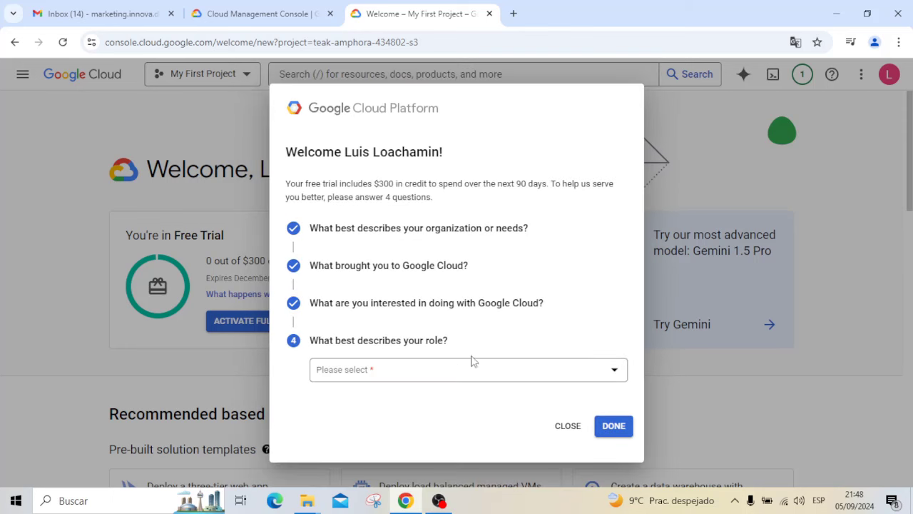
click(601, 368)
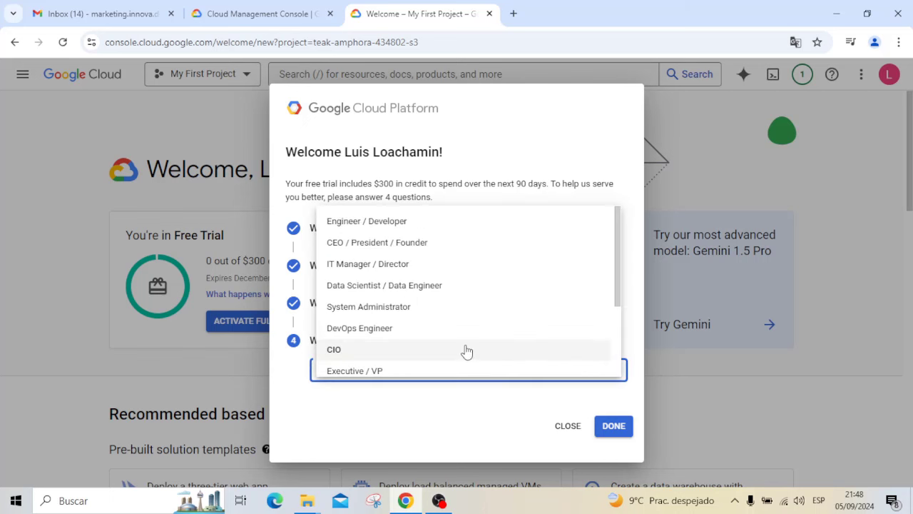
click(377, 223)
click(615, 428)
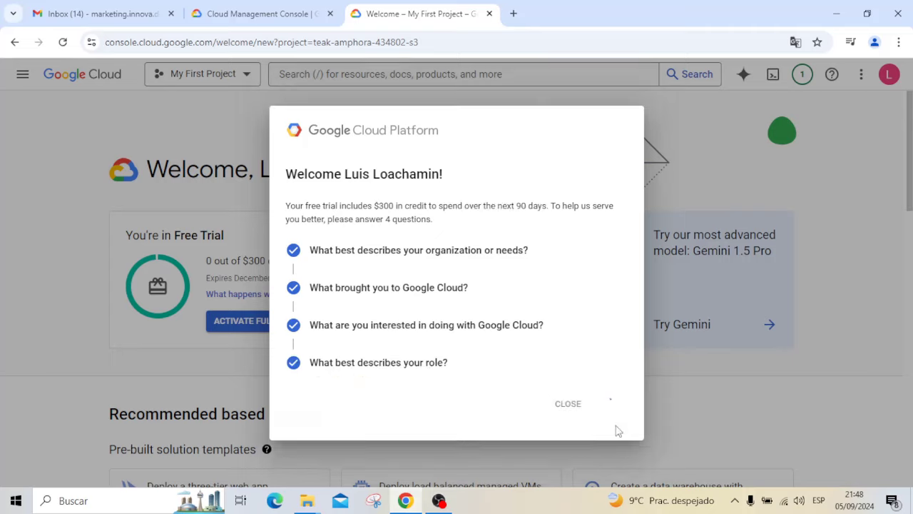
Activate the full account and dismiss the success message
scroll(514, 314, down, 2)
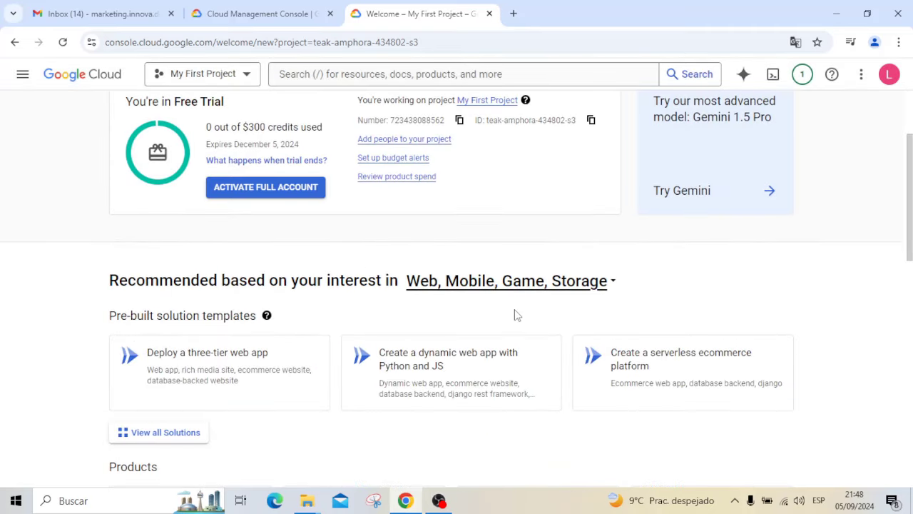
scroll(515, 314, down, 1)
scroll(517, 316, up, 2)
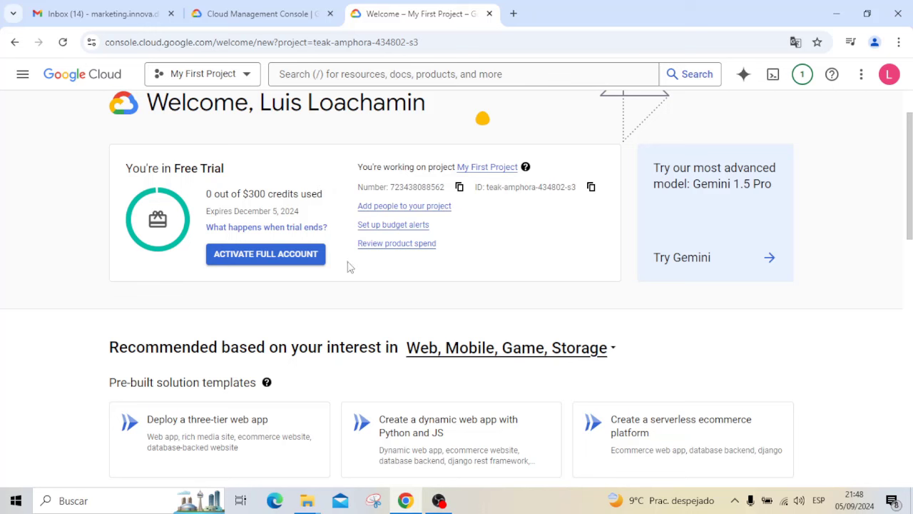
click(258, 261)
click(572, 353)
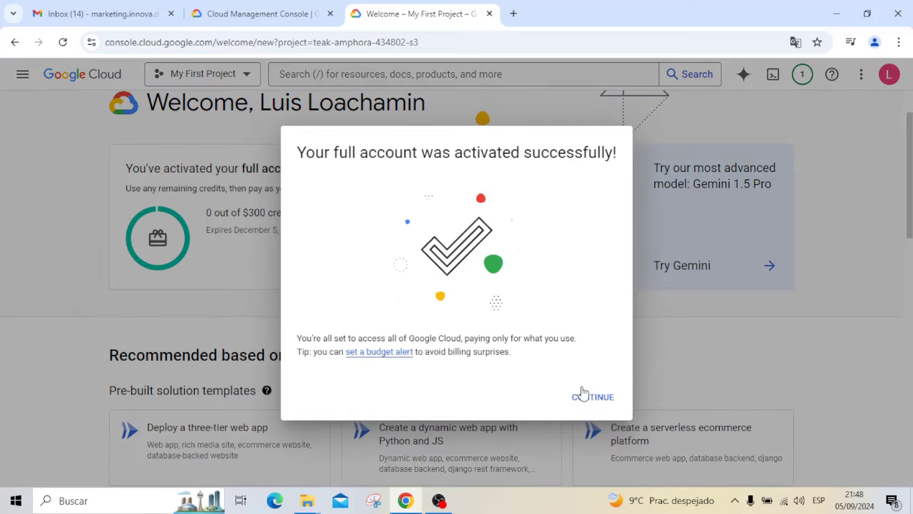
click(592, 396)
Review the Proyecto Innova IoT welcome page and its navigation menu
scroll(449, 272, down, 3)
scroll(450, 272, down, 3)
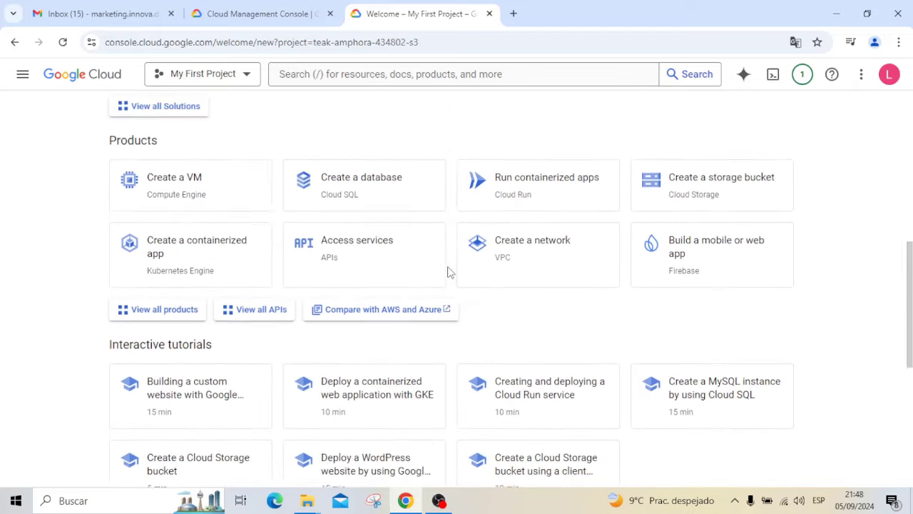
scroll(450, 272, down, 2)
scroll(450, 272, down, 1)
scroll(449, 271, up, 6)
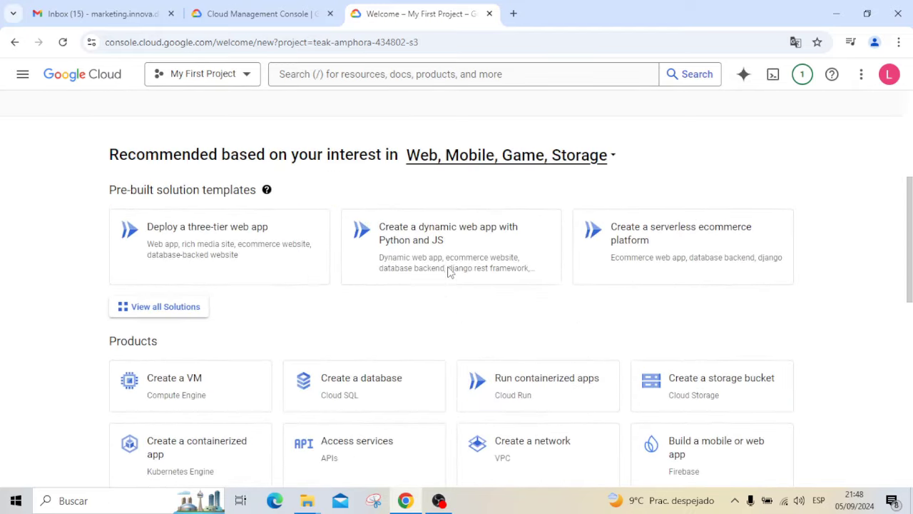
click(23, 75)
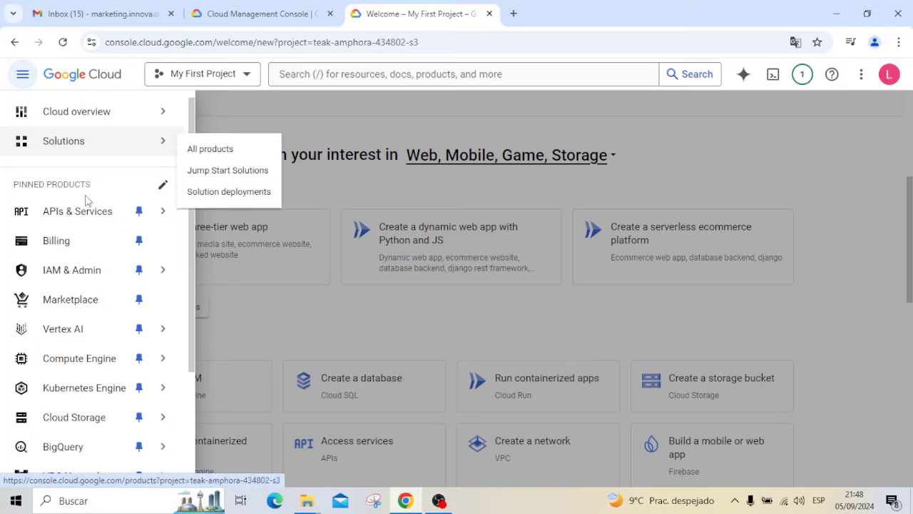
scroll(90, 243, down, 1)
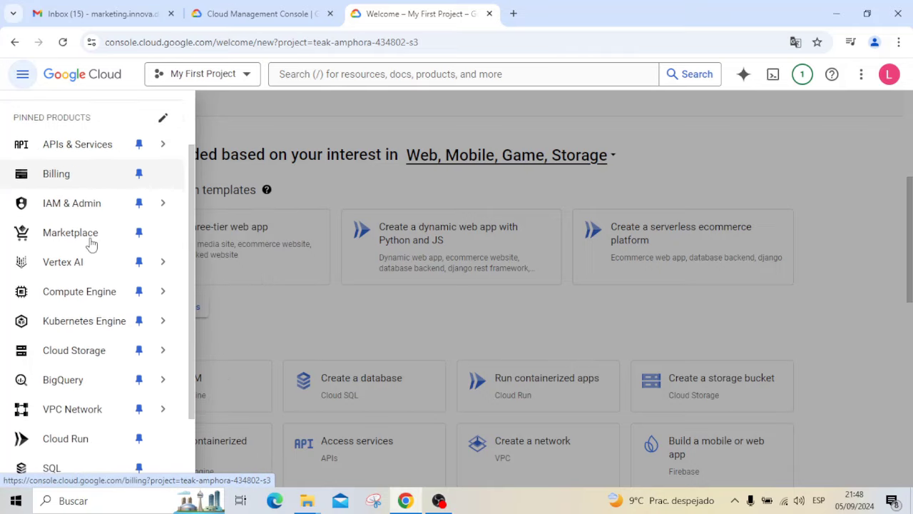
scroll(91, 244, down, 2)
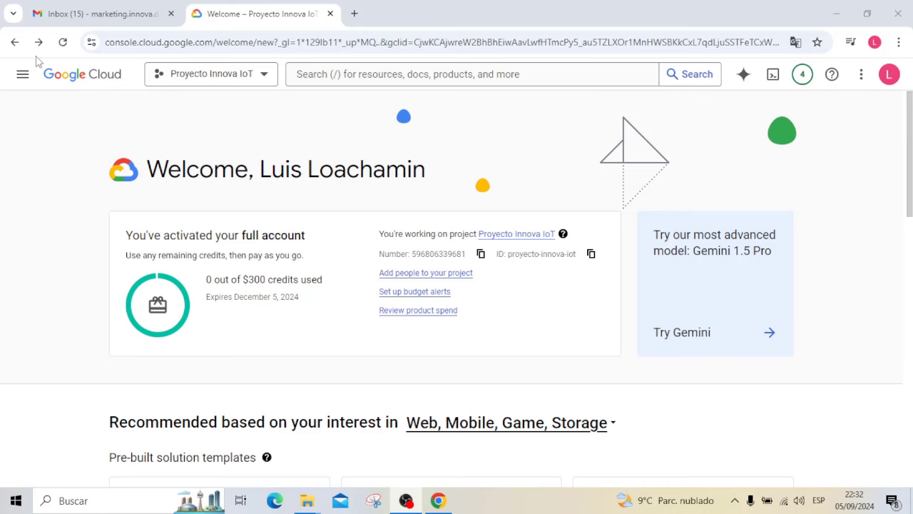
click(28, 75)
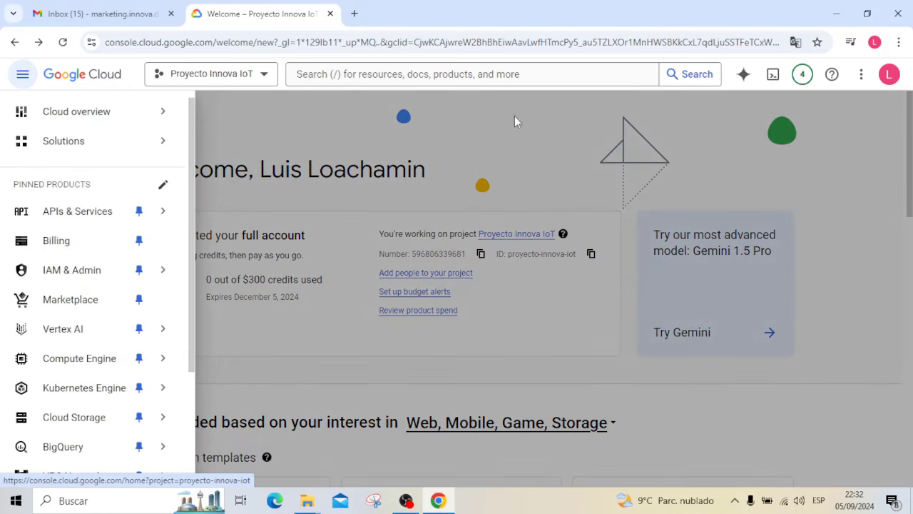
click(563, 133)
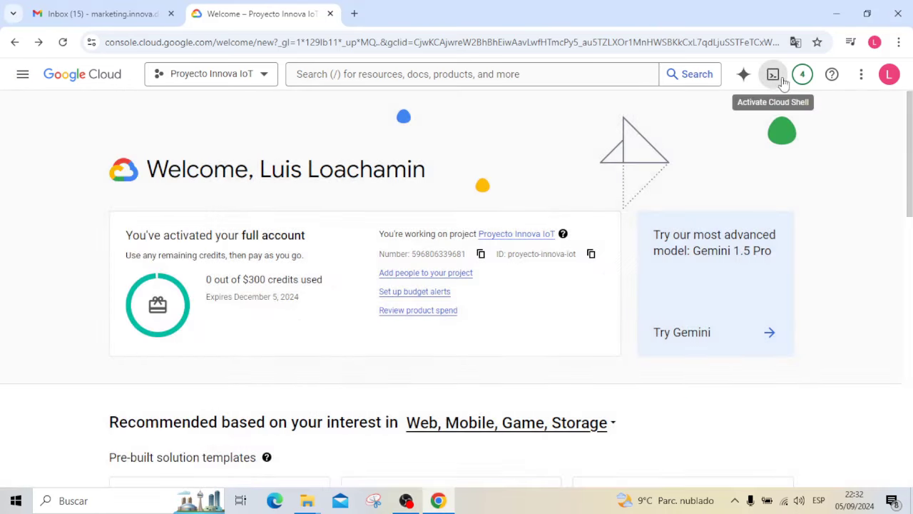
Set the console language to español (Latinoamérica) in Preferences and save
click(862, 75)
click(763, 158)
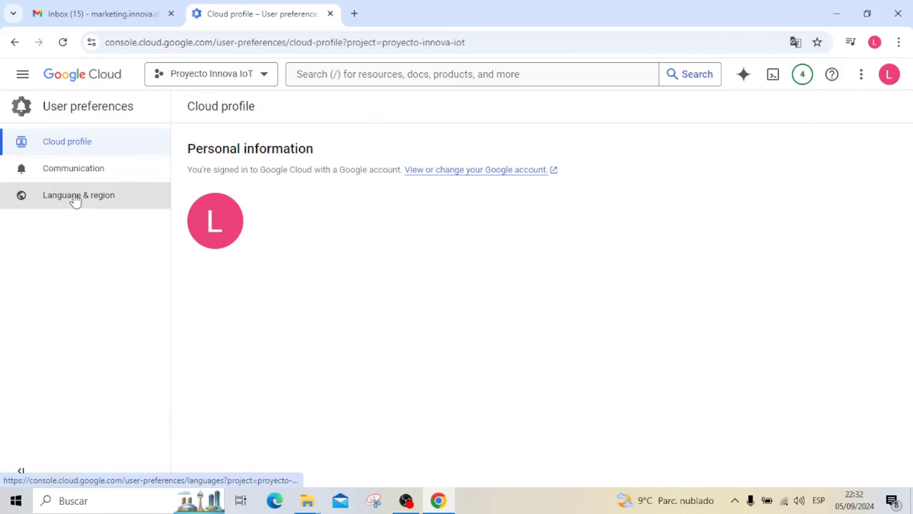
click(75, 197)
click(502, 157)
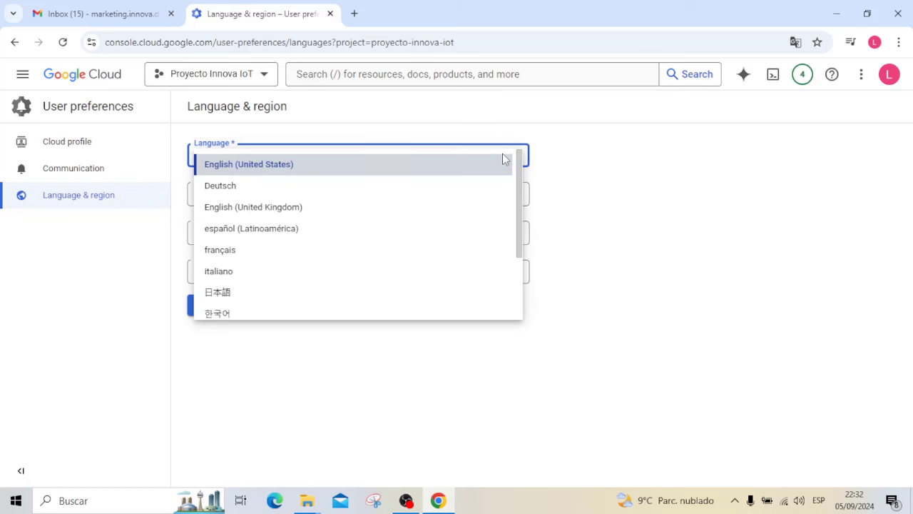
click(271, 229)
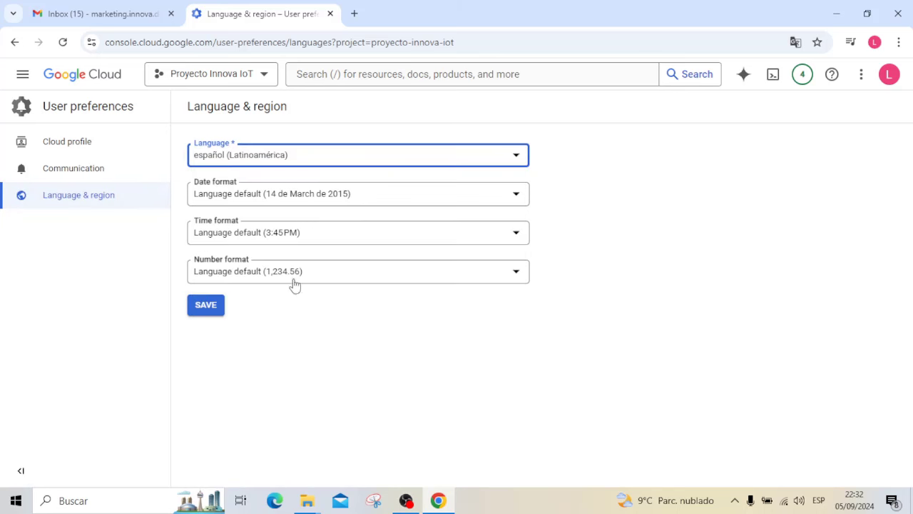
click(205, 306)
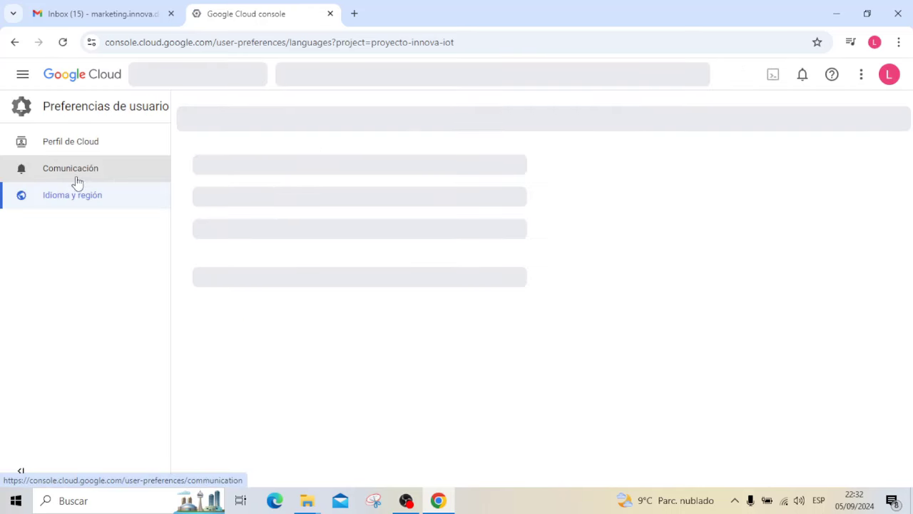
Reopen the console's navigation menu
click(23, 76)
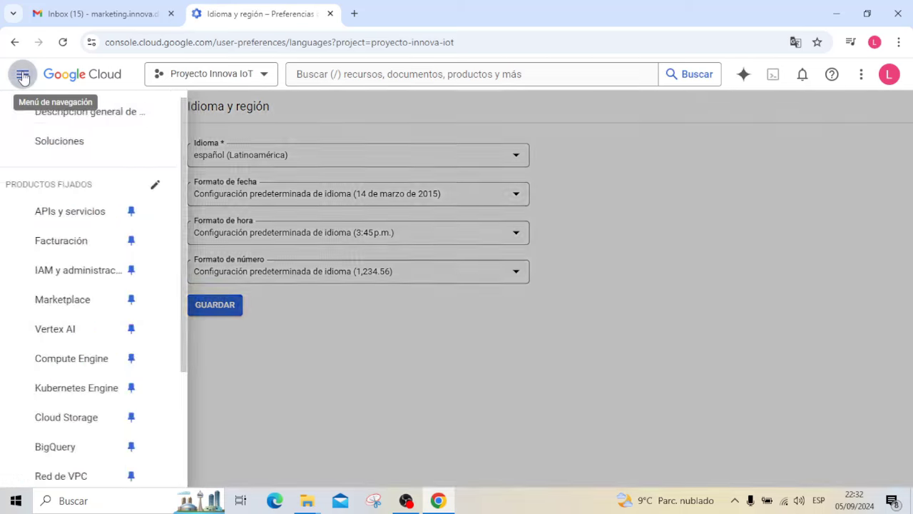
click(23, 76)
click(23, 77)
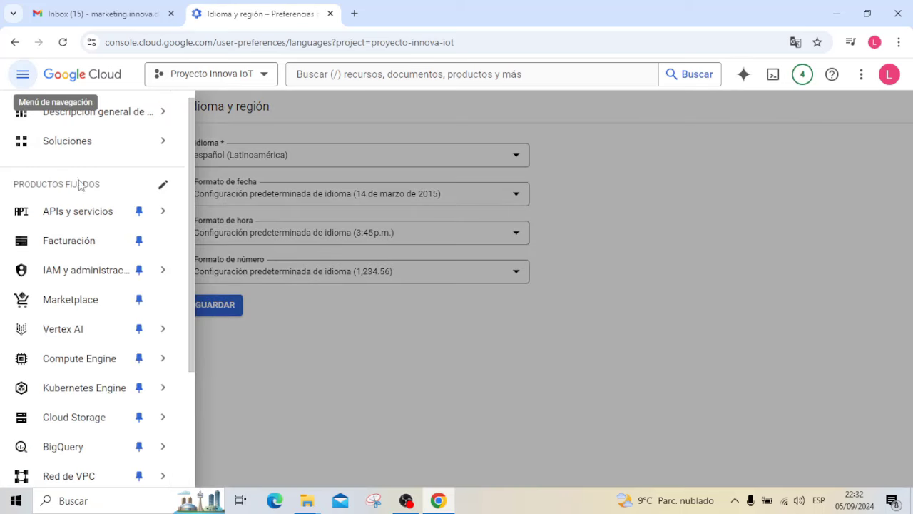
mouse_move(85, 363)
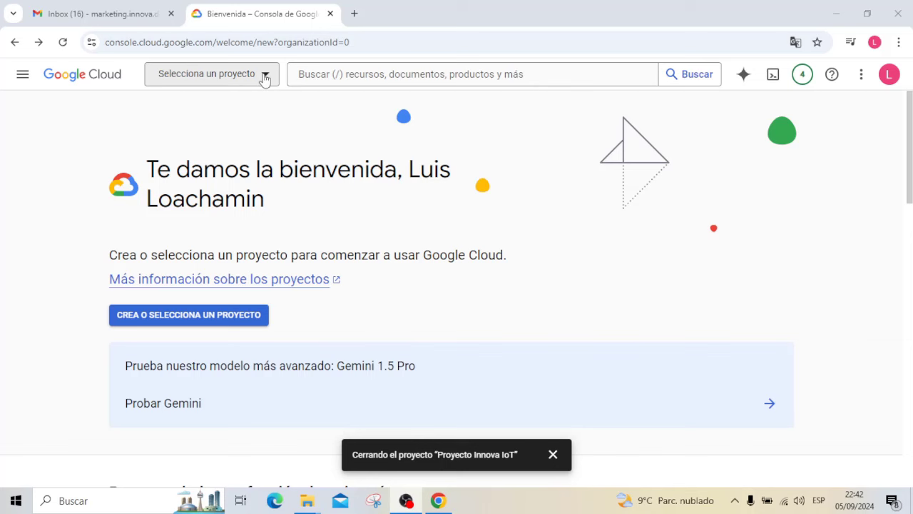
Create a new project named 'Mi Proyecto IoT Innova'
click(264, 77)
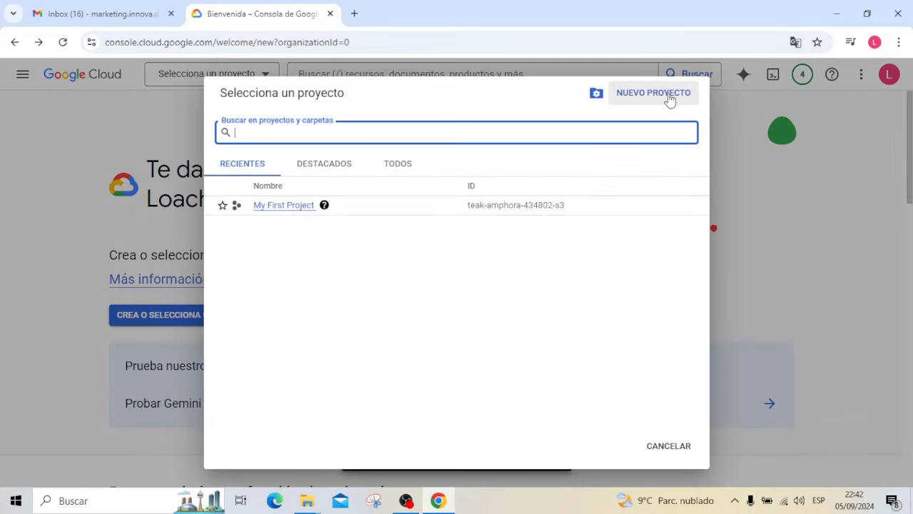
click(669, 95)
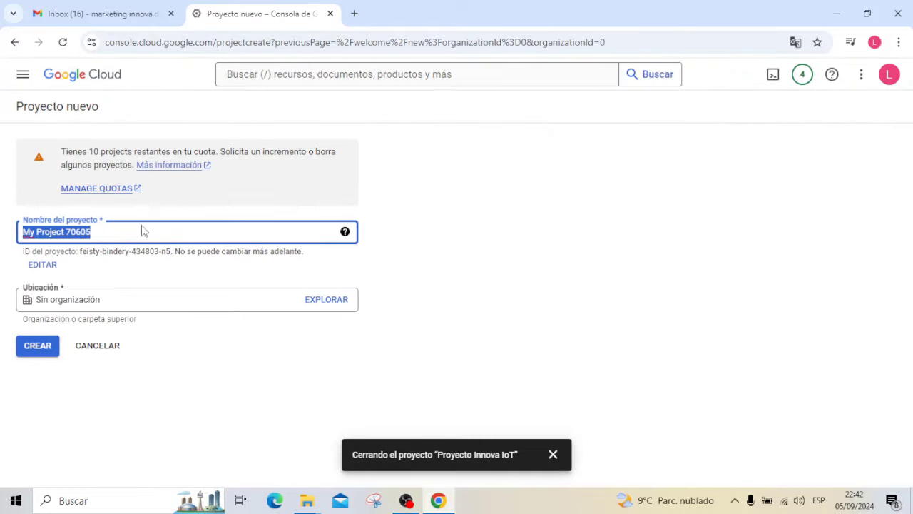
drag(135, 232, 18, 245)
text(co)
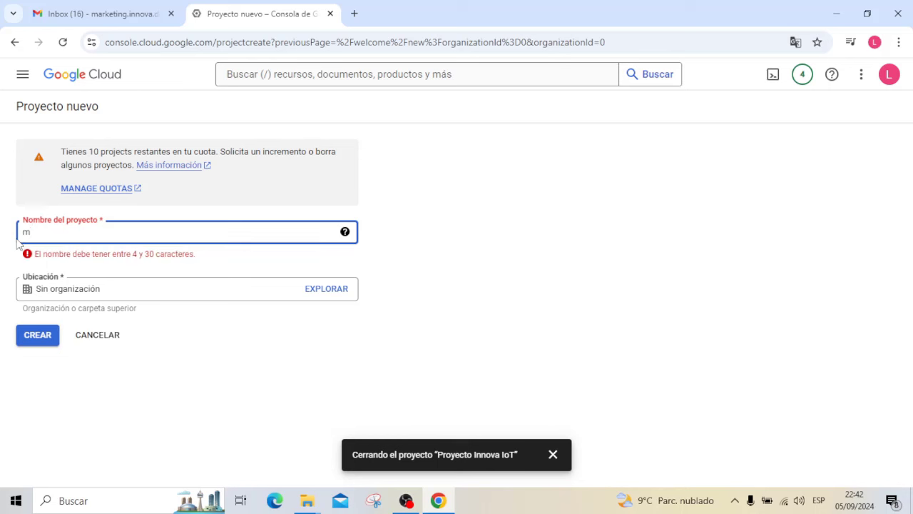
key(BackSpace)
key(BackSpace)
text(Mi Pr)
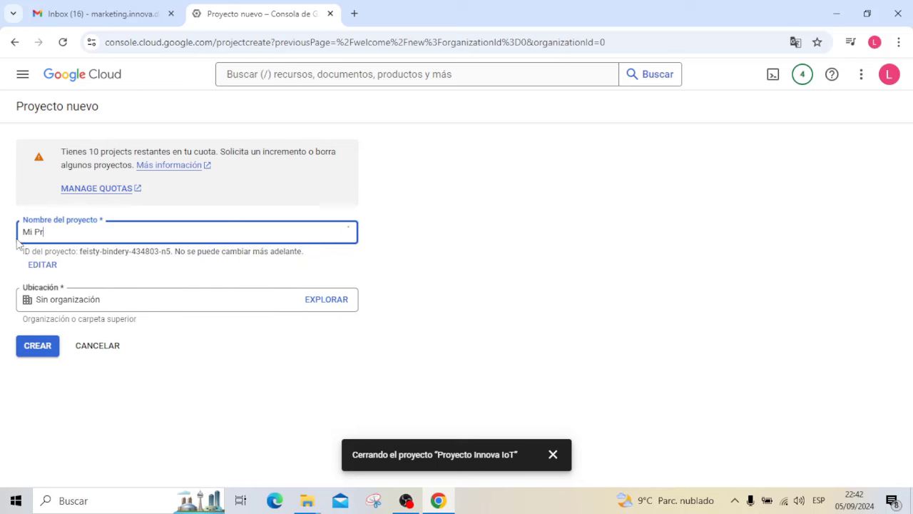
text(oyecto )
text(IoT )
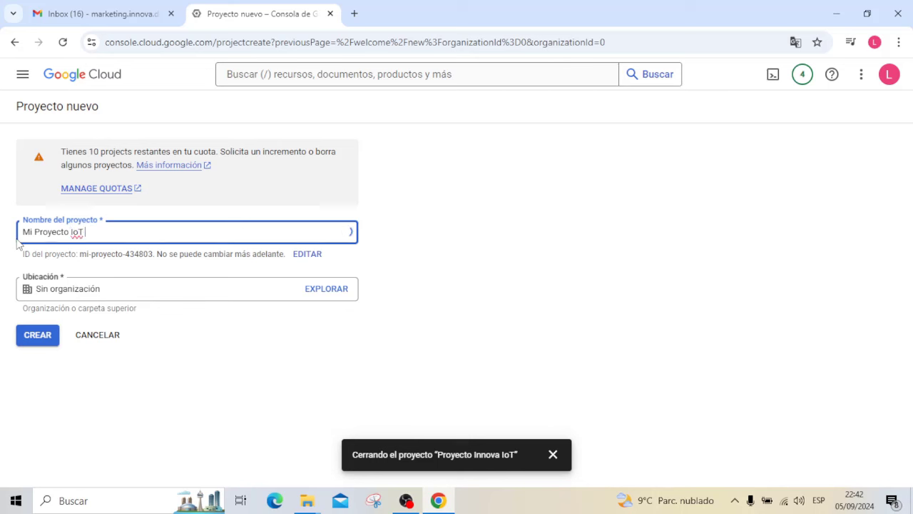
text(Innova)
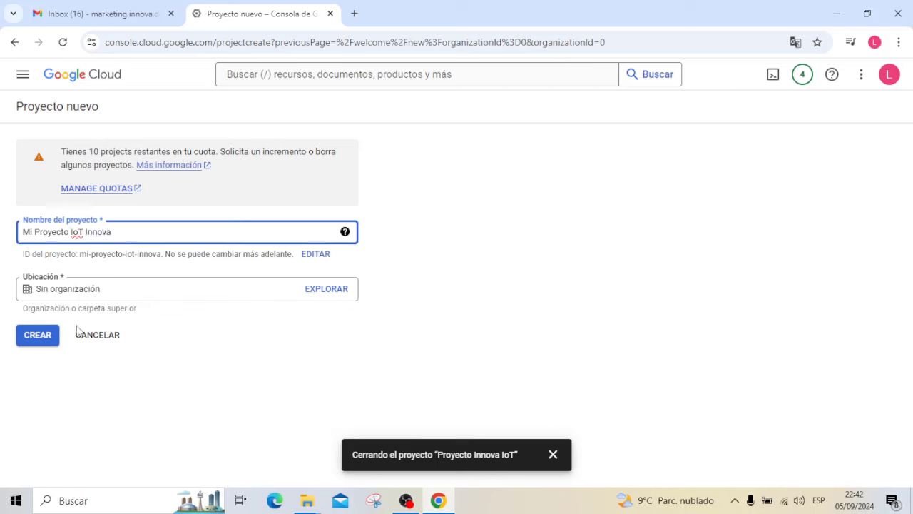
click(48, 341)
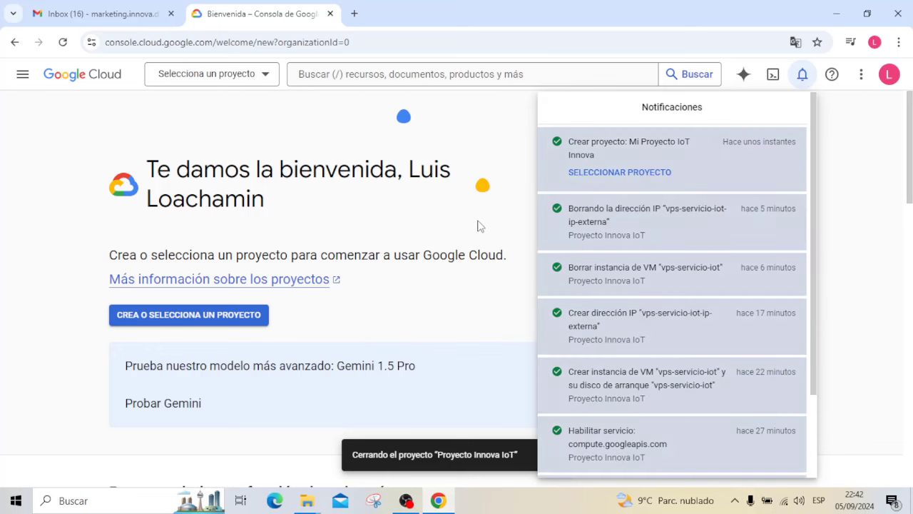
Close notifications and switch to the Mi Proyecto IoT Innova project
click(437, 230)
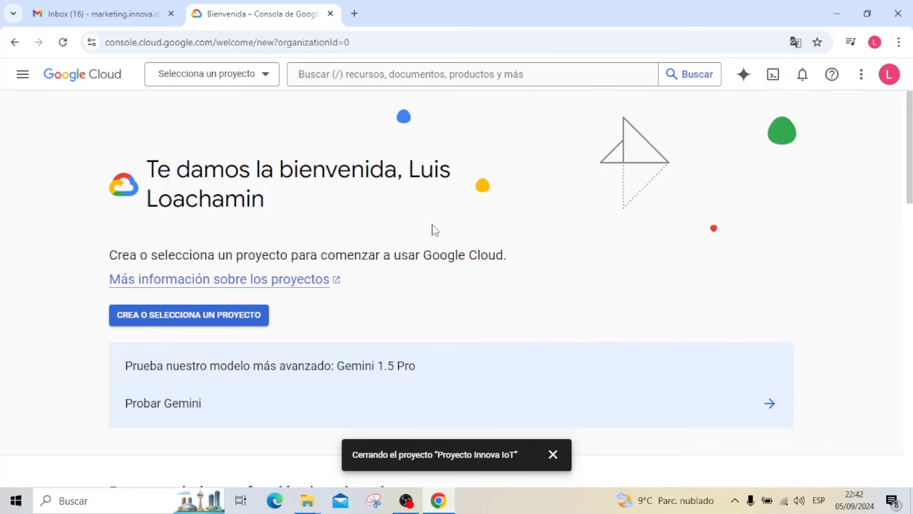
click(266, 75)
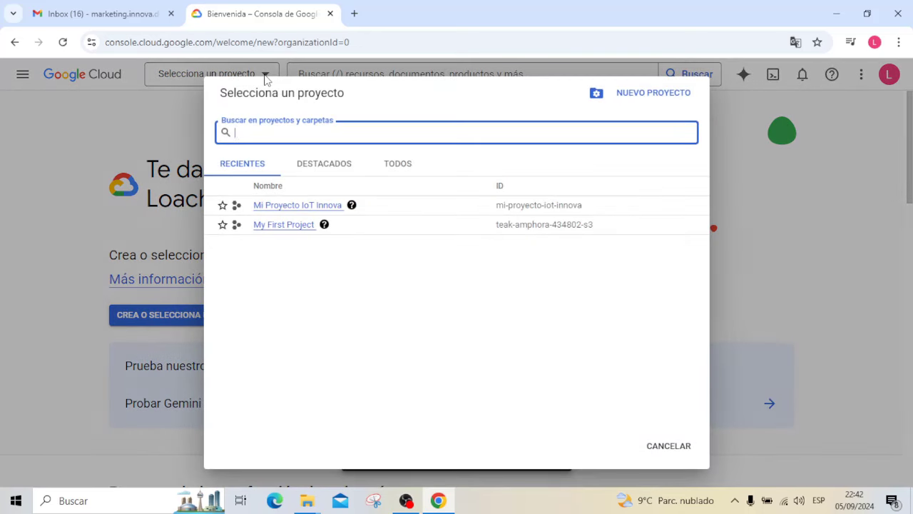
click(294, 212)
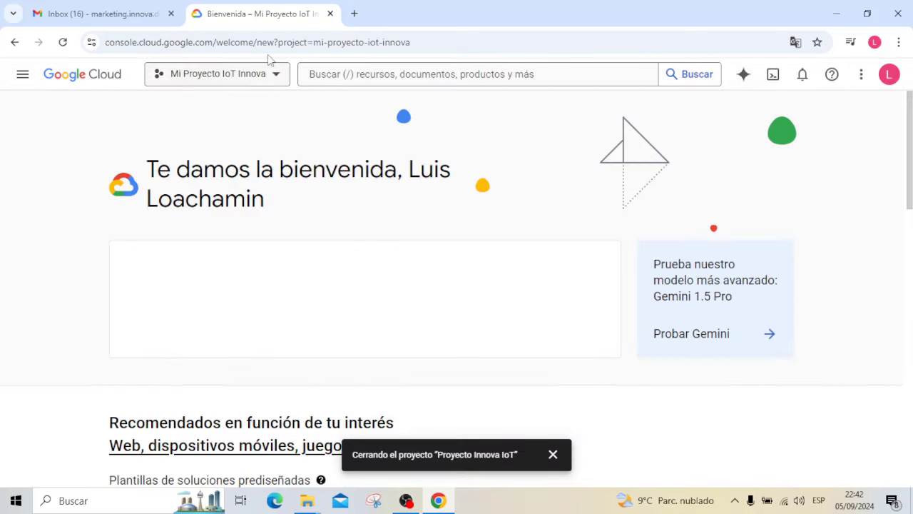
click(273, 75)
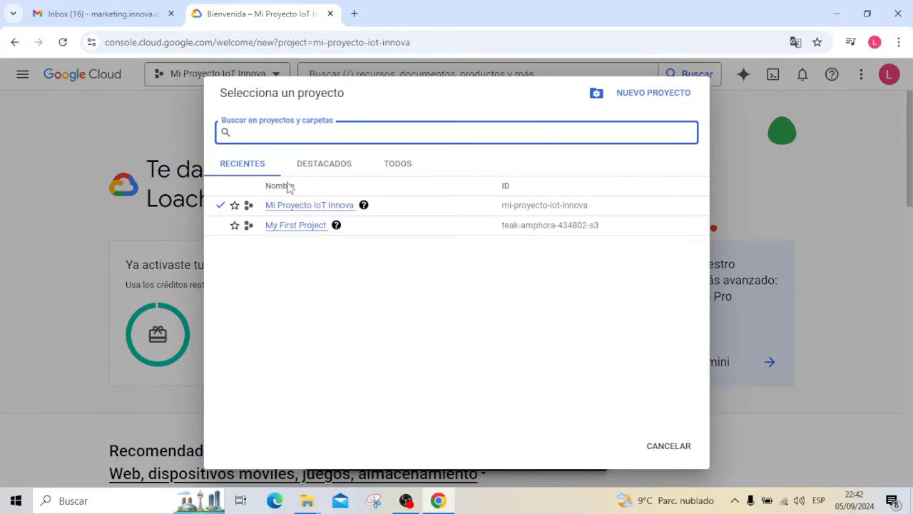
click(115, 123)
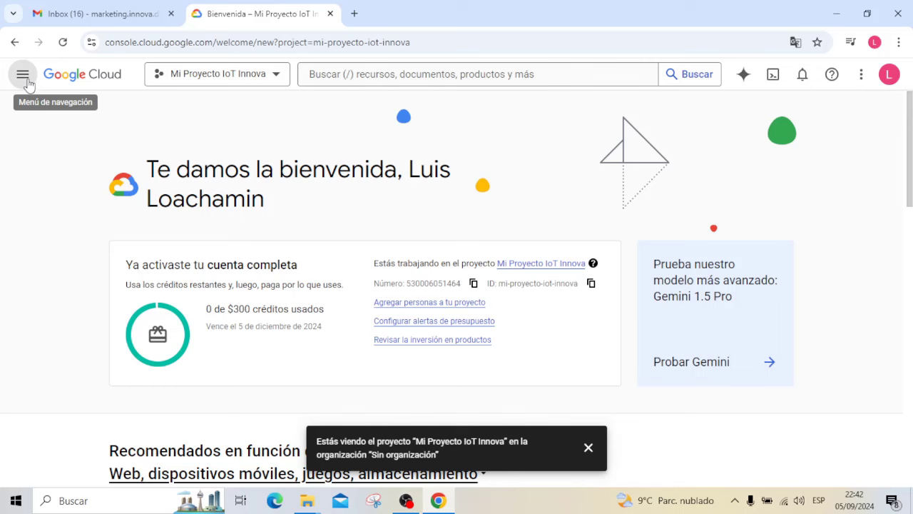
Start a new budget under Facturación named 'Todos los Proyectos'
click(25, 79)
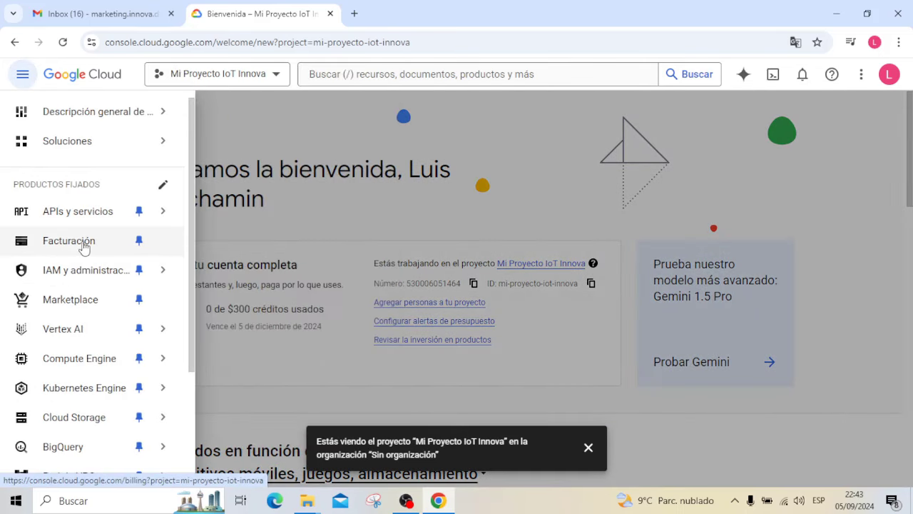
click(76, 247)
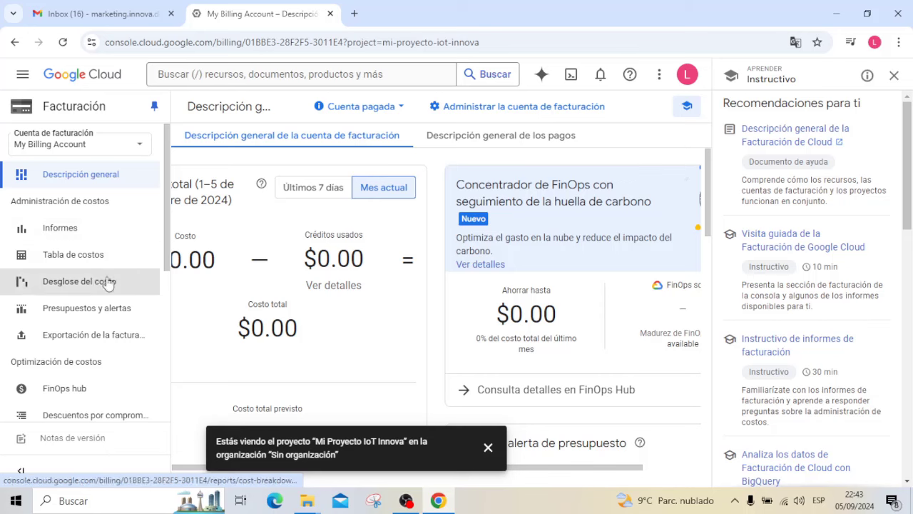
click(88, 311)
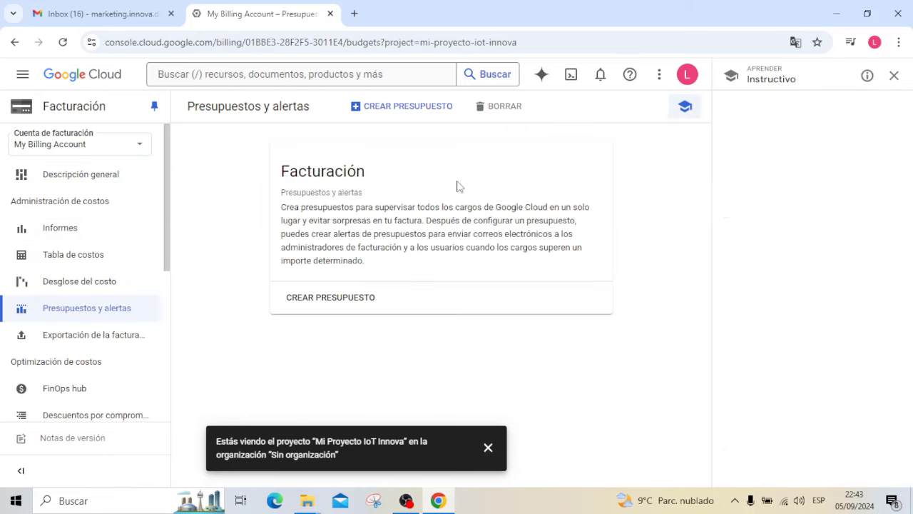
click(404, 111)
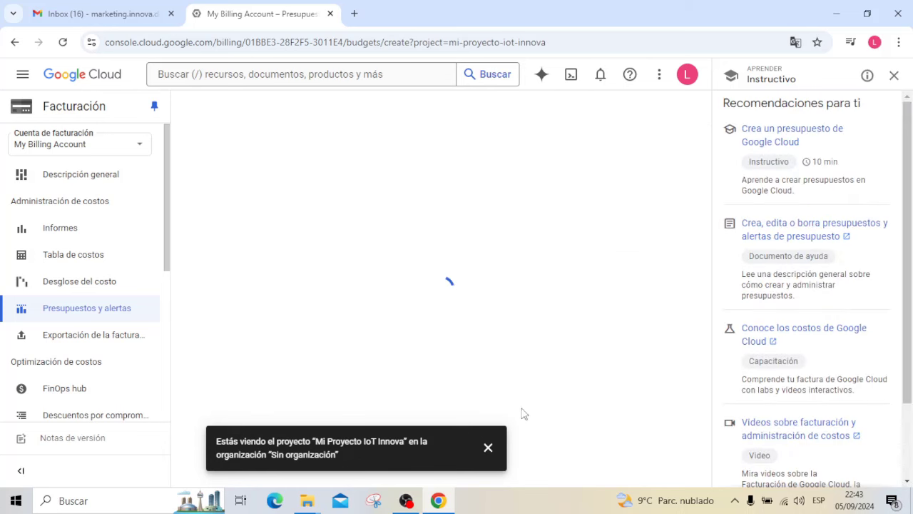
click(487, 450)
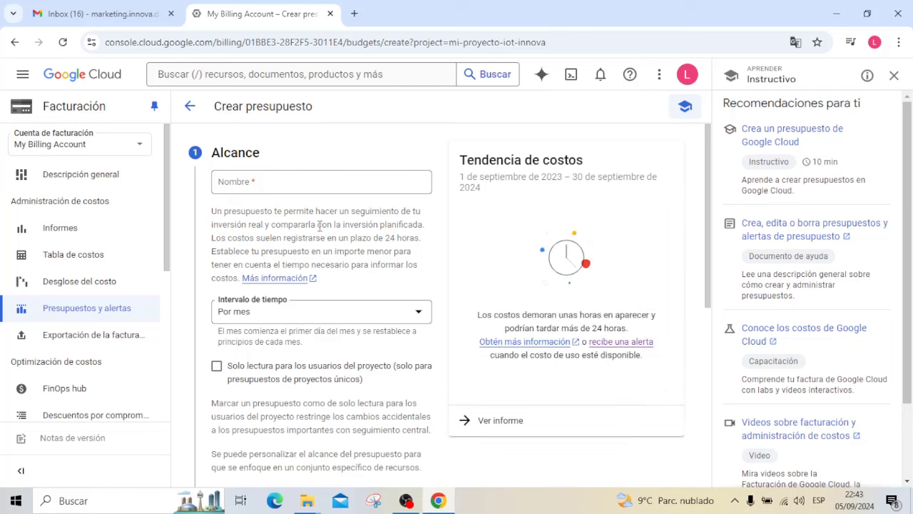
click(291, 184)
text(Presupuesto)
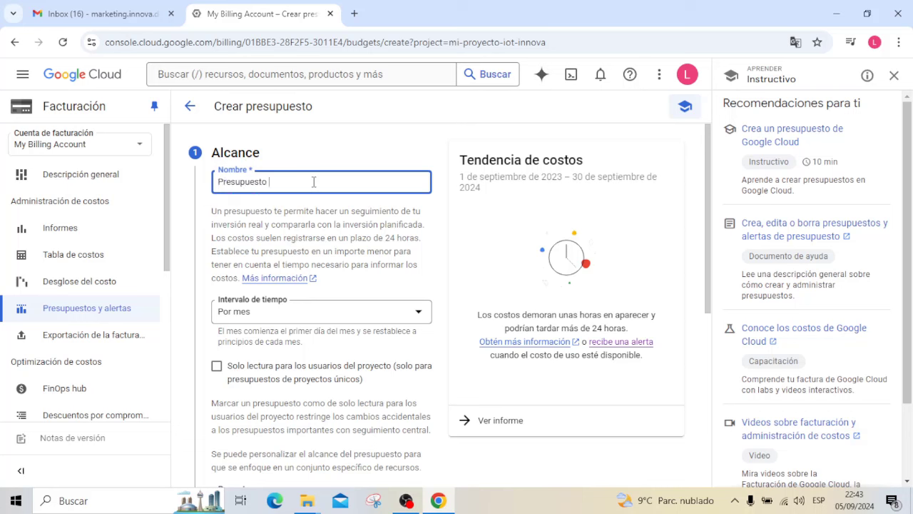
text(Todos los P)
text(royectos)
Keep a monthly interval, cover both projects and all services, and go to the amount
scroll(420, 308, down, 1)
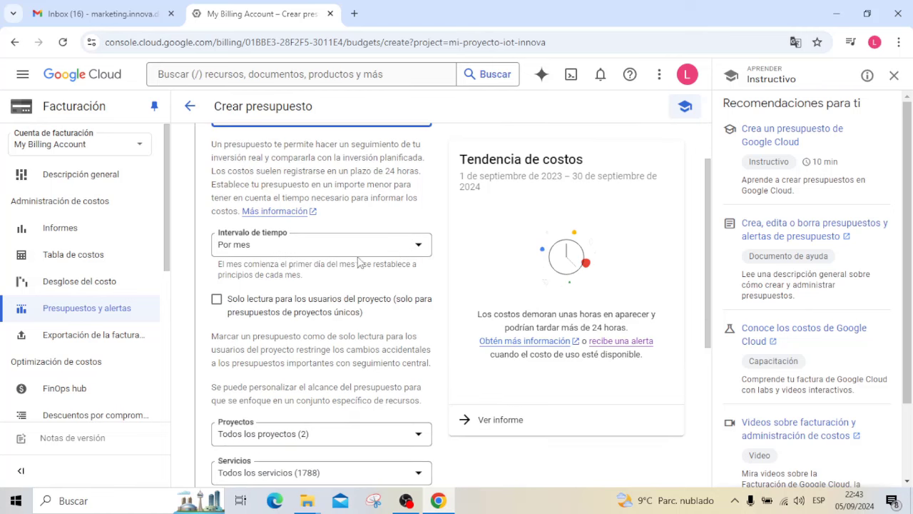
click(420, 248)
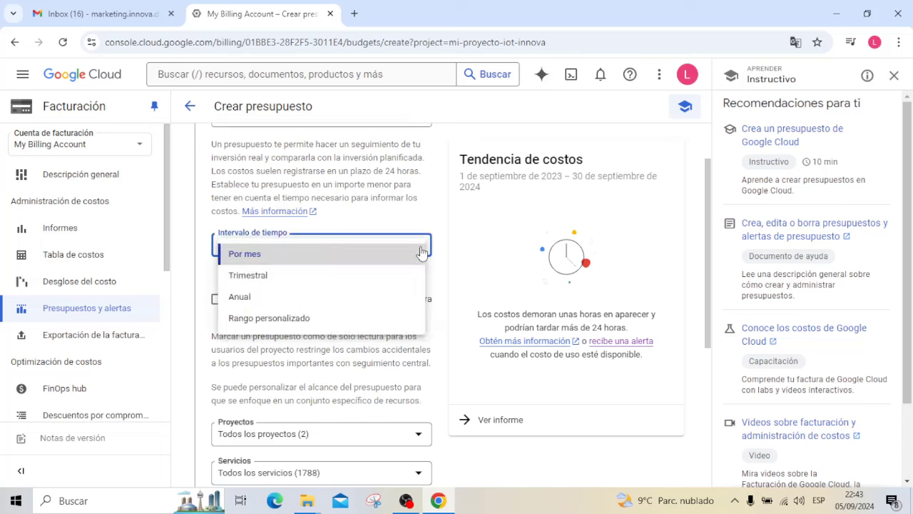
click(471, 258)
scroll(367, 308, down, 2)
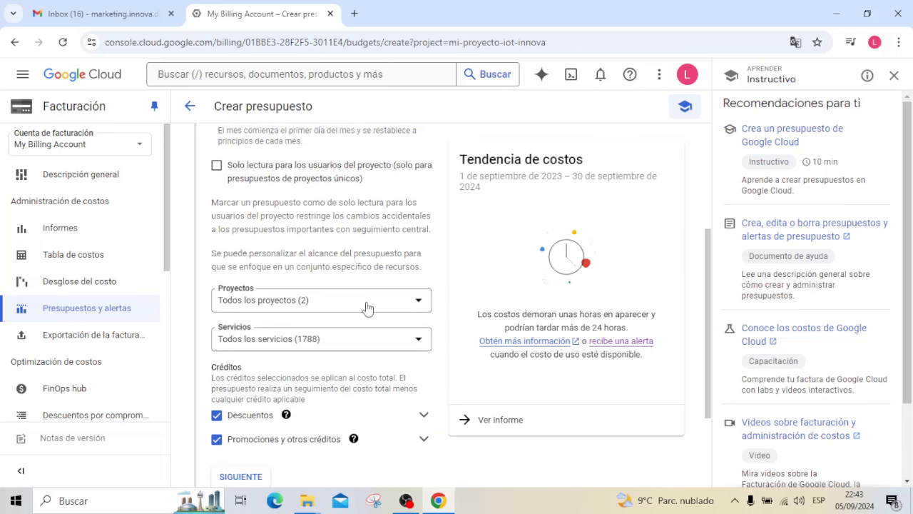
click(418, 303)
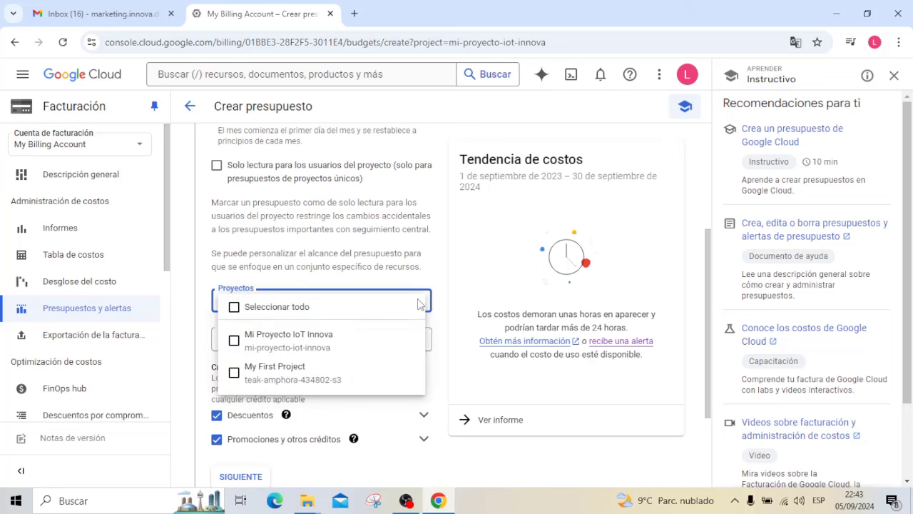
click(281, 311)
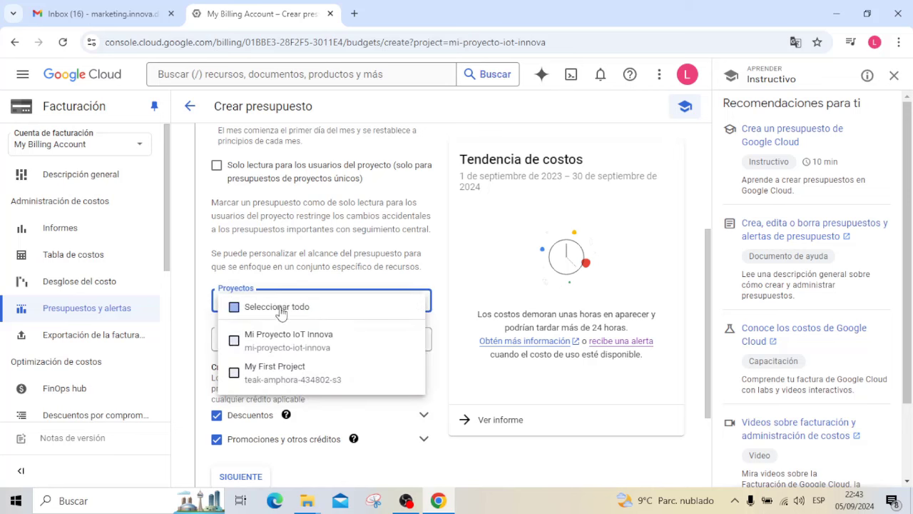
click(459, 288)
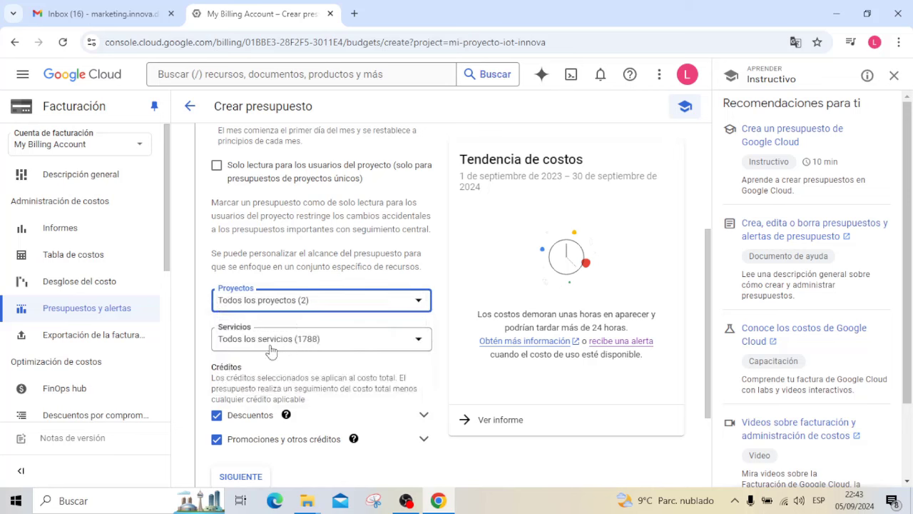
click(417, 343)
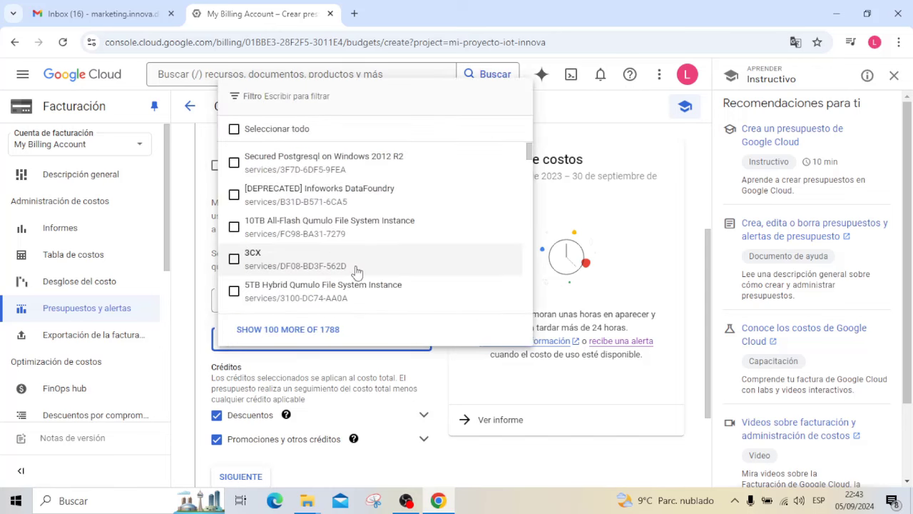
click(585, 205)
scroll(401, 319, down, 2)
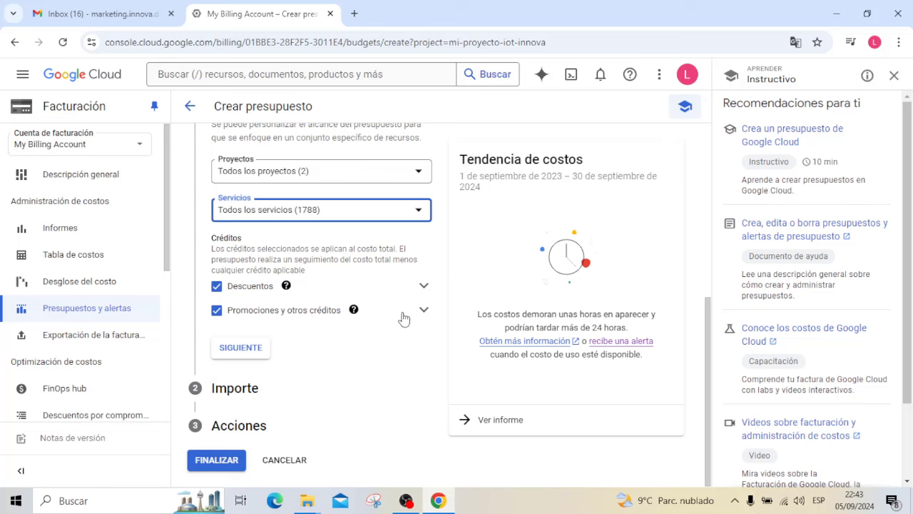
click(251, 348)
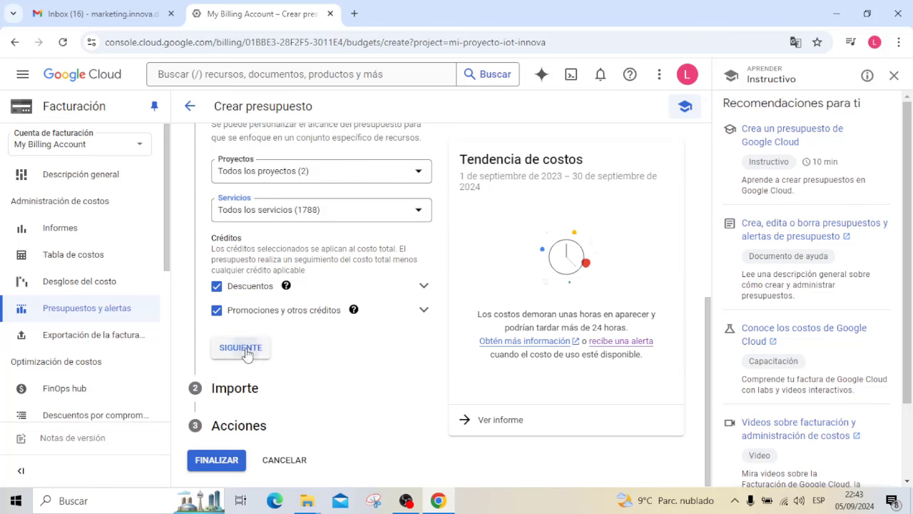
click(263, 298)
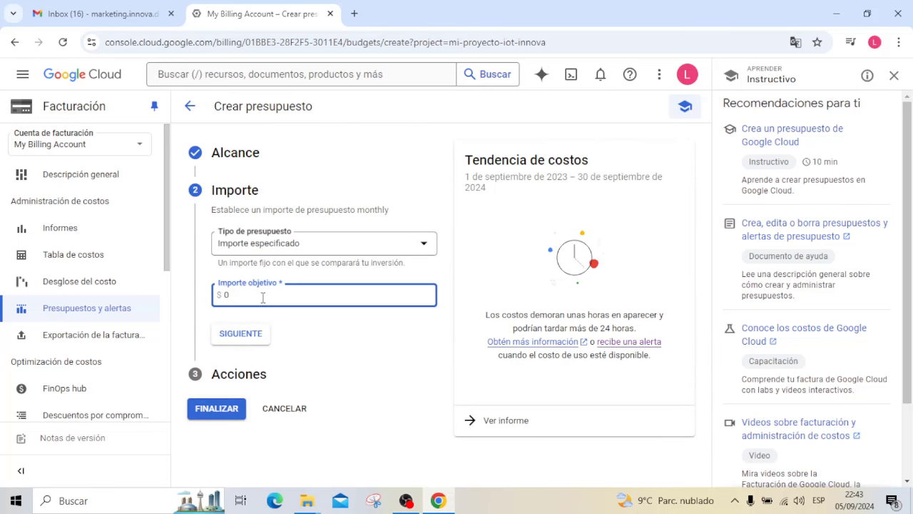
Set the target amount and change the alert thresholds to 50%, 75% and 100%
key(ctrl+a)
click(243, 335)
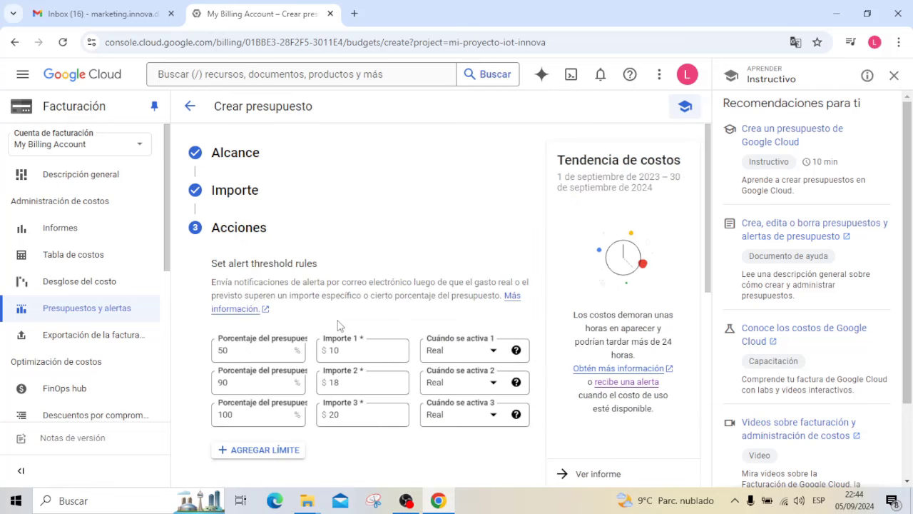
scroll(339, 325, down, 2)
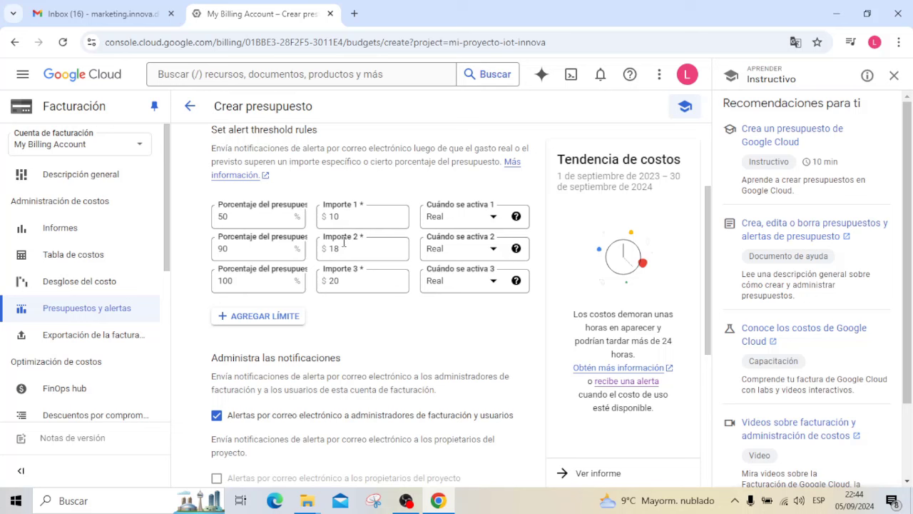
click(248, 218)
double_click(223, 217)
double_click(223, 249)
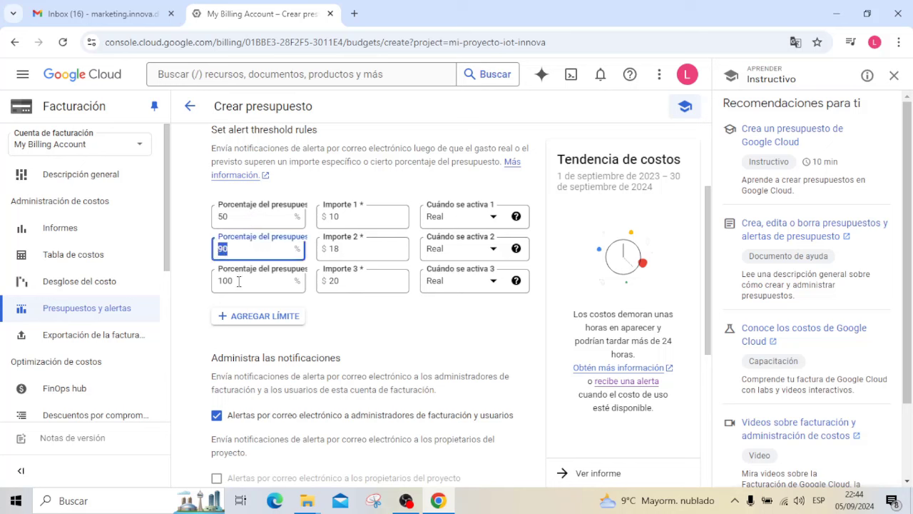
double_click(223, 281)
double_click(246, 217)
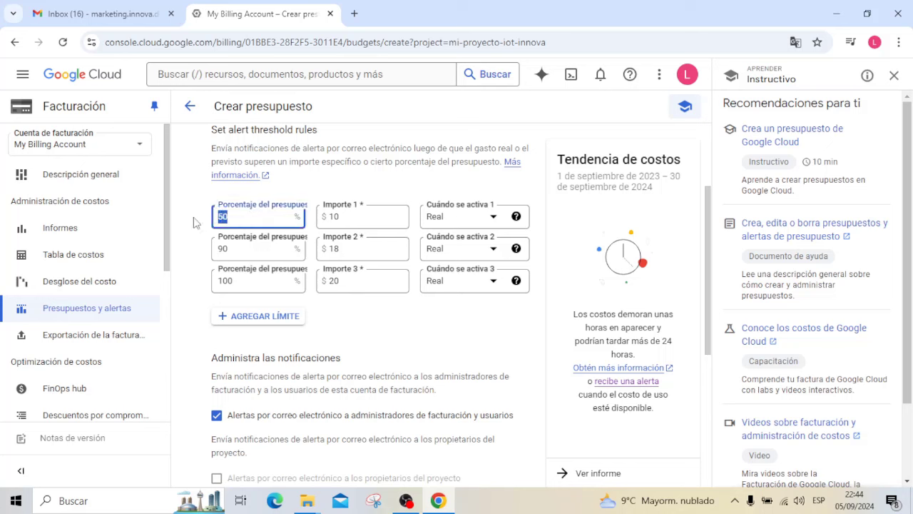
double_click(222, 248)
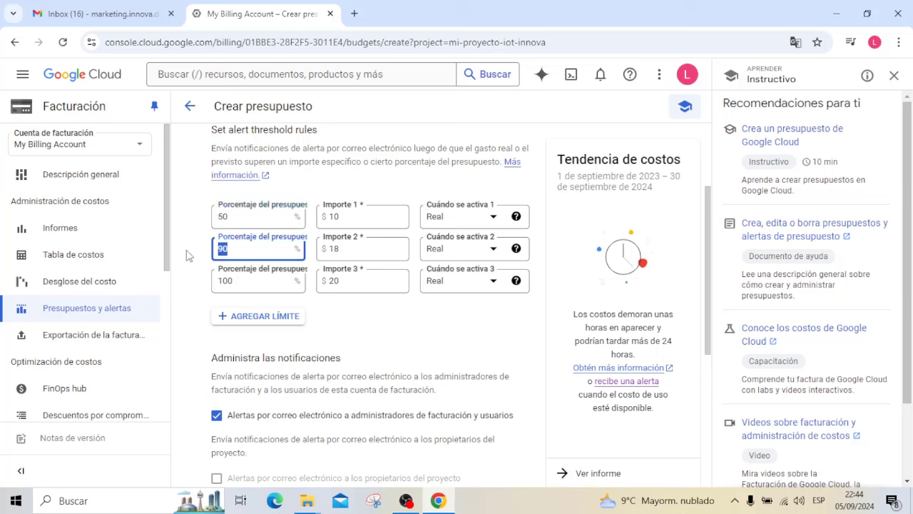
text(75)
click(277, 282)
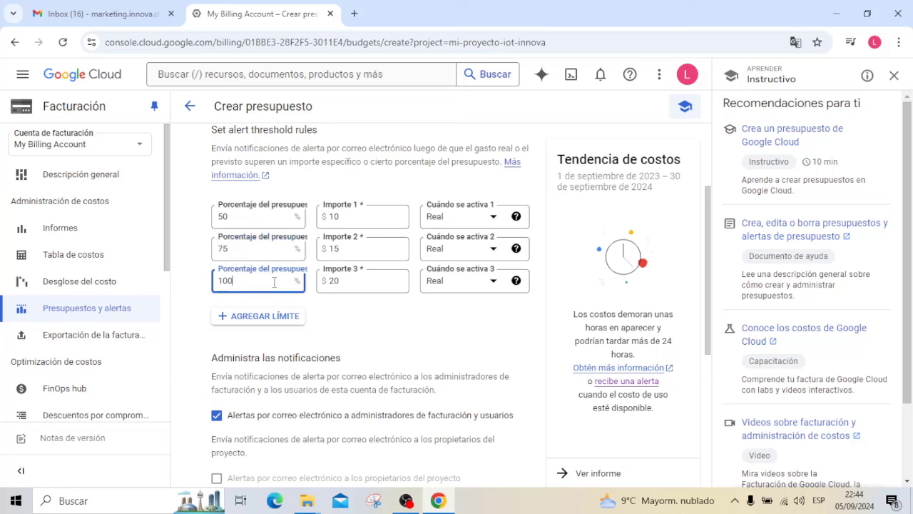
Set alert amounts 10, 15 and 20 and create the budget with FINALIZAR
double_click(340, 216)
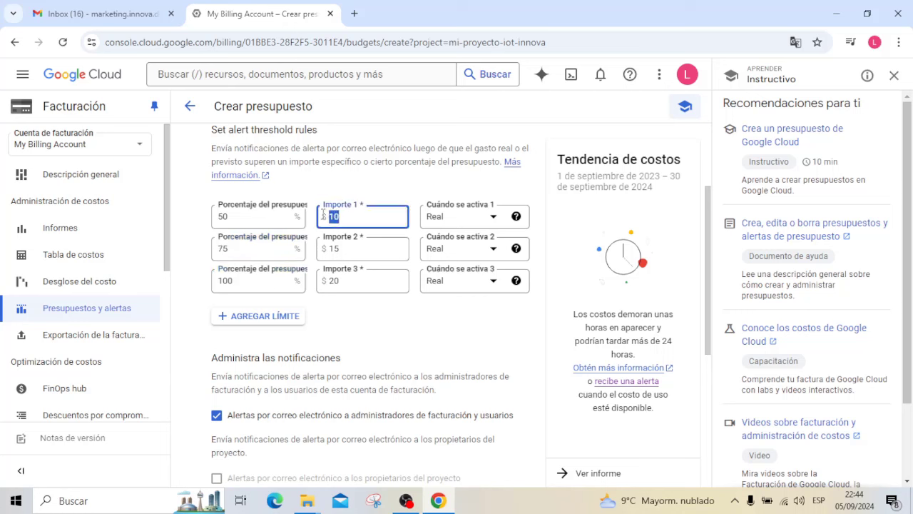
double_click(322, 249)
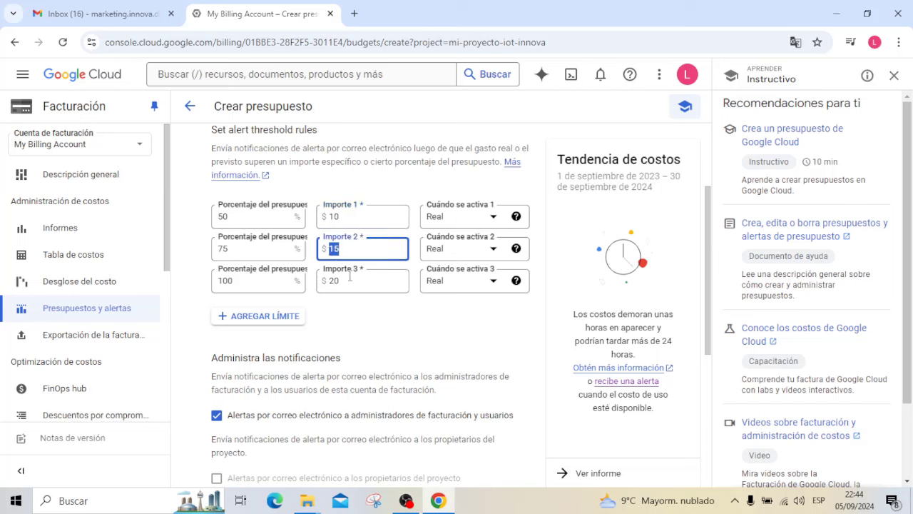
double_click(323, 283)
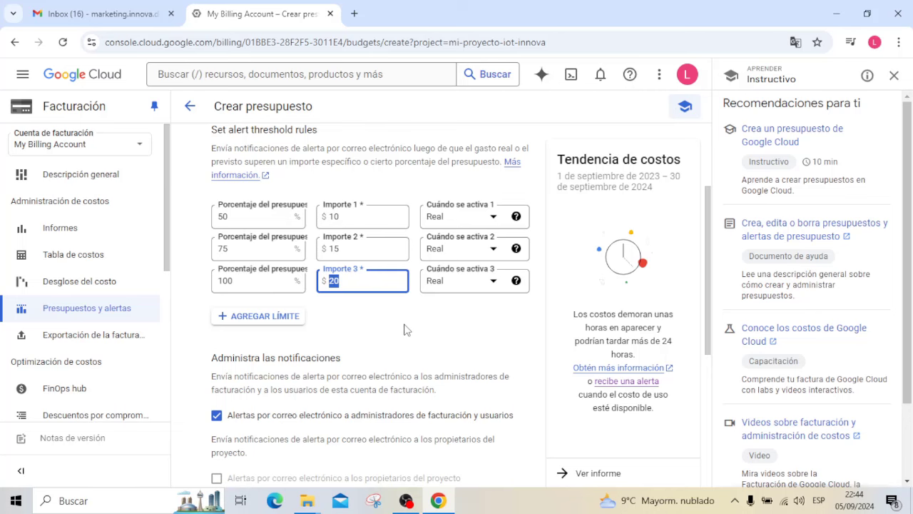
scroll(404, 329, down, 2)
scroll(394, 318, down, 3)
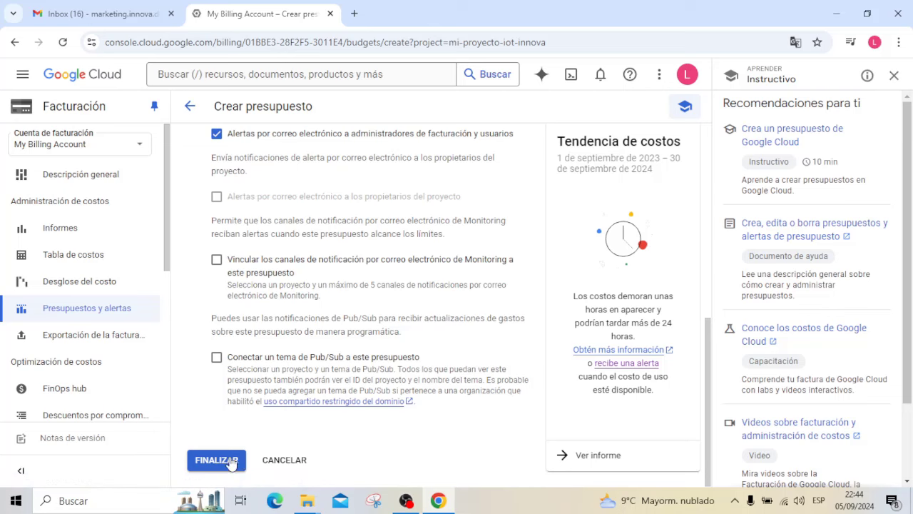
click(232, 461)
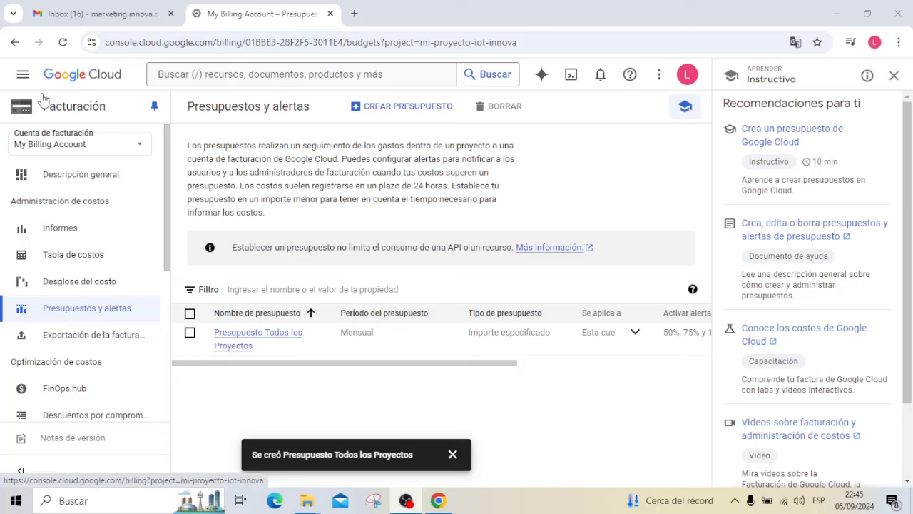
click(24, 80)
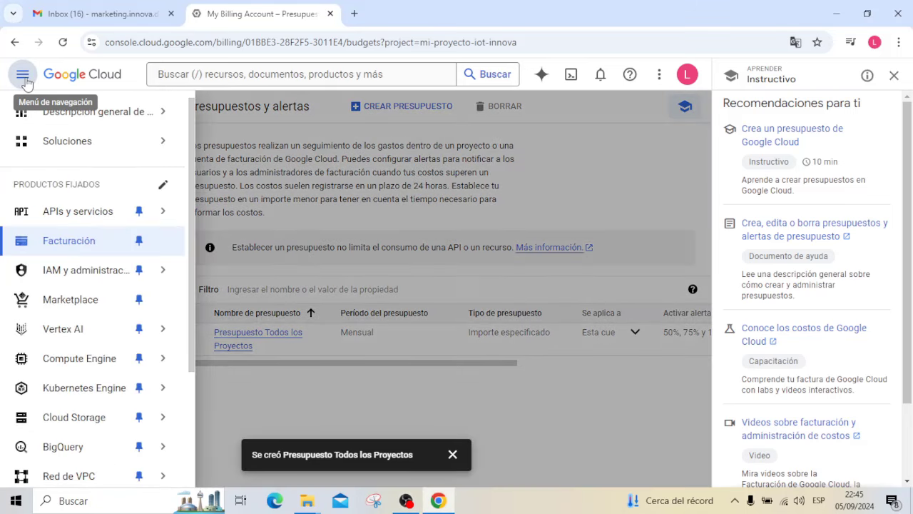
Go to Compute Engine > Instancias de VM and enable the Compute Engine API
mouse_move(82, 348)
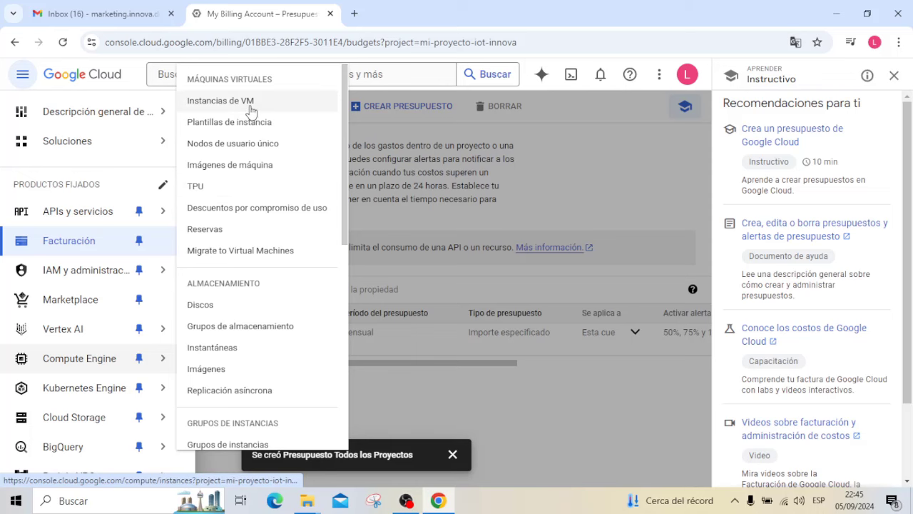
click(250, 107)
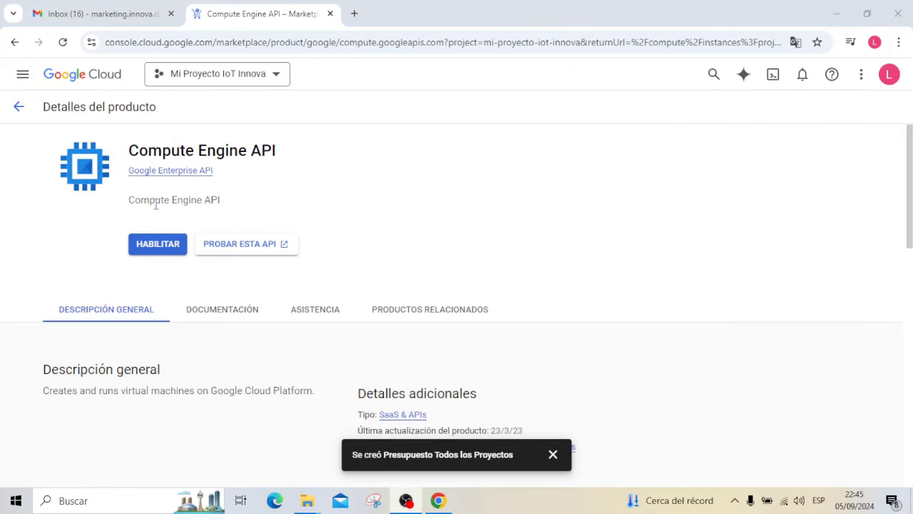
click(152, 248)
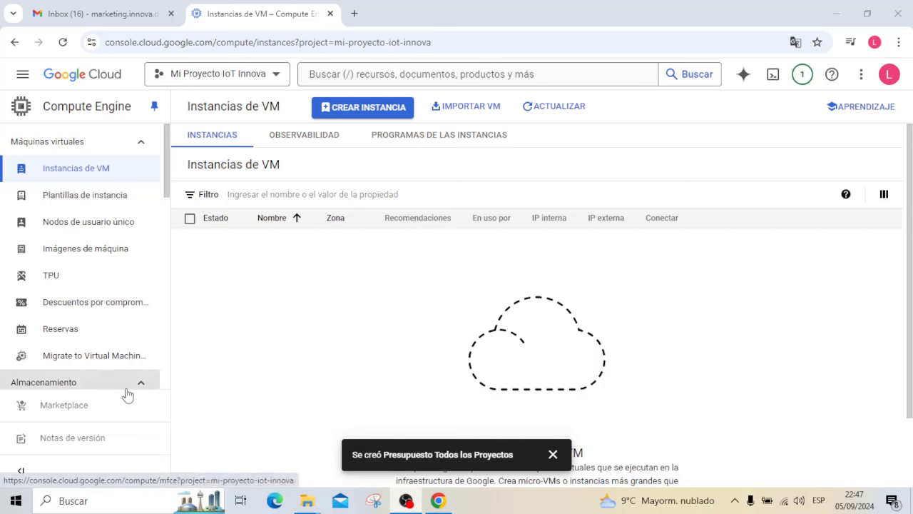
Search the Marketplace for 'ubuntu'
click(98, 411)
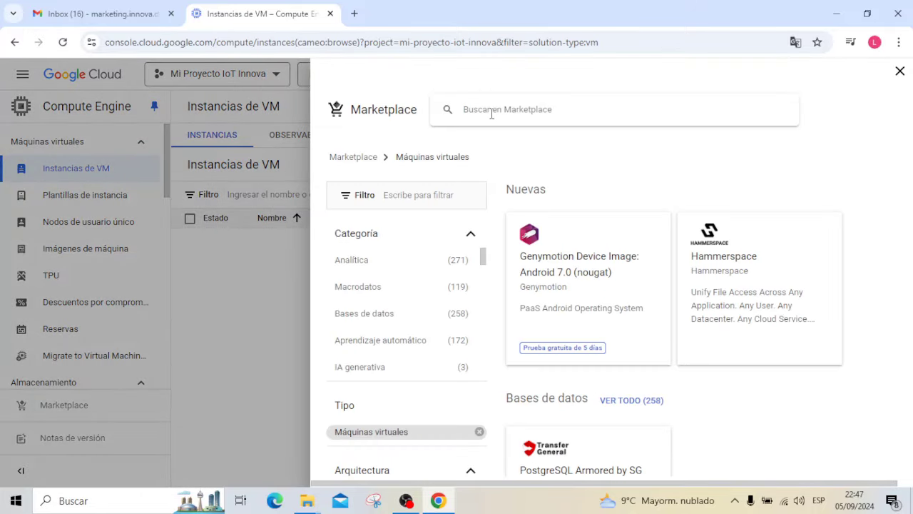
text(ubutu)
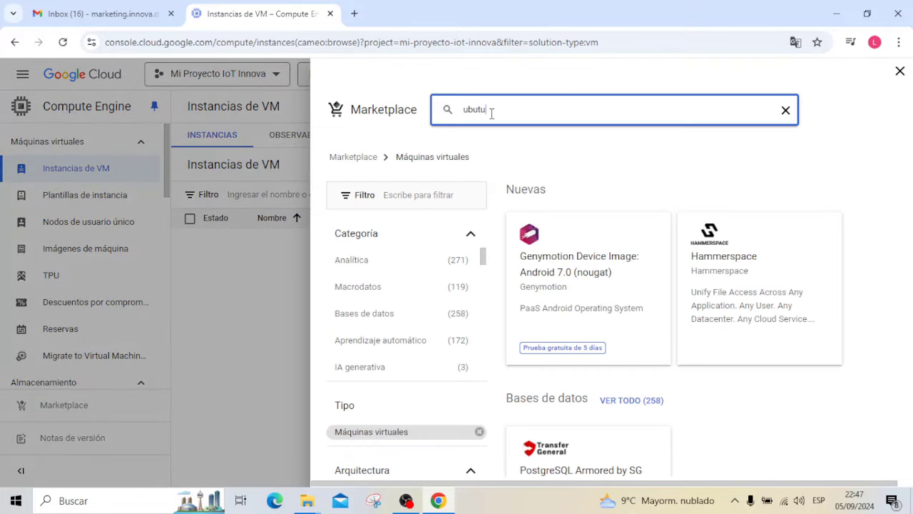
key(BackSpace)
key(BackSpace)
text(nt)
text(u)
key(Return)
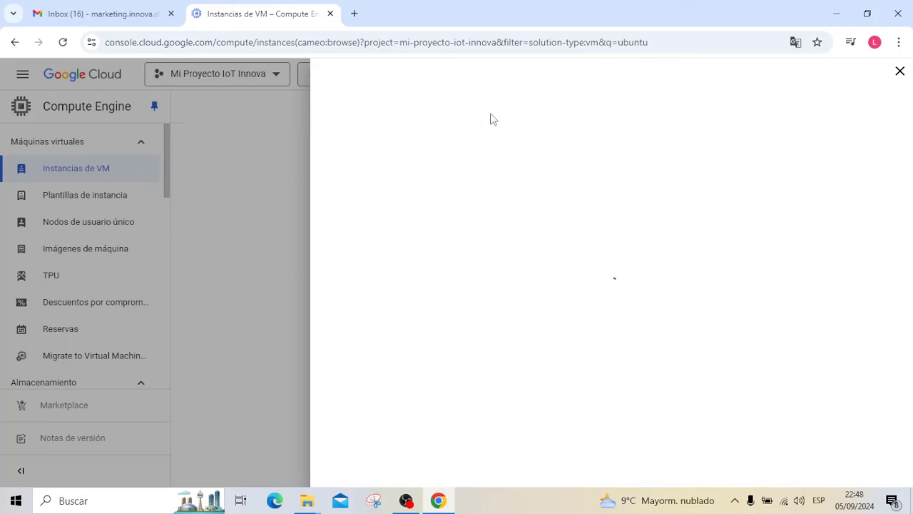
Filter results to Sin cargo and open Ubuntu 20.04 LTS (Focal) details
scroll(428, 314, down, 1)
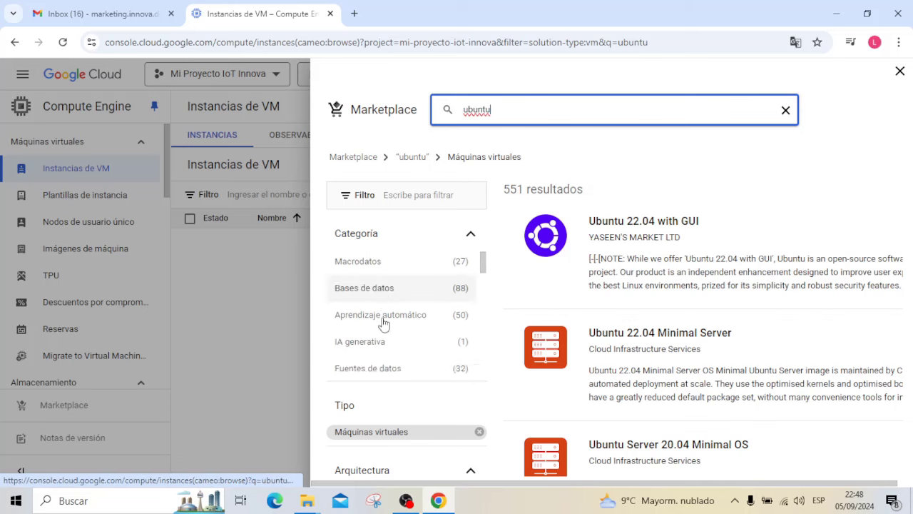
scroll(397, 322, down, 2)
scroll(400, 328, down, 2)
scroll(399, 328, down, 1)
scroll(431, 418, down, 2)
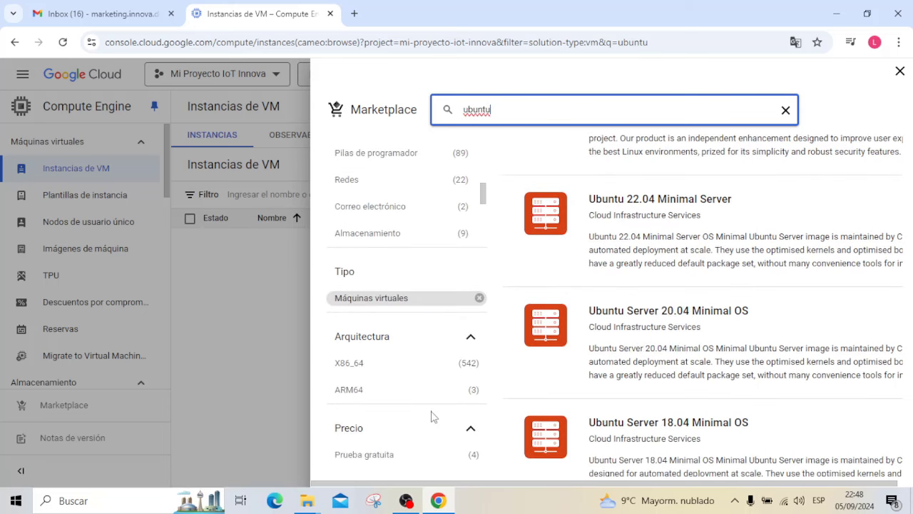
scroll(430, 418, down, 1)
scroll(414, 393, down, 1)
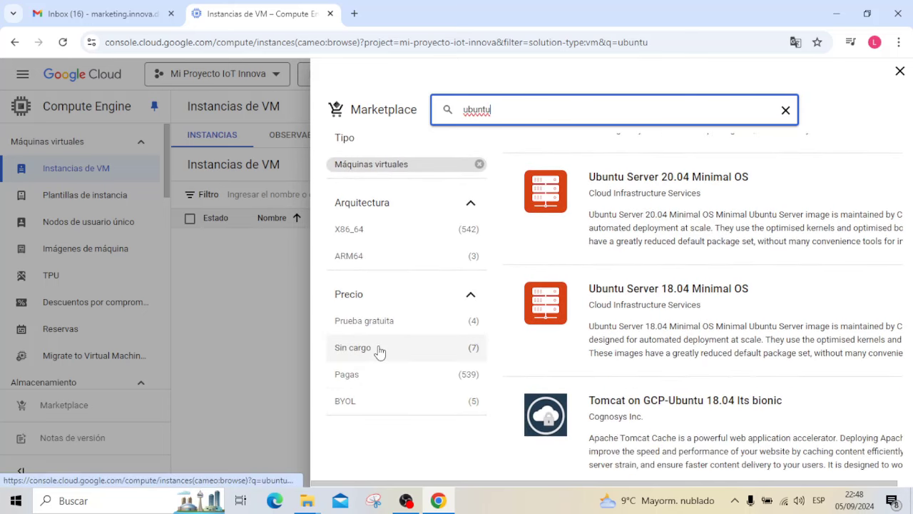
click(376, 348)
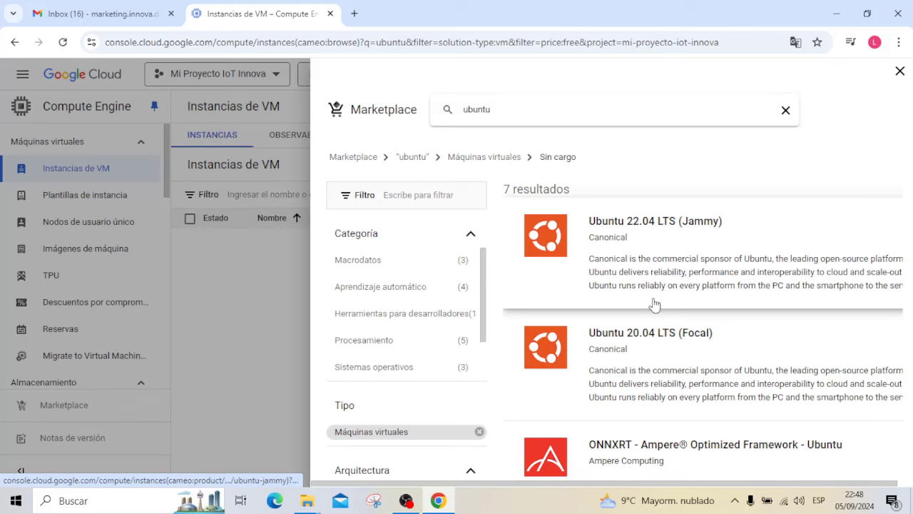
click(651, 344)
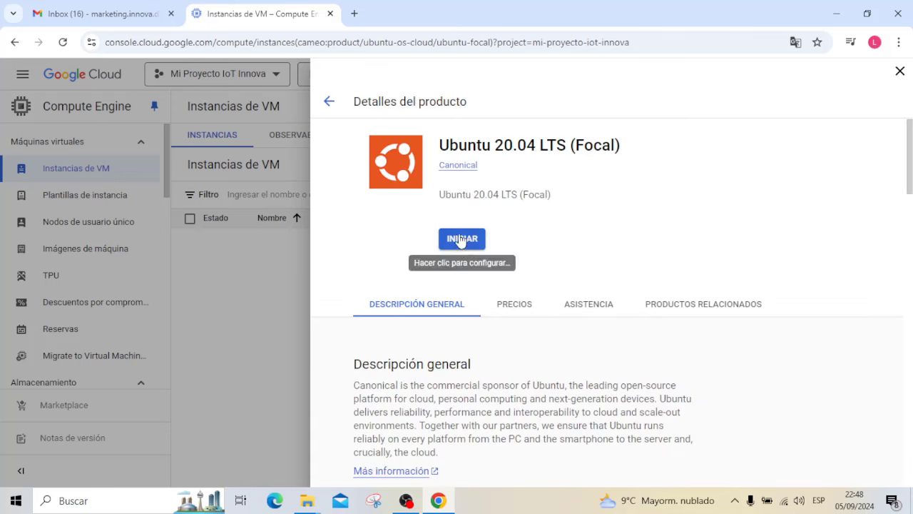
Launch an Ubuntu Focal instance named vps-iot-servicio, noting the USD25.46 monthly estimate
click(463, 241)
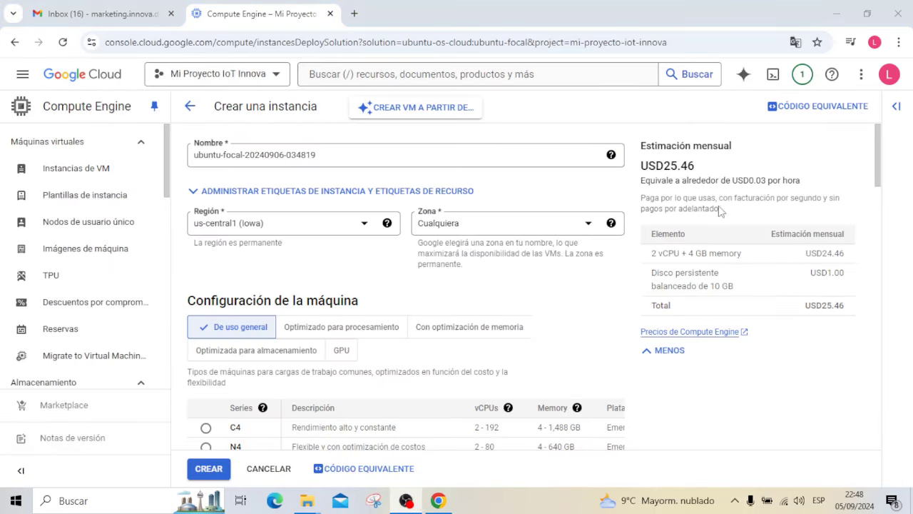
click(351, 157)
key(ctrl+a)
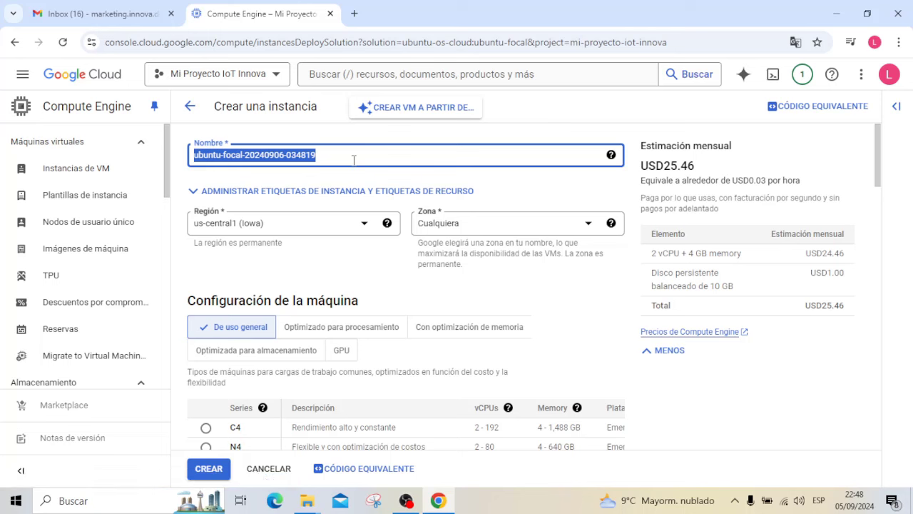
text(vps-iot-servicio)
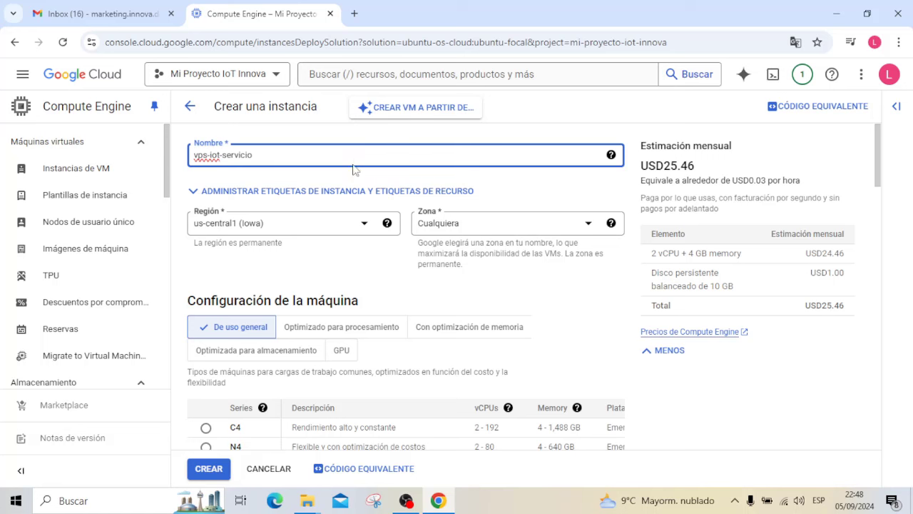
drag(655, 169, 699, 173)
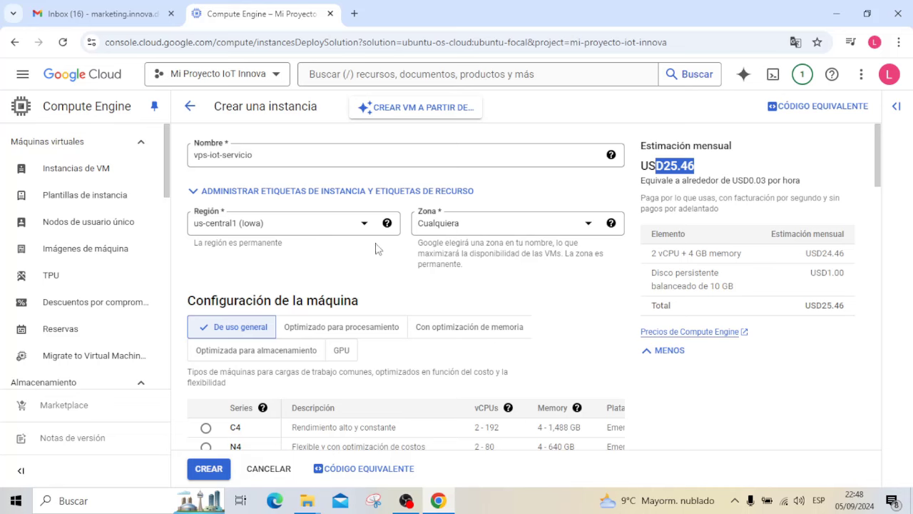
scroll(386, 258, down, 4)
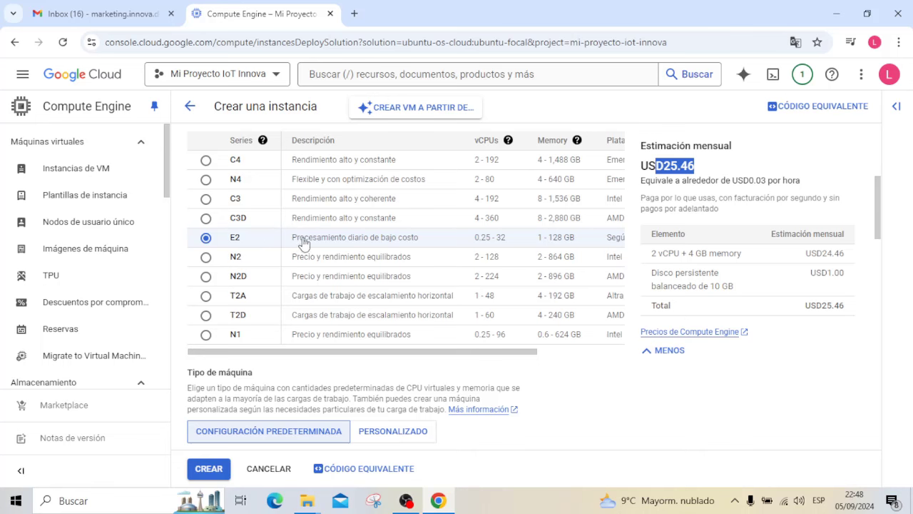
Compare the e2-small and e2-micro options in the machine type dropdown
scroll(307, 243, down, 3)
scroll(316, 244, down, 1)
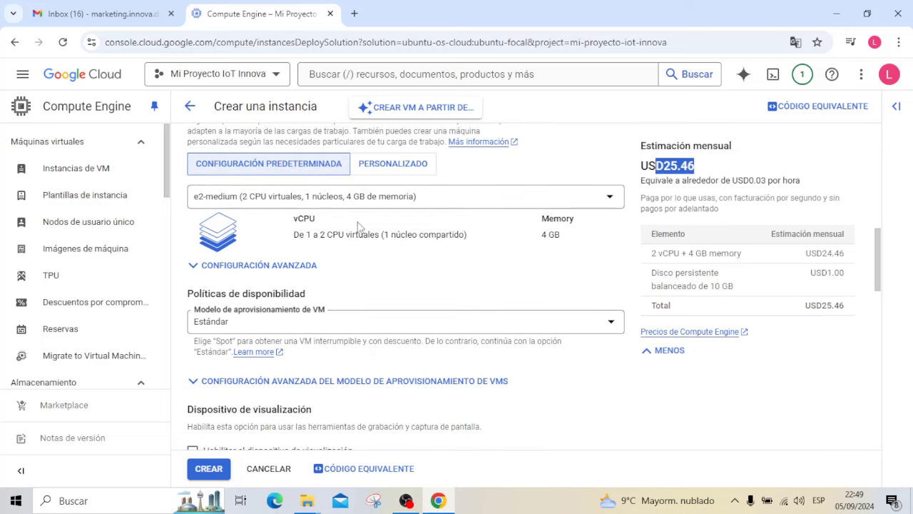
click(732, 175)
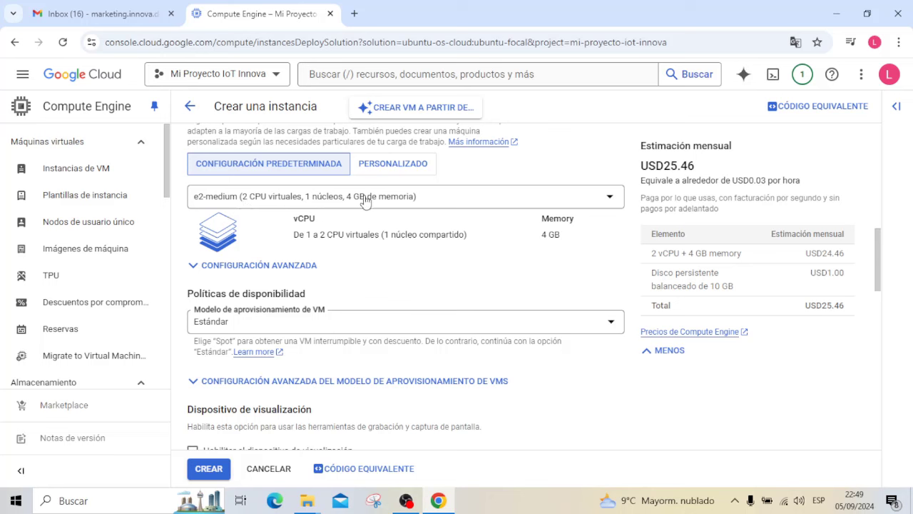
click(609, 199)
click(609, 199)
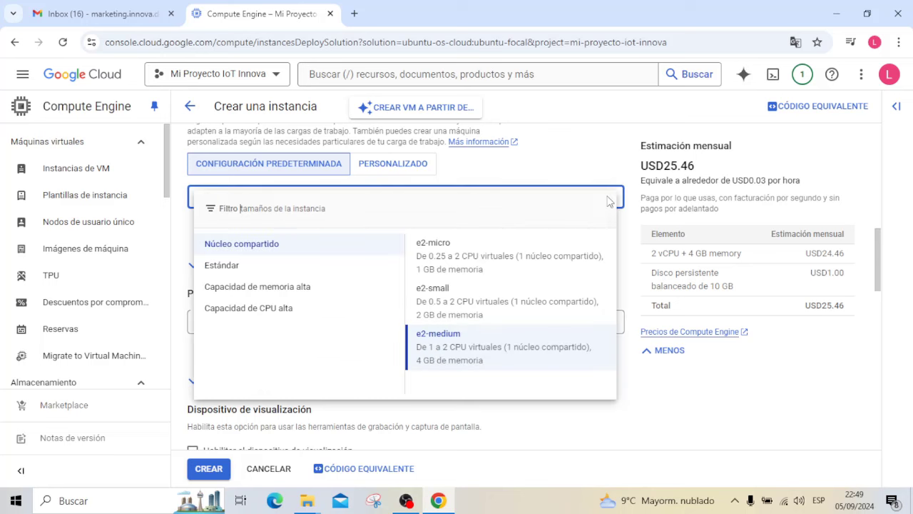
click(462, 306)
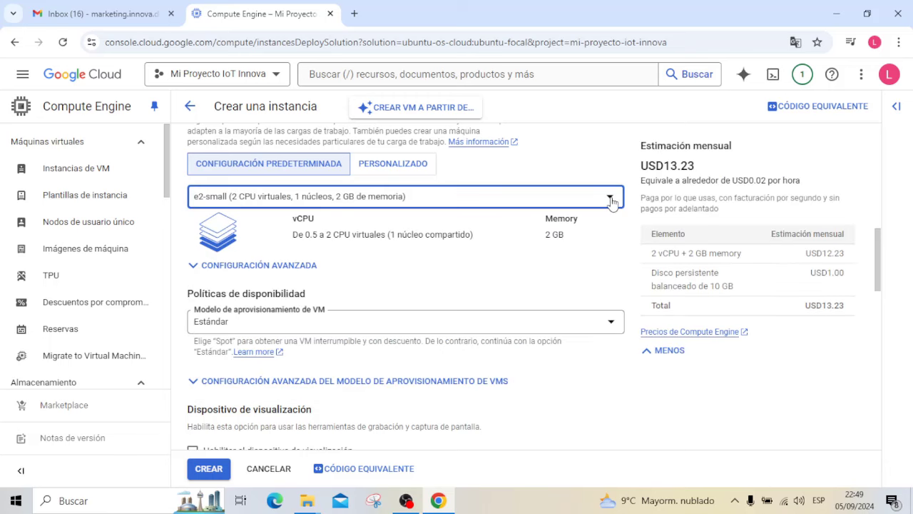
click(611, 200)
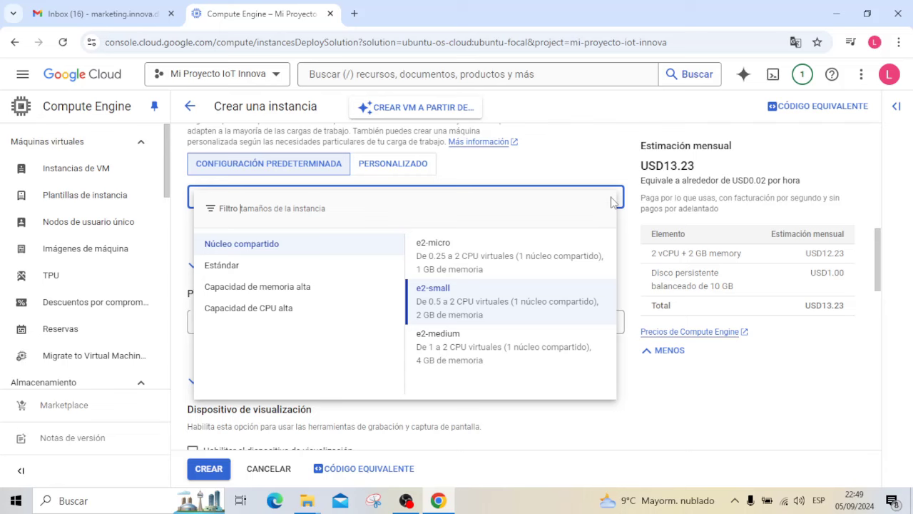
click(464, 258)
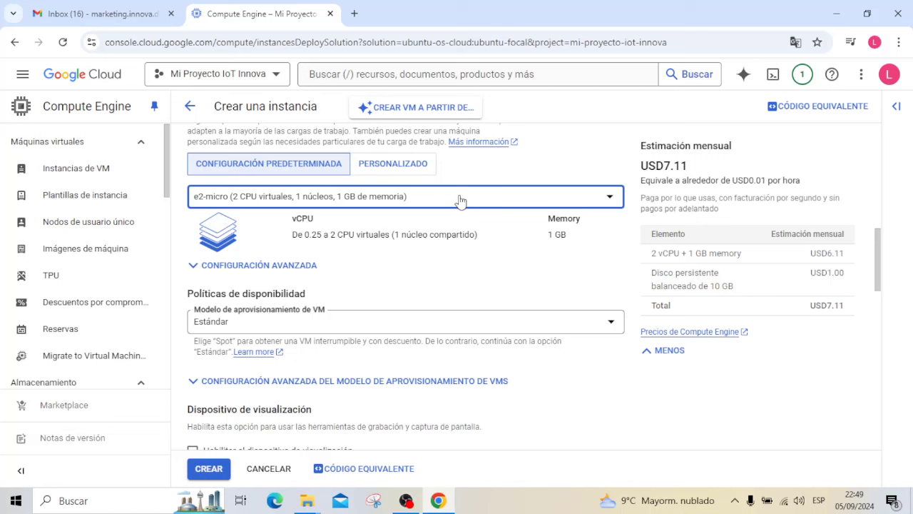
Keep e2-small (2 vCPU, 2 GB) and scroll down to the Disco de arranque section
click(610, 199)
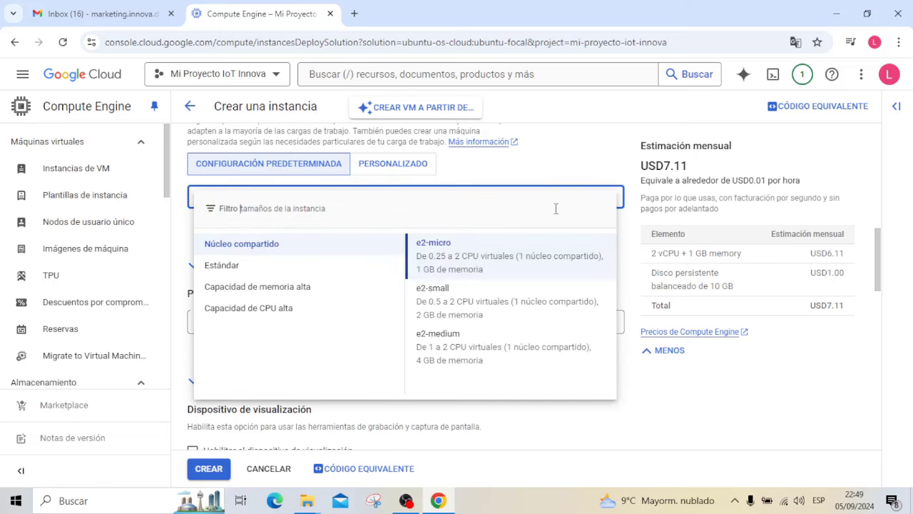
click(455, 305)
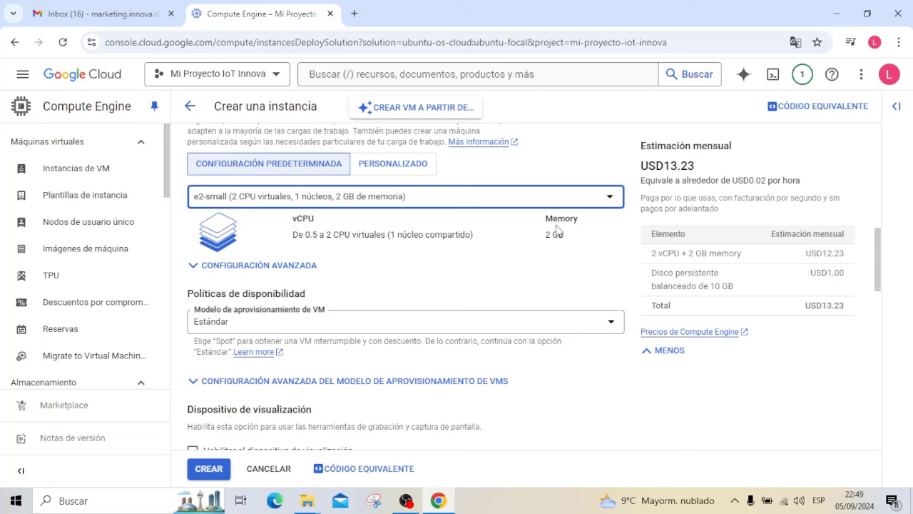
click(610, 200)
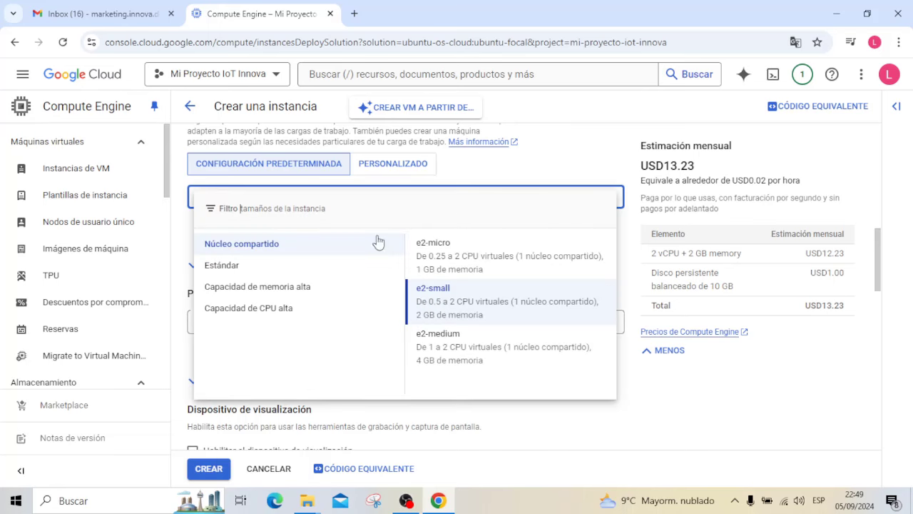
click(600, 175)
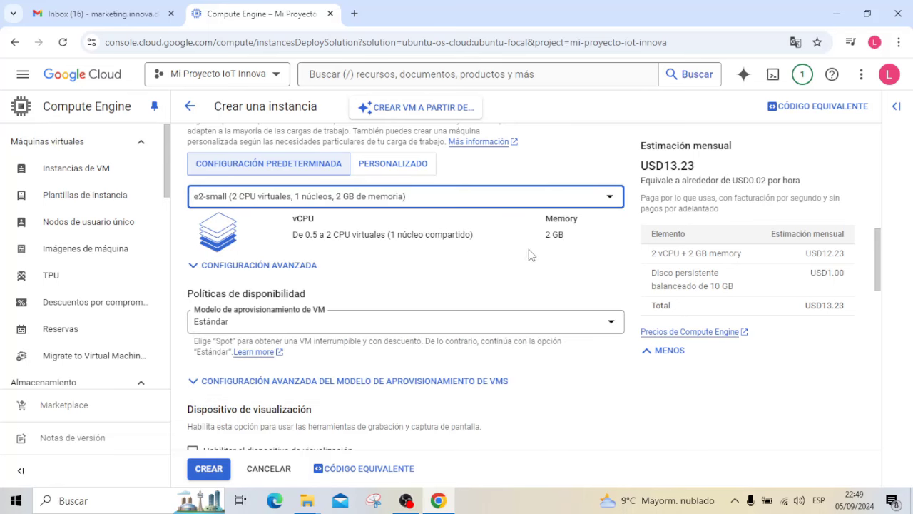
scroll(493, 261, down, 1)
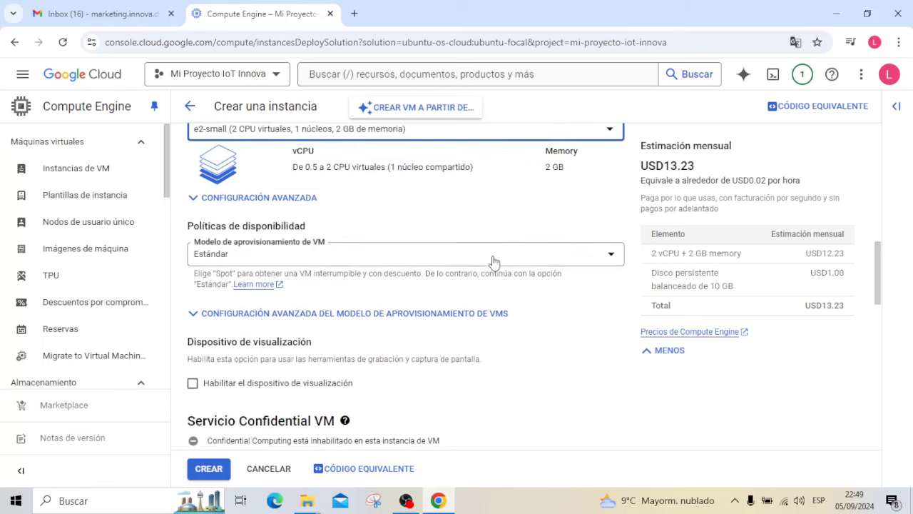
scroll(493, 261, down, 1)
scroll(493, 263, down, 1)
scroll(492, 262, down, 2)
scroll(491, 261, down, 2)
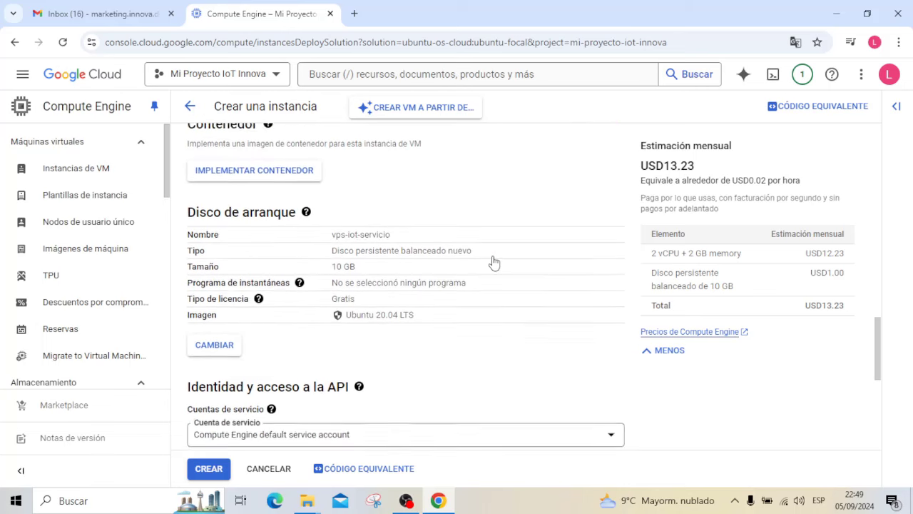
scroll(489, 261, down, 1)
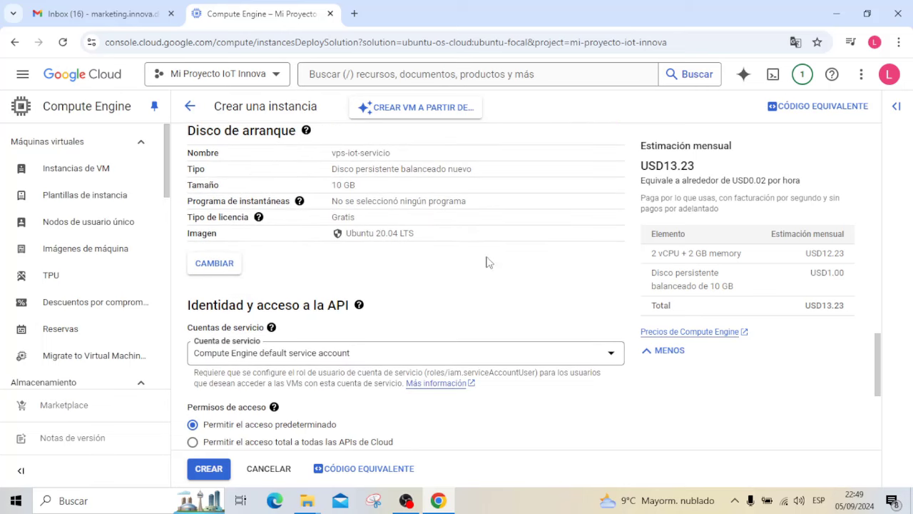
Change the boot disk type to Disco SSD persistente
click(226, 269)
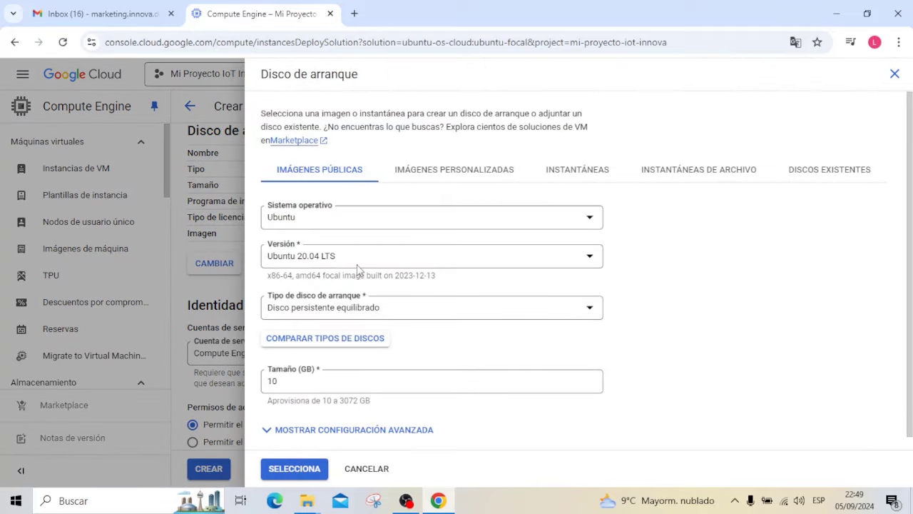
click(572, 307)
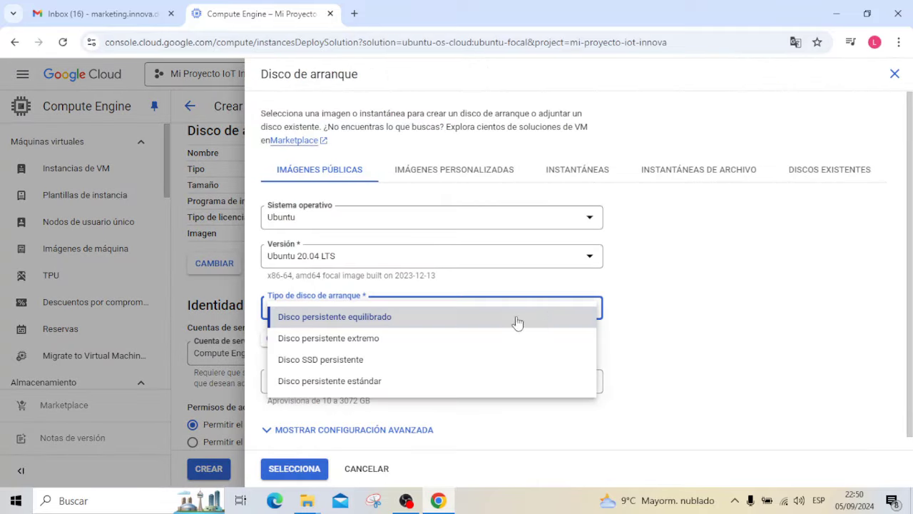
click(351, 358)
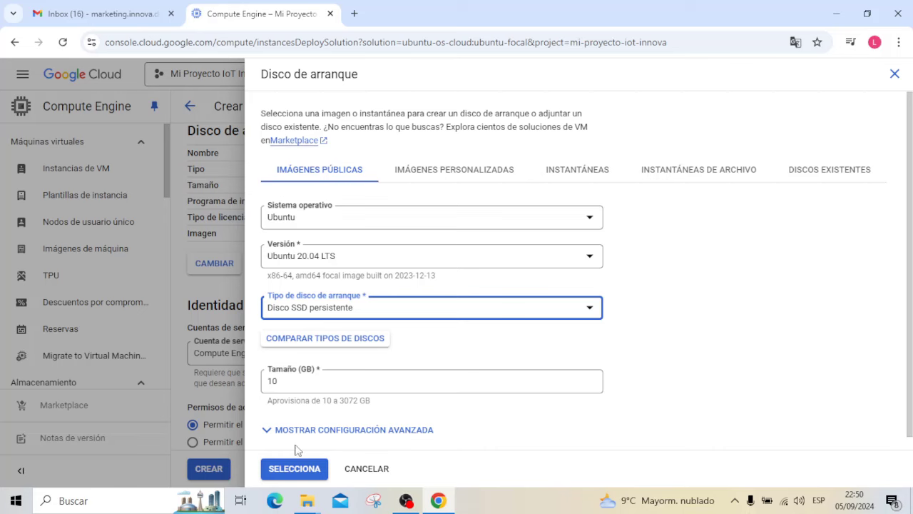
click(292, 468)
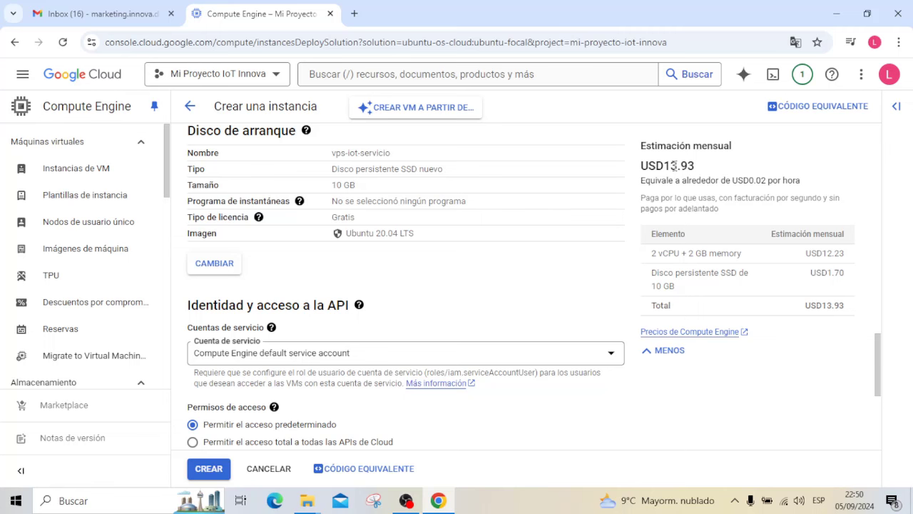
Allow HTTP and HTTPS traffic and create the vps-iot-servicio VM
scroll(454, 273, down, 3)
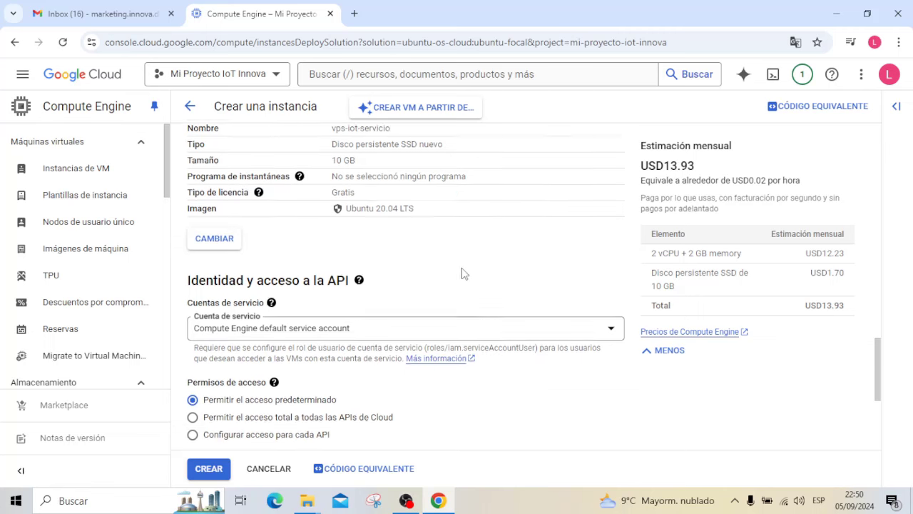
scroll(456, 273, down, 1)
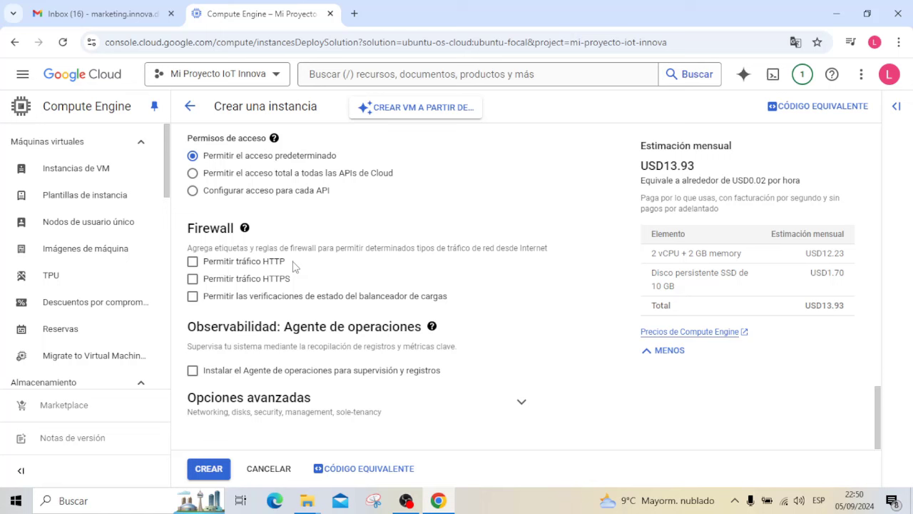
click(192, 263)
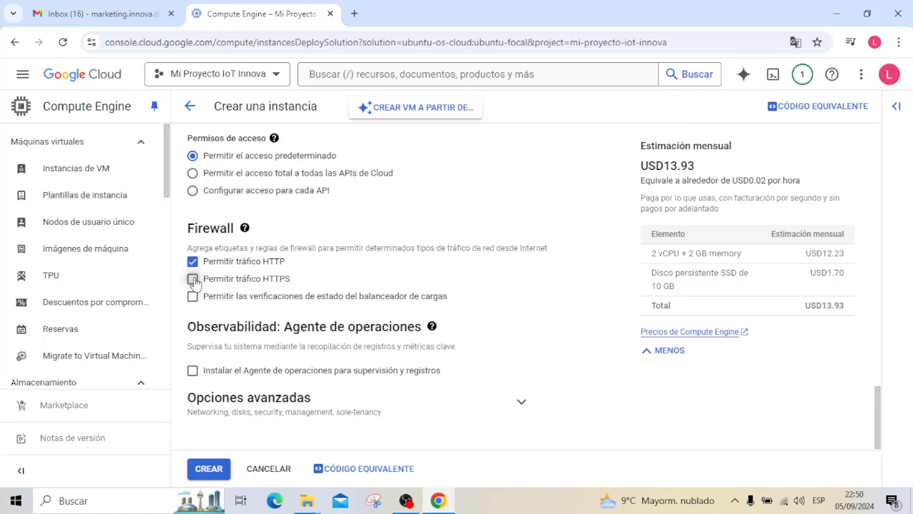
click(193, 279)
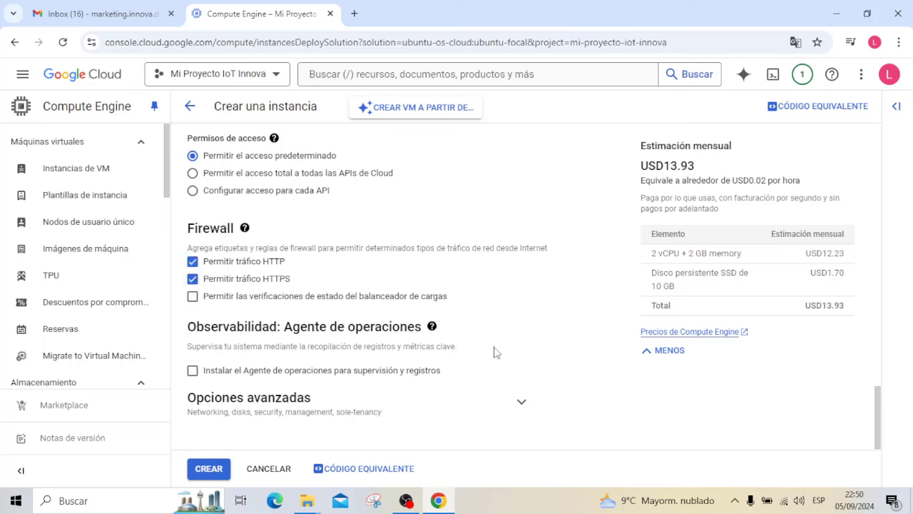
click(209, 468)
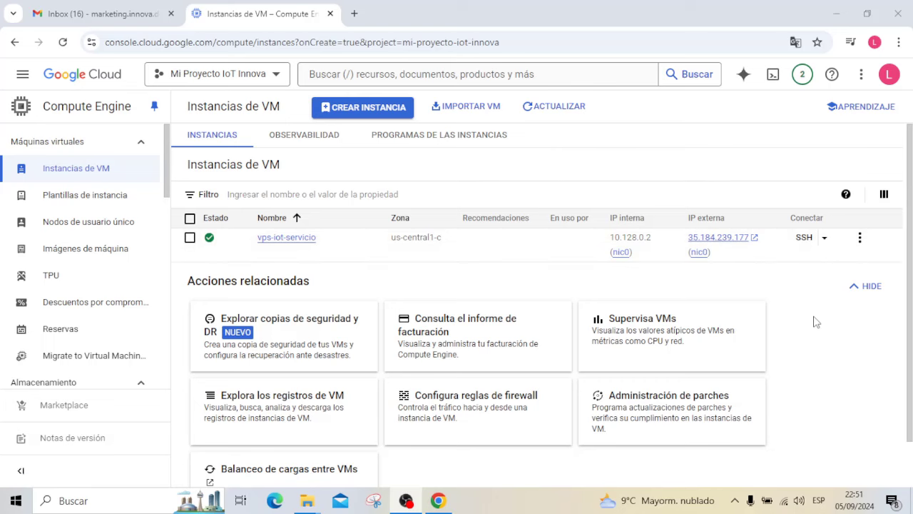
Scroll the VM instances list to view vps-iot-servicio's IPs 10.128.0.2 and 35.184.239.177
scroll(817, 322, down, 1)
scroll(816, 322, up, 1)
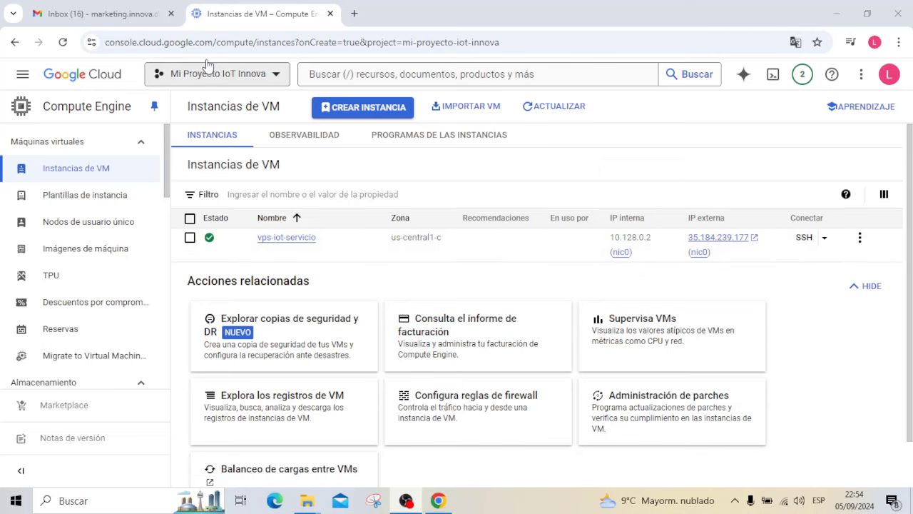
Open Red de VPC > Direcciones IP in a new browser tab from the navigation menu
click(22, 74)
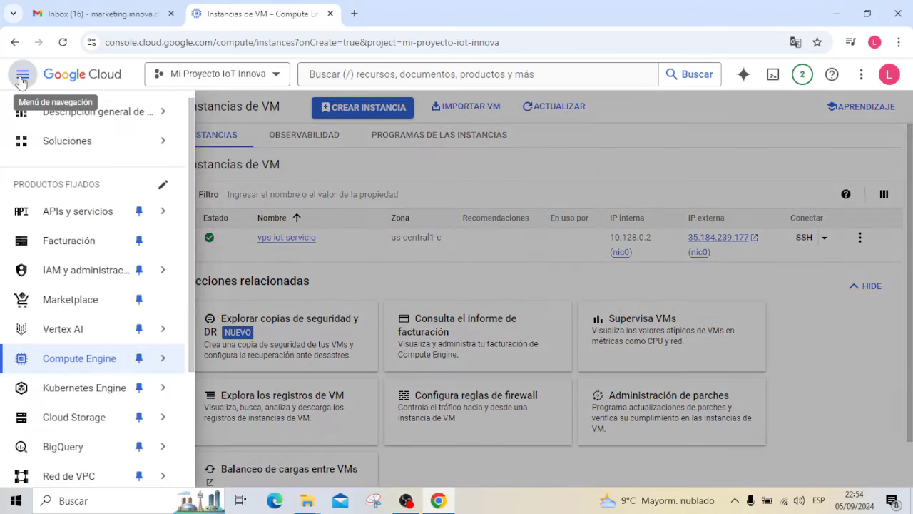
mouse_move(89, 216)
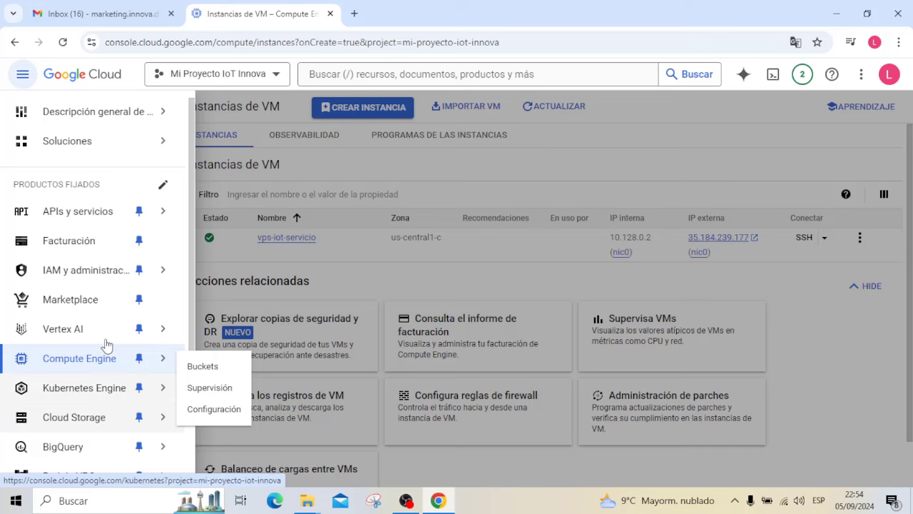
scroll(100, 335, down, 2)
scroll(101, 335, down, 1)
mouse_move(91, 314)
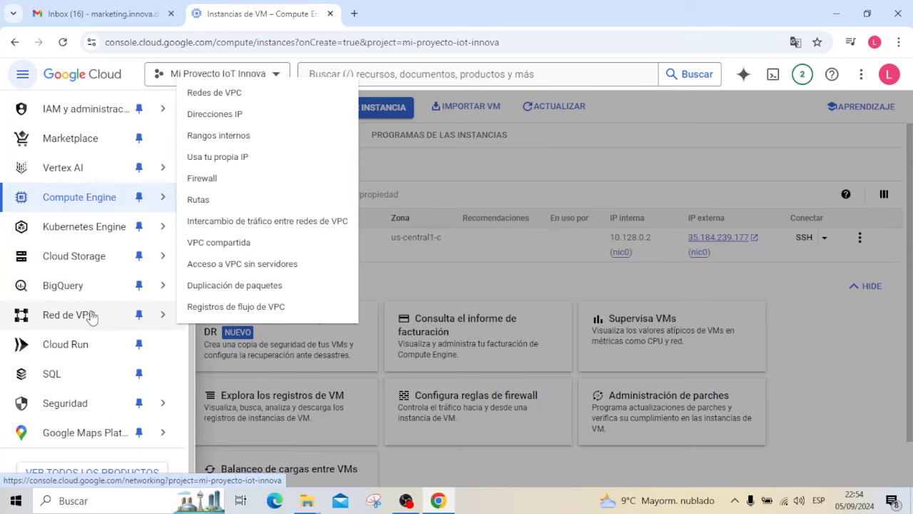
right_click(228, 118)
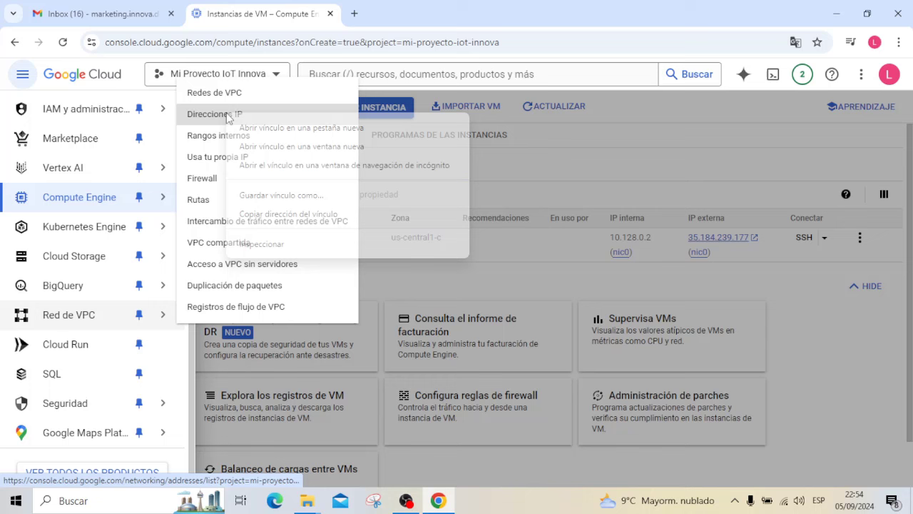
click(323, 129)
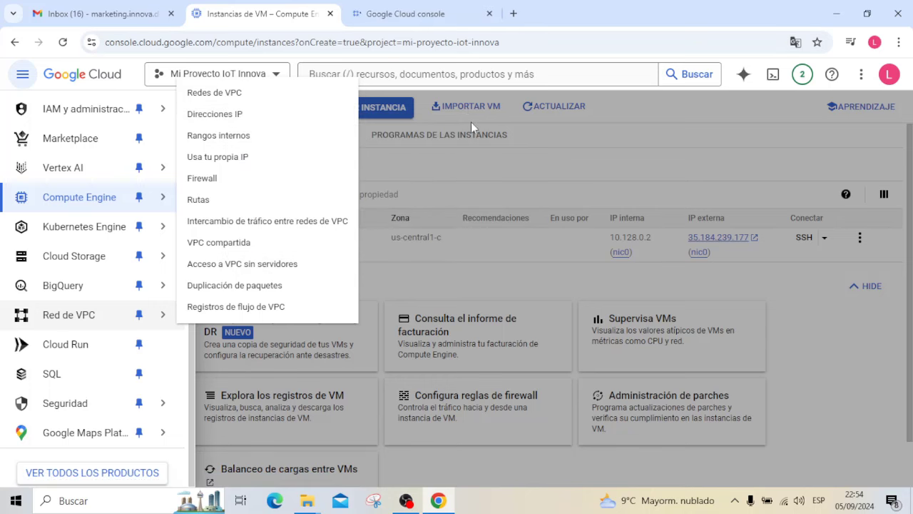
click(644, 152)
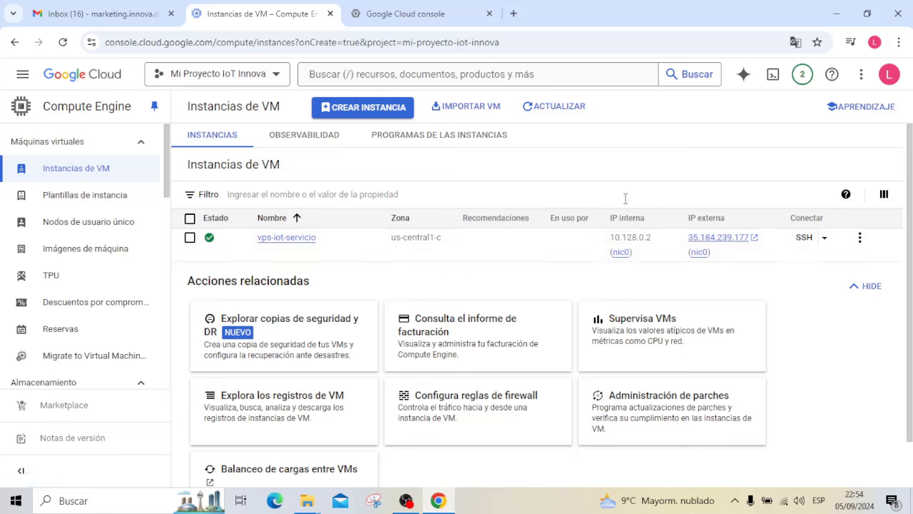
Switch to the IP addresses tab and show actions for external address 35.184.239.177
click(417, 17)
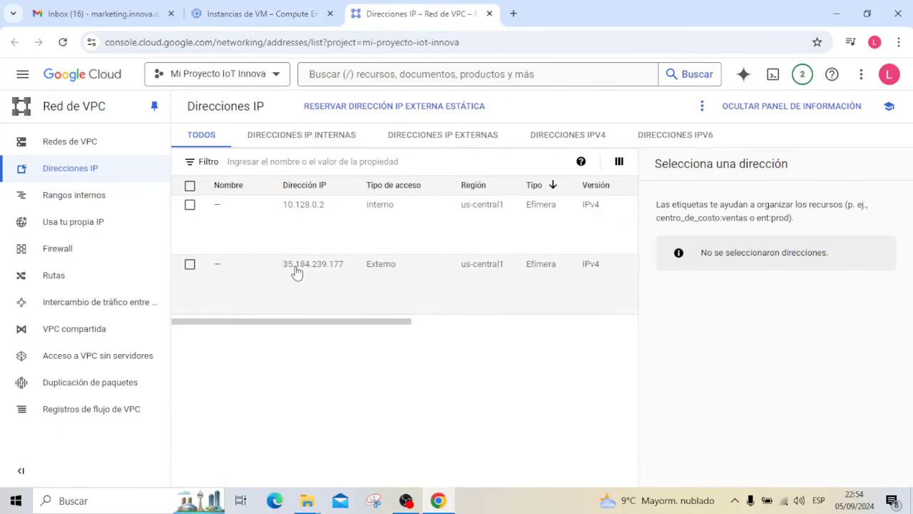
drag(322, 322, 583, 347)
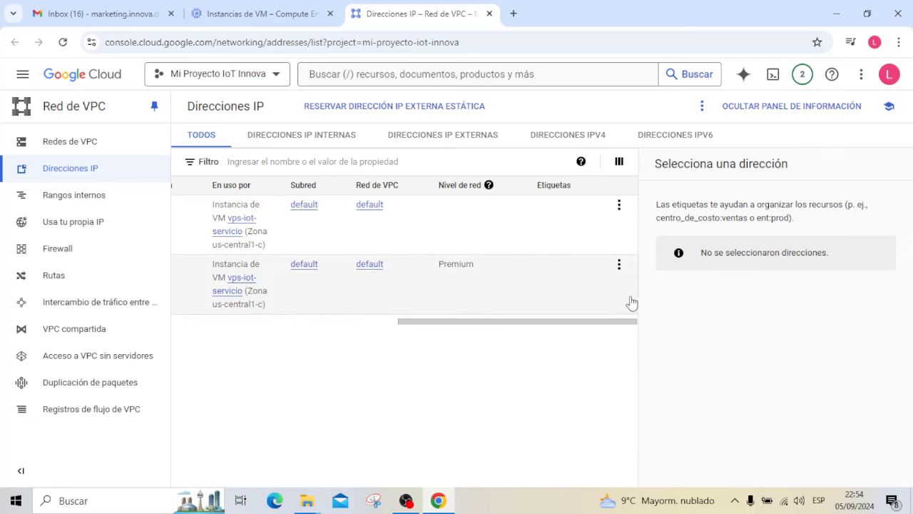
click(619, 265)
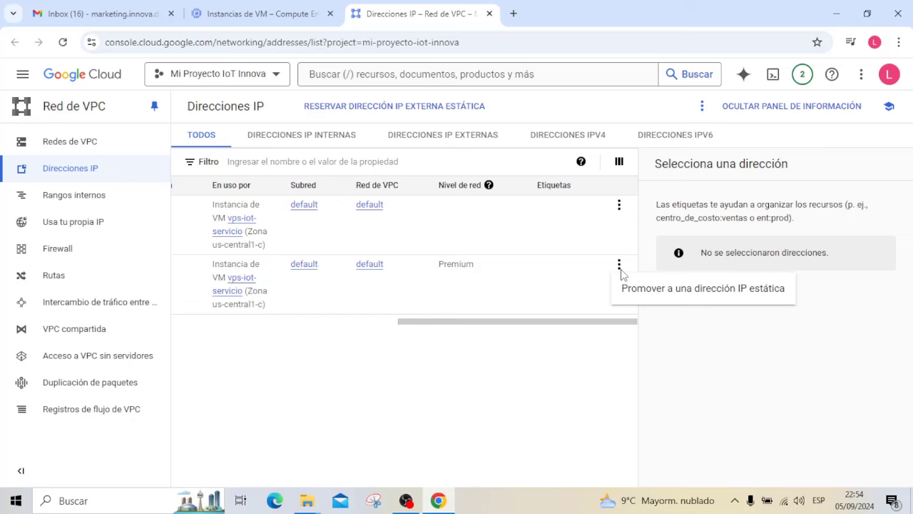
Promote the external IP to static, with name and description vps-iot-servicio-ip-externa
click(683, 296)
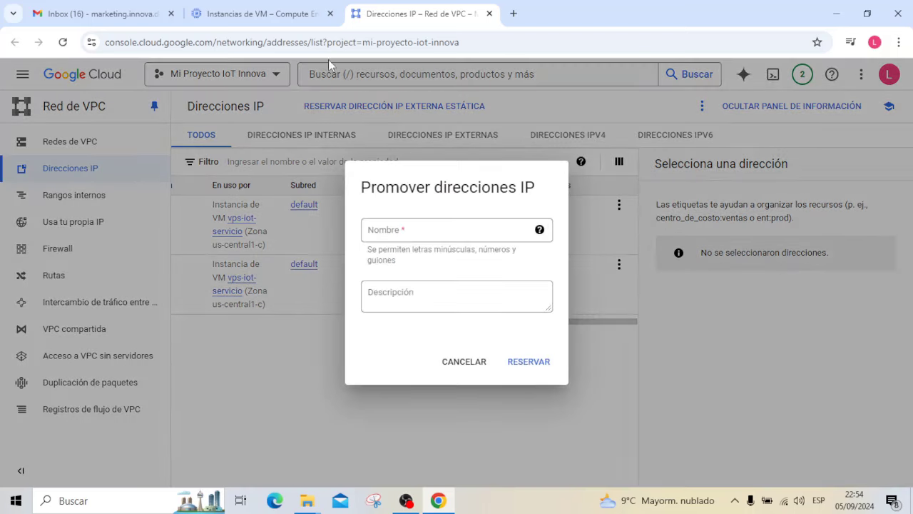
click(276, 18)
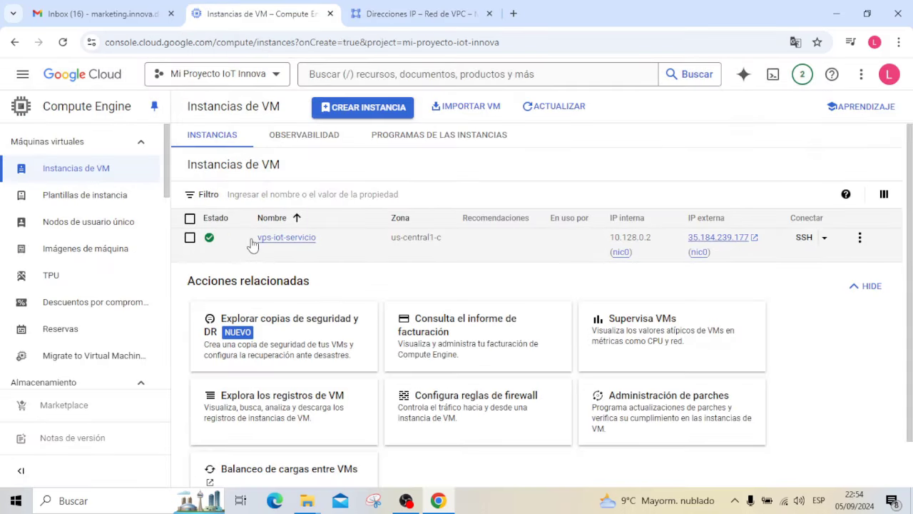
drag(256, 239, 318, 245)
key(ctrl+c)
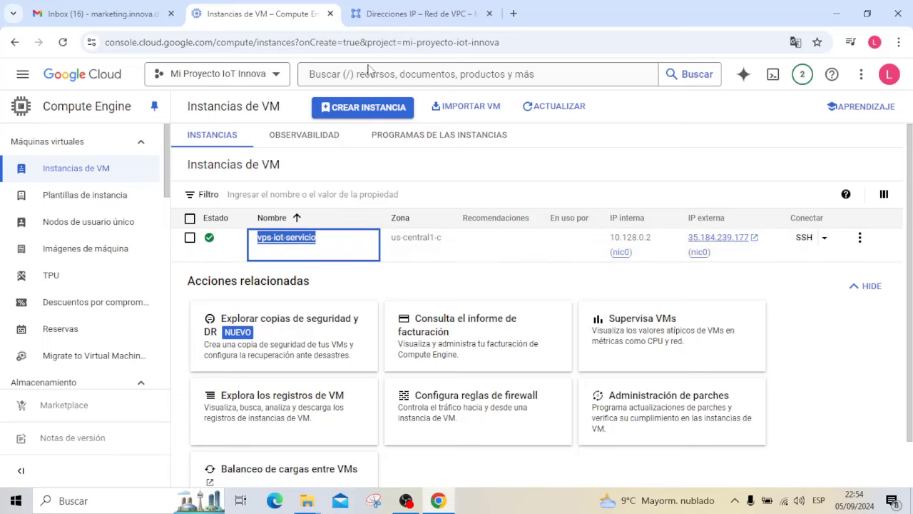
click(384, 13)
click(411, 235)
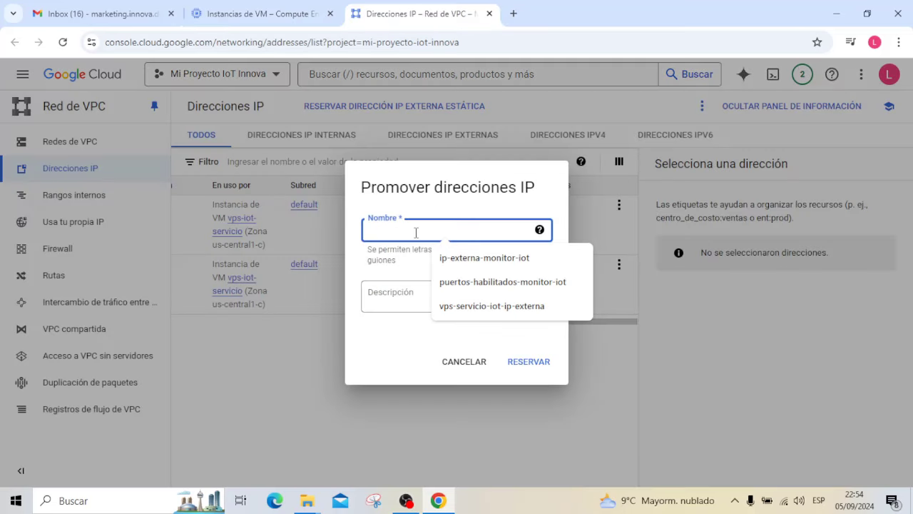
key(ctrl+v)
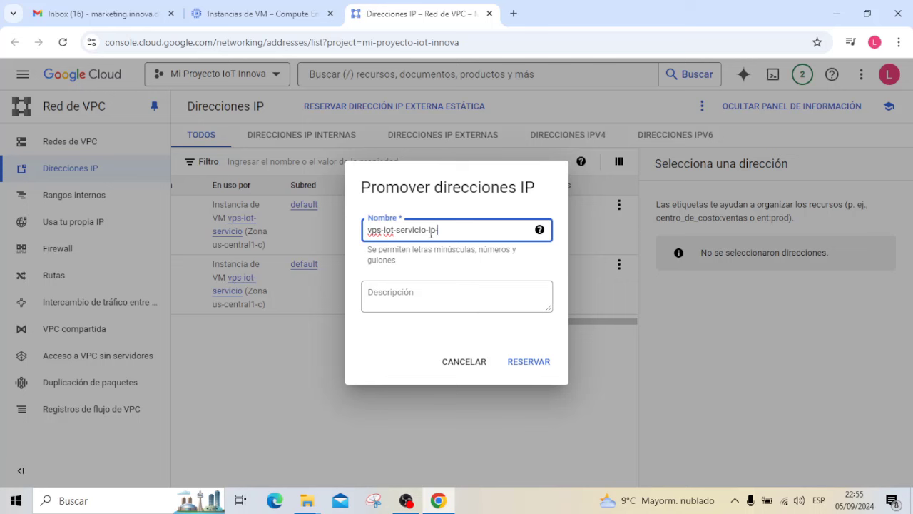
text(externa)
drag(494, 230, 350, 232)
key(ctrl+c)
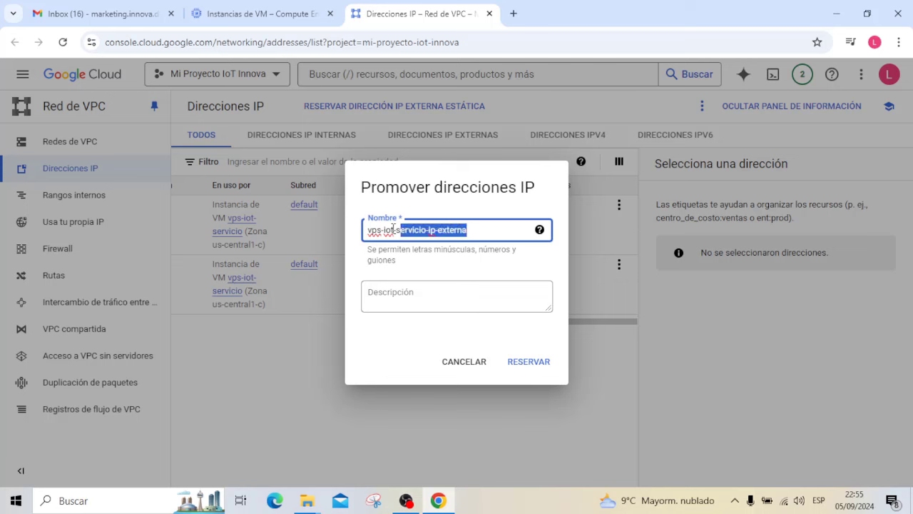
click(418, 303)
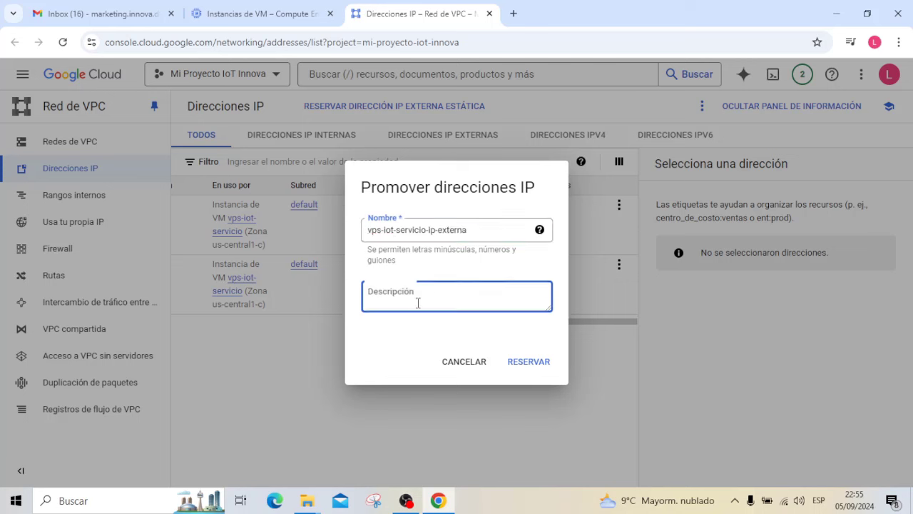
key(ctrl+v)
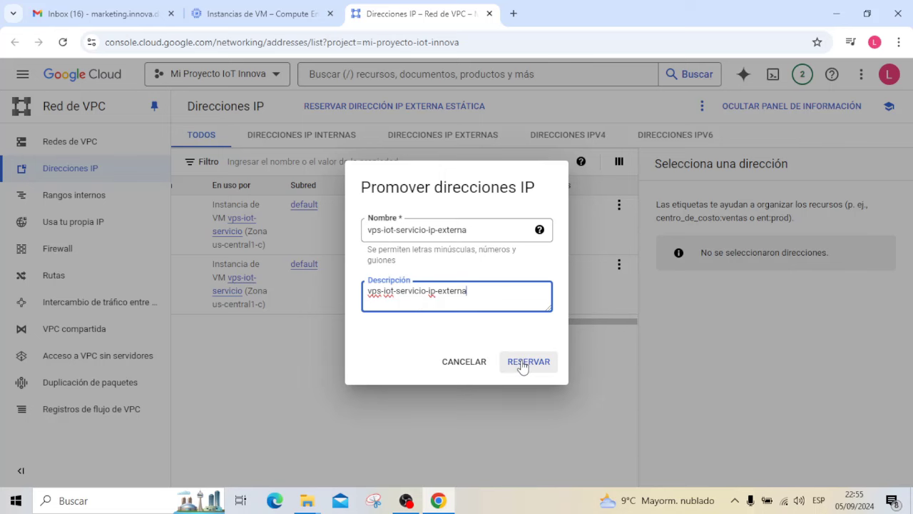
click(523, 364)
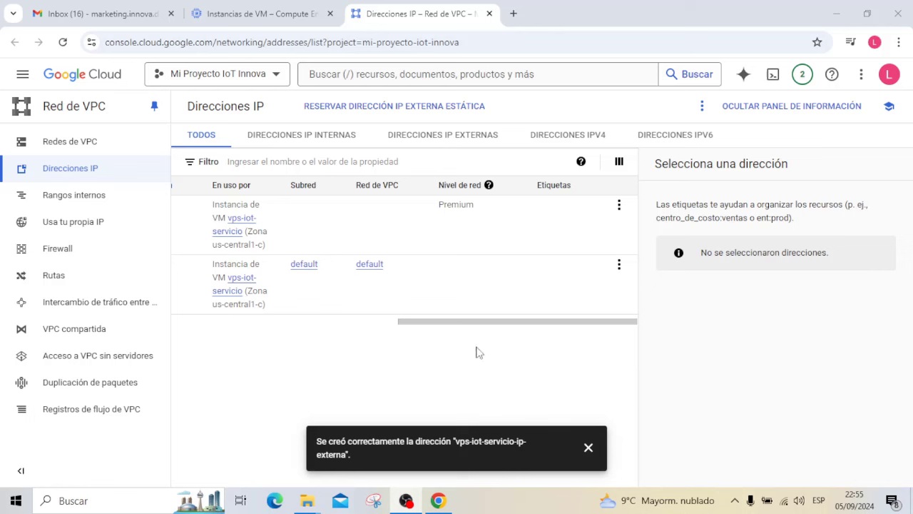
Check the new static entry in the IP addresses table, then return to VM instances
drag(491, 327, 216, 324)
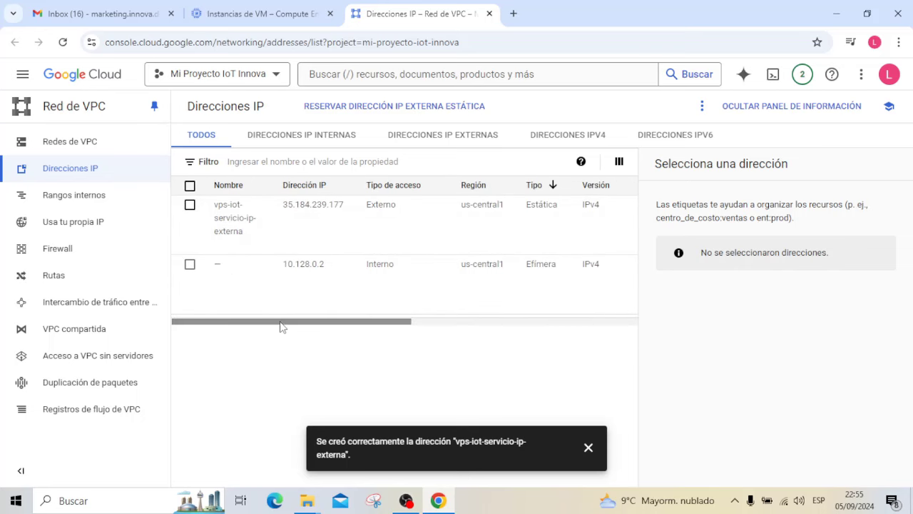
mouse_move(280, 327)
mouse_down()
mouse_move(558, 328)
mouse_move(318, 327)
mouse_up()
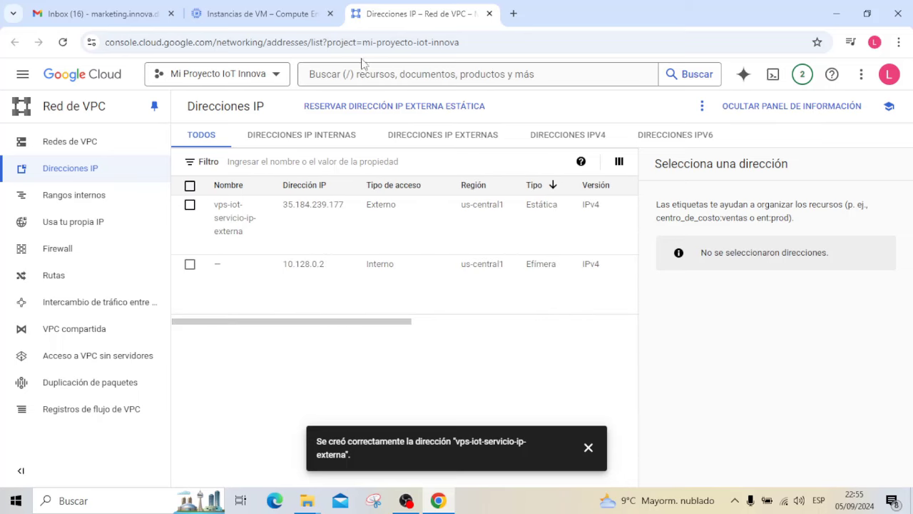
click(280, 22)
mouse_move(706, 247)
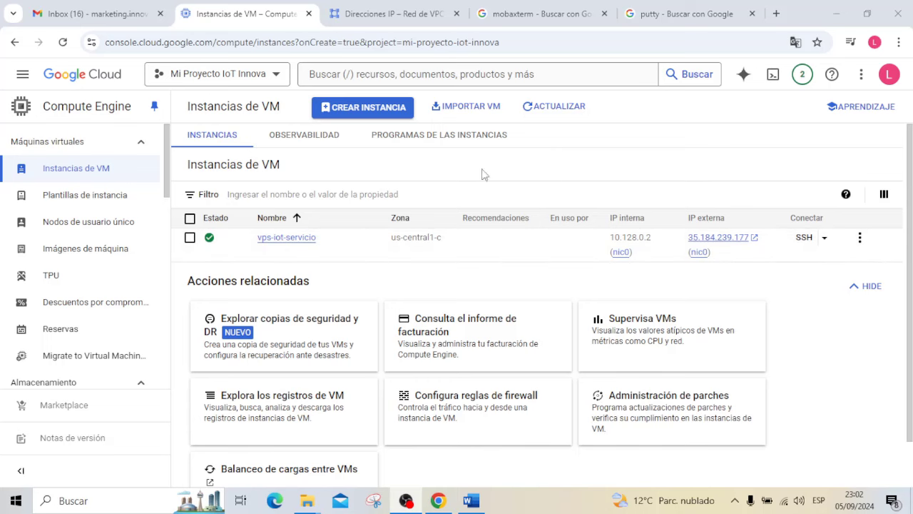
Open an authorized browser SSH session to vps-iot-servicio, then minimize its window
click(807, 240)
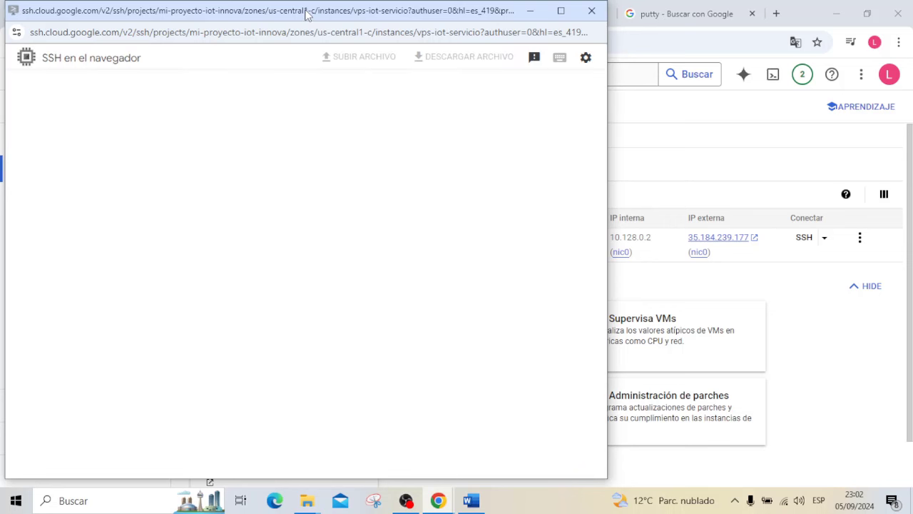
drag(301, 10, 314, 15)
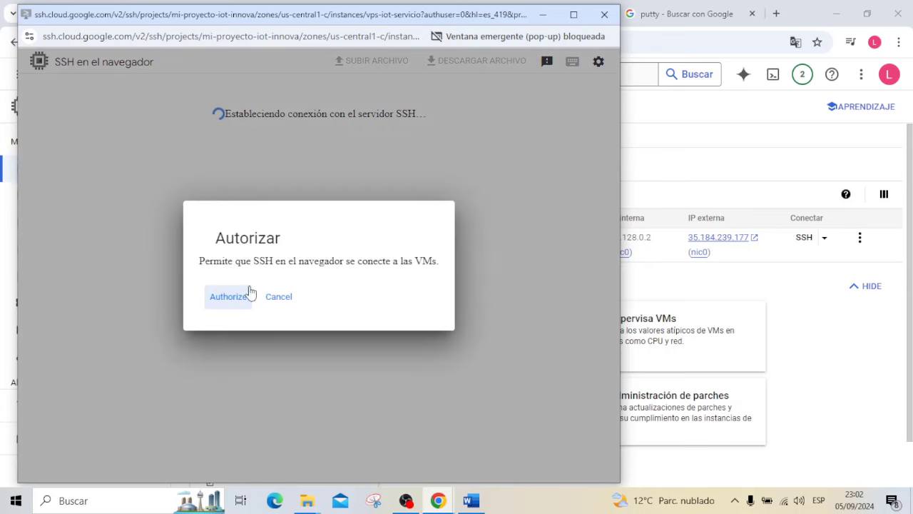
click(236, 301)
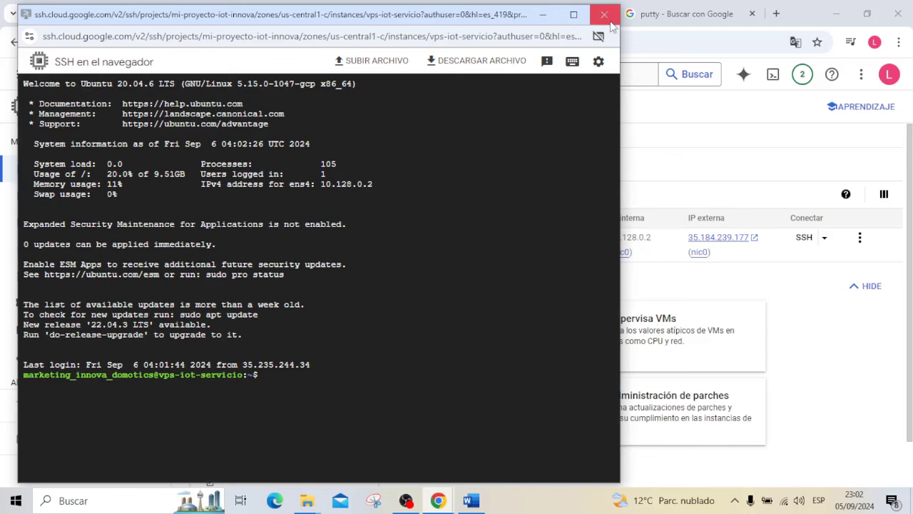
click(542, 14)
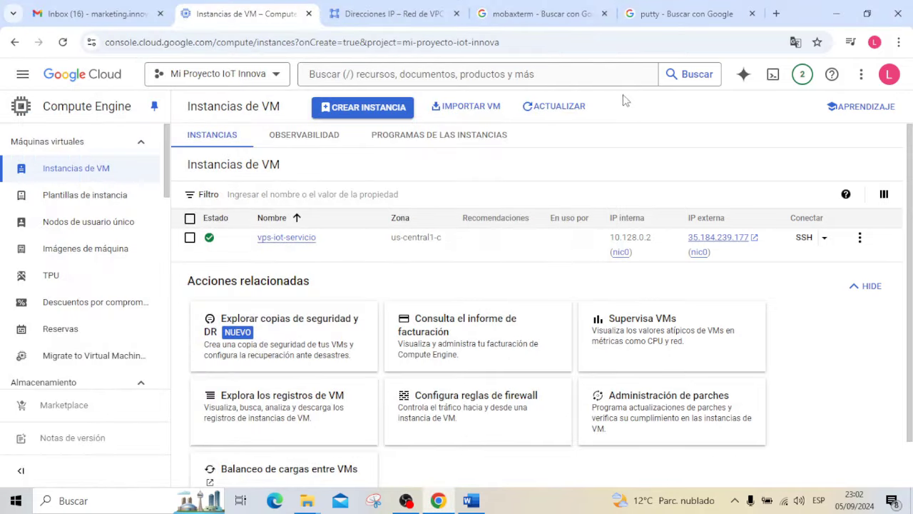
Check PuTTY results, reach the MobaXterm Home Edition download page, then minimize Chrome
click(661, 14)
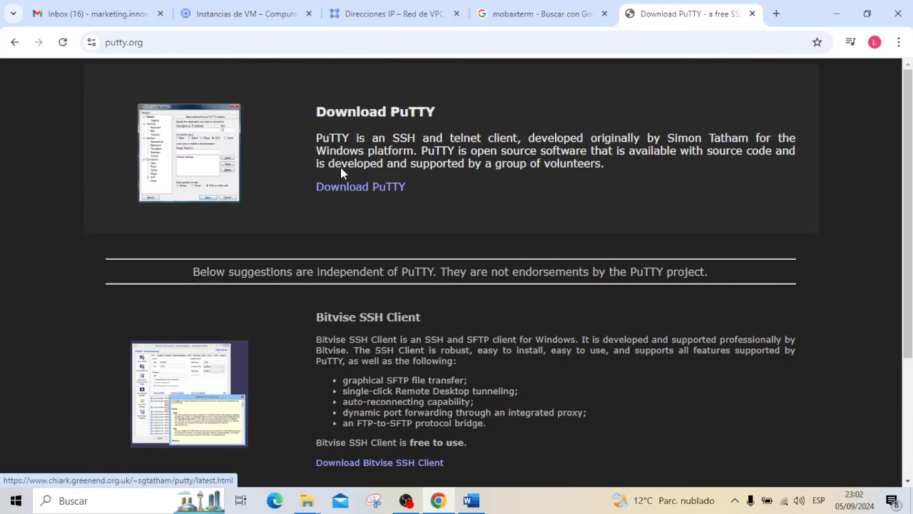
click(542, 14)
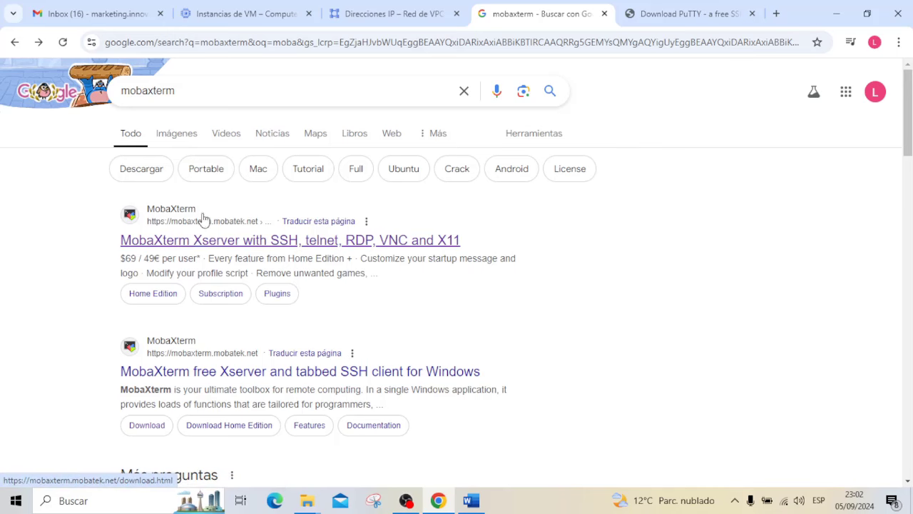
click(202, 240)
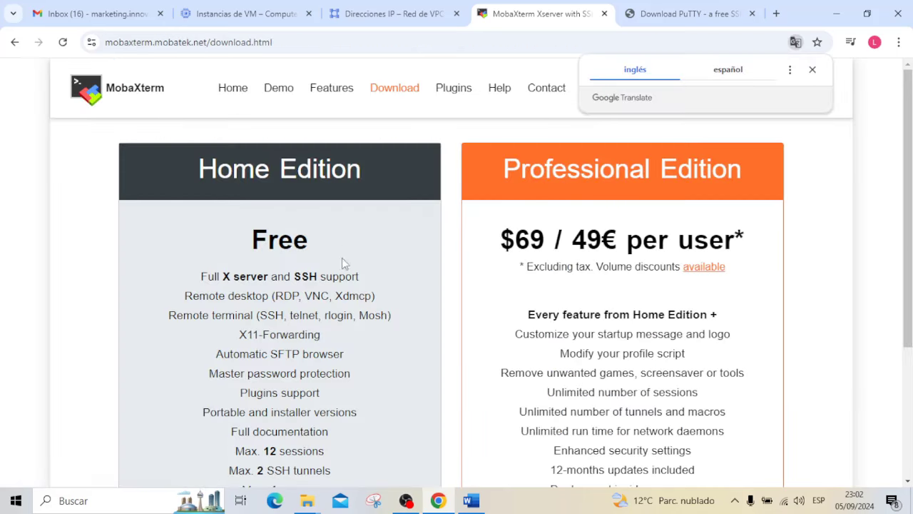
scroll(342, 258, down, 3)
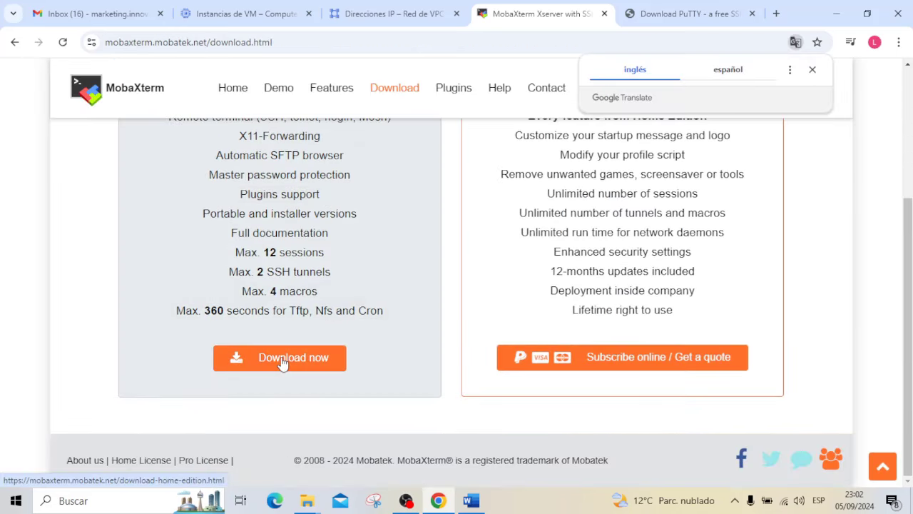
click(282, 361)
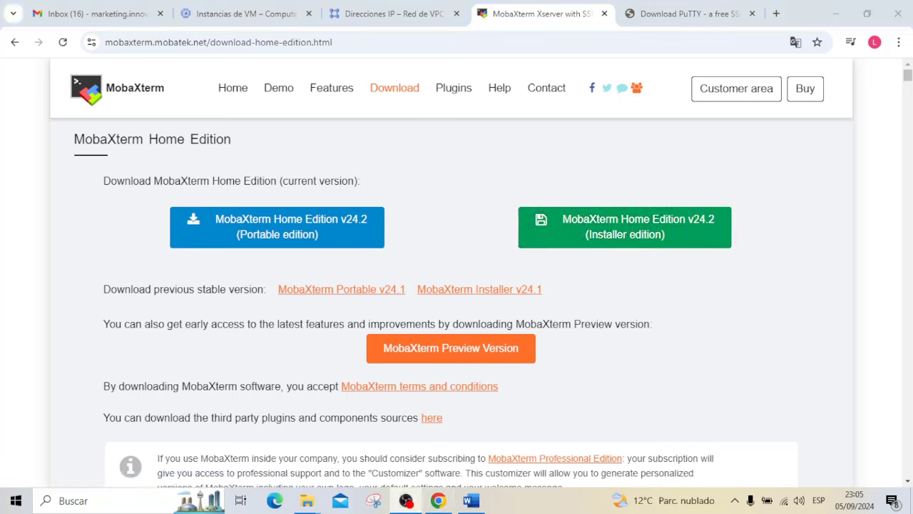
click(836, 21)
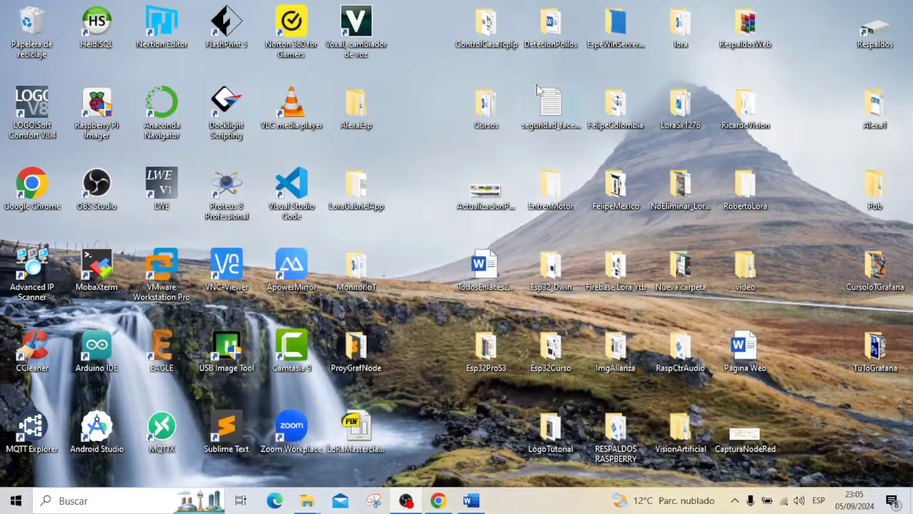
Create a desktop folder named CredencialesVPS and move it to the top icon row
right_click(416, 55)
mouse_move(482, 205)
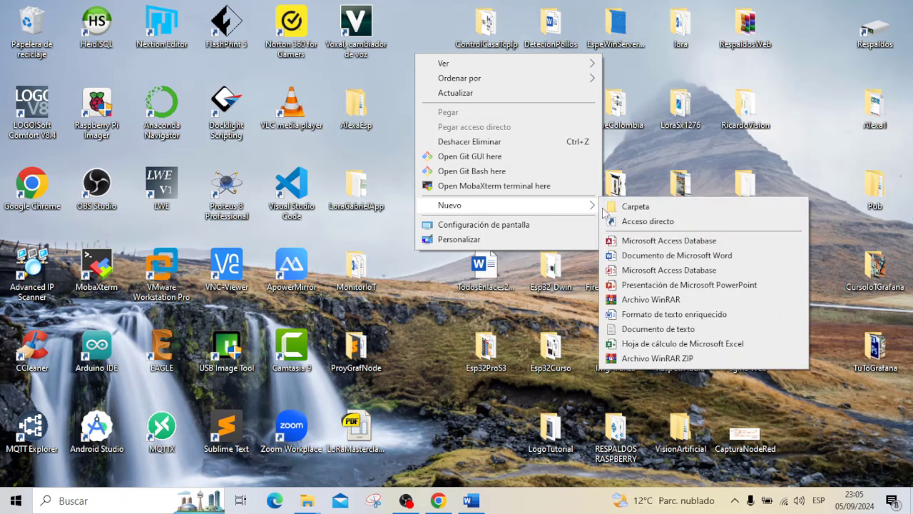
click(636, 209)
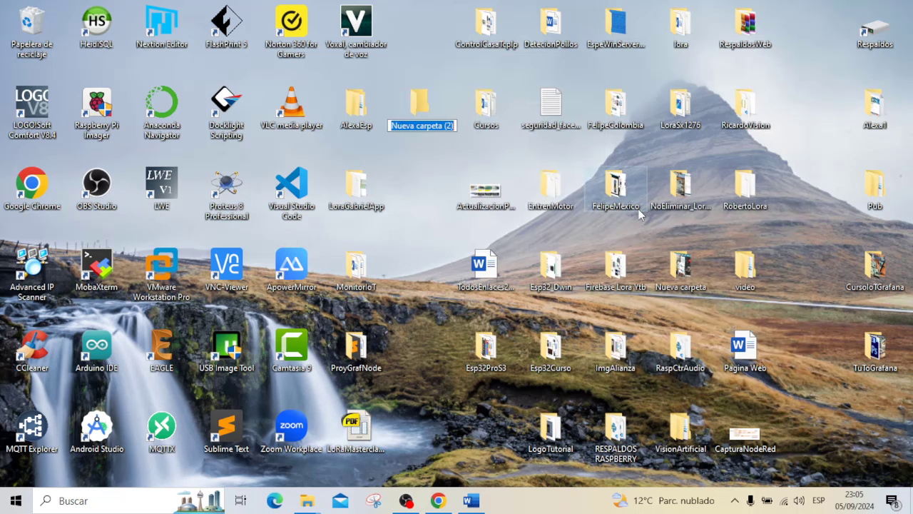
text(Credemcia;)
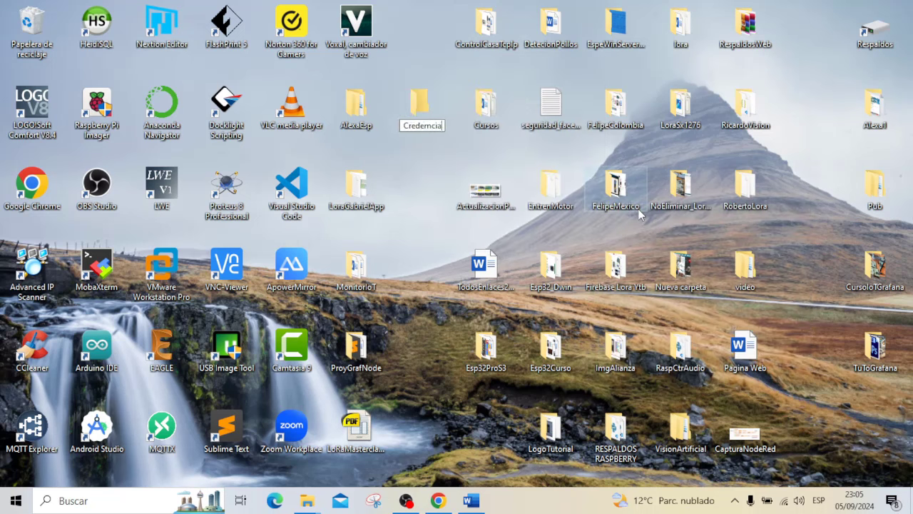
text(es)
key(BackSpace)
key(BackSpace)
key(BackSpace)
key(BackSpace)
key(BackSpace)
key(BackSpace)
key(BackSpace)
text(n)
text(ciales)
text(VPS)
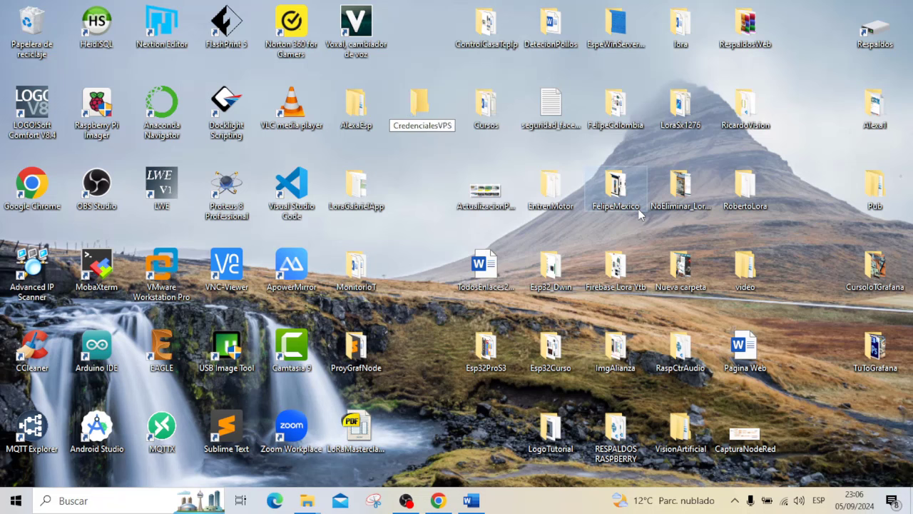
click(417, 132)
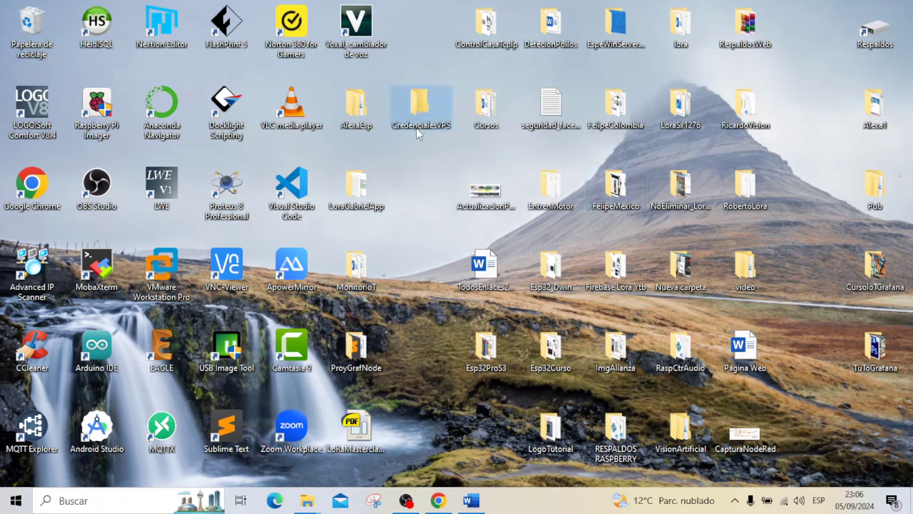
drag(417, 107, 421, 59)
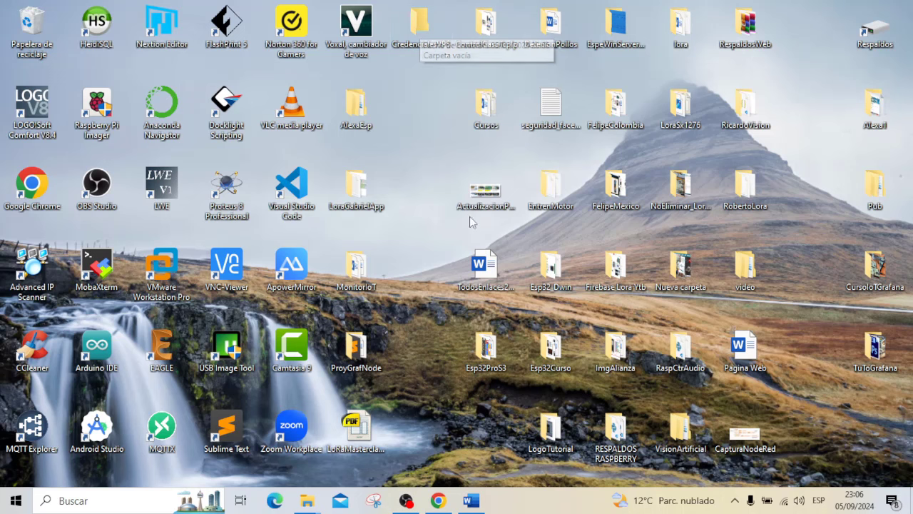
Launch PuTTYgen as administrator from Windows search
click(114, 508)
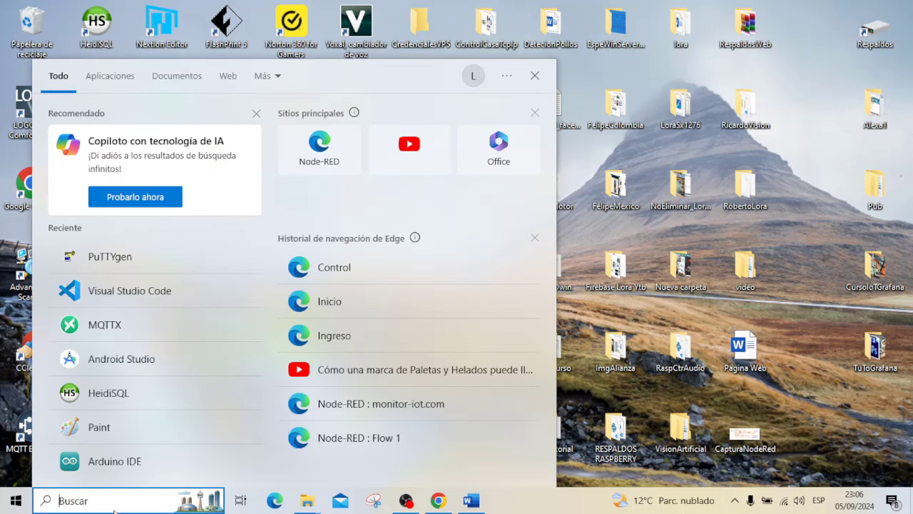
text(p)
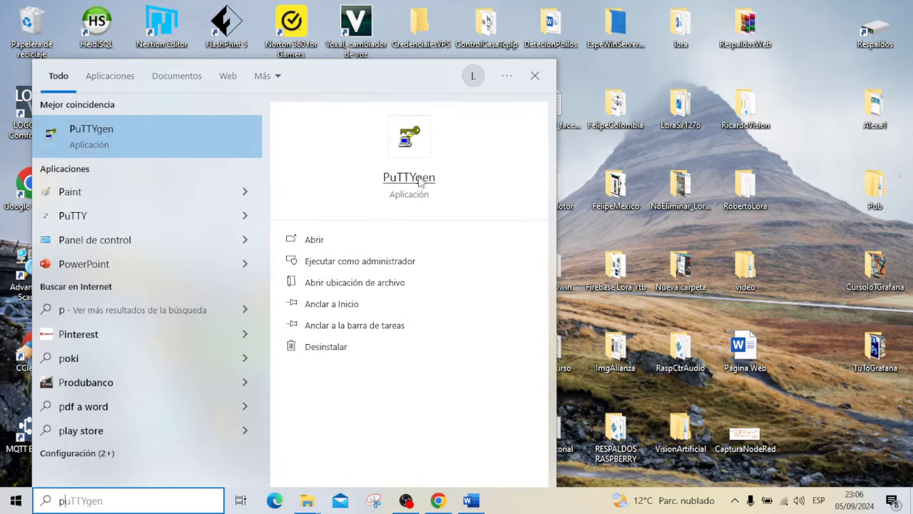
click(371, 267)
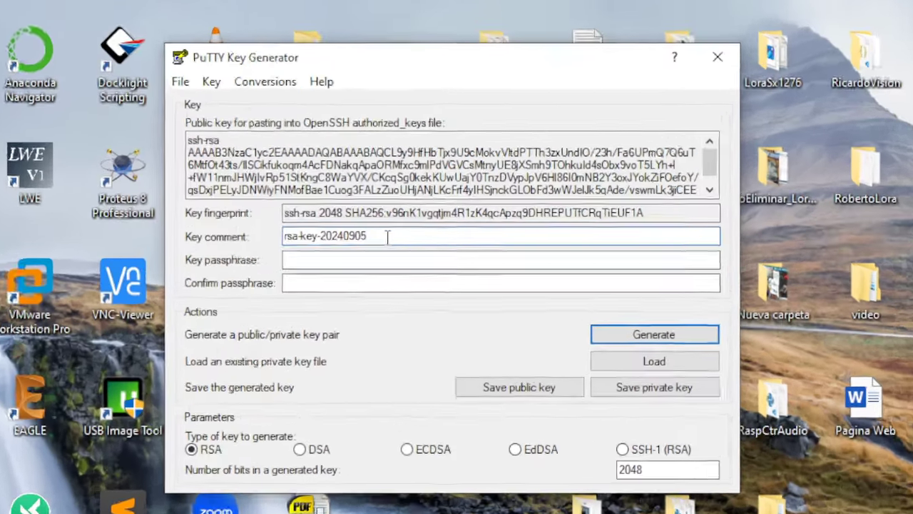
Set the 2048-bit RSA key's comment to user-iot and place the CredencialesVPS window alongside
drag(398, 232, 305, 233)
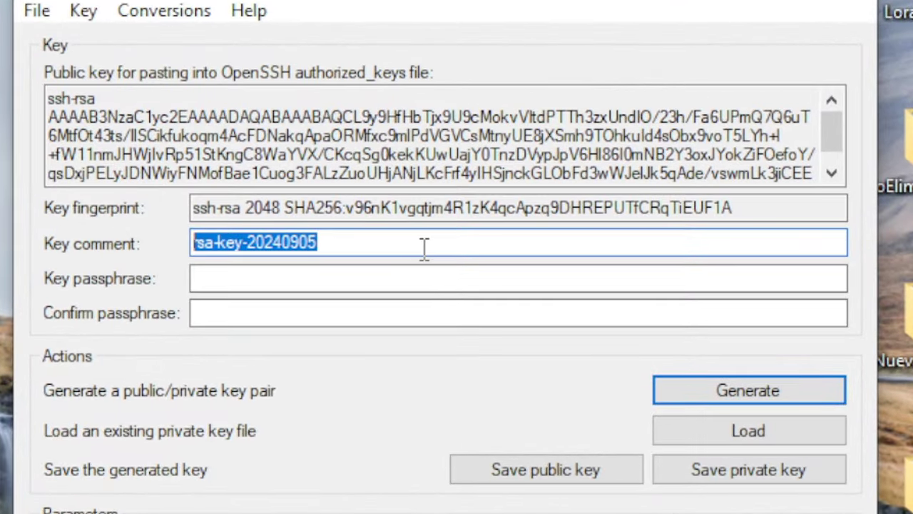
text(user-iot)
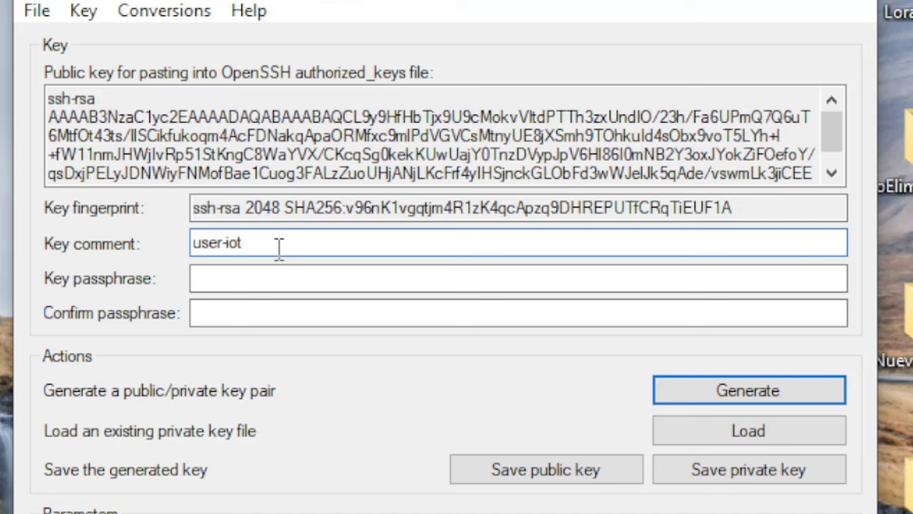
drag(279, 246, 214, 254)
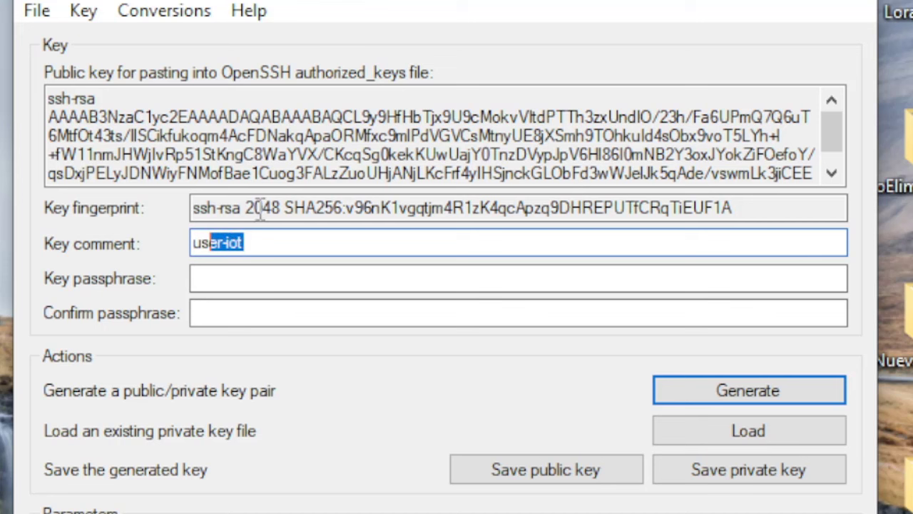
click(273, 244)
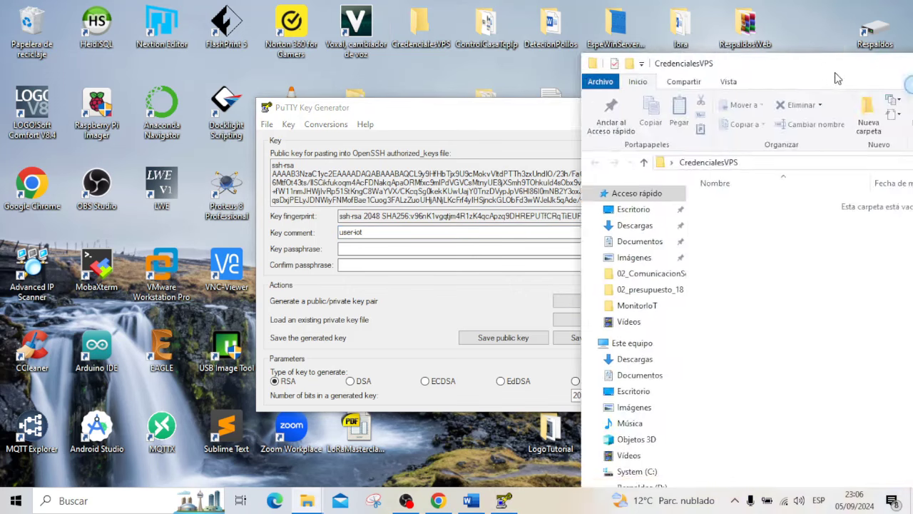
drag(714, 61, 314, 40)
Save the public key as user-iot-public in the CredencialesVPS folder
click(403, 139)
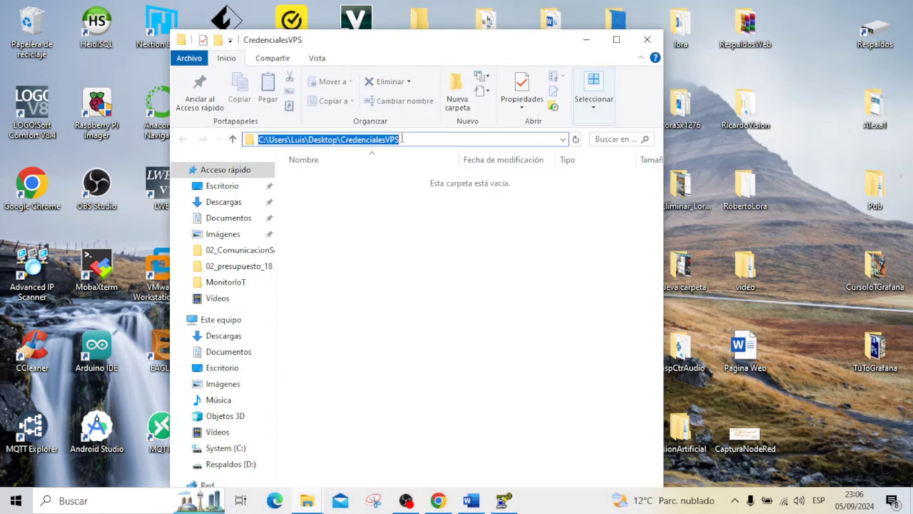
click(646, 40)
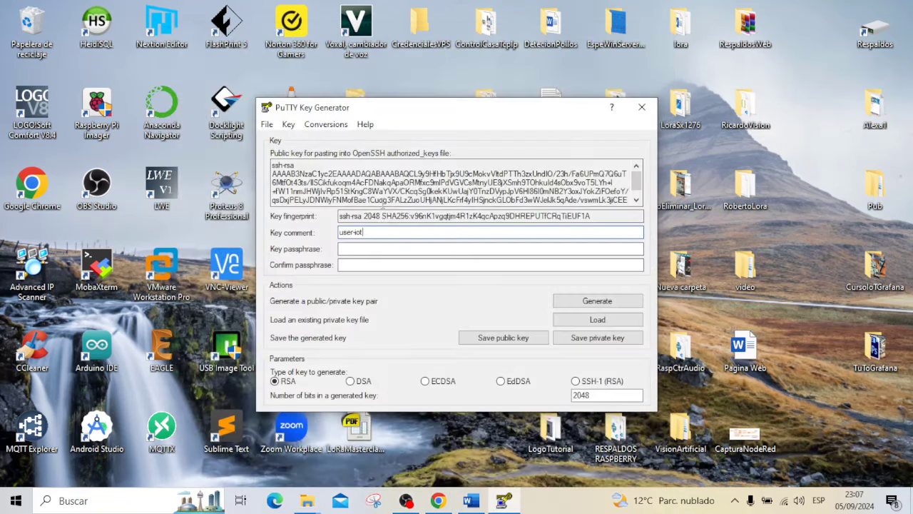
click(503, 338)
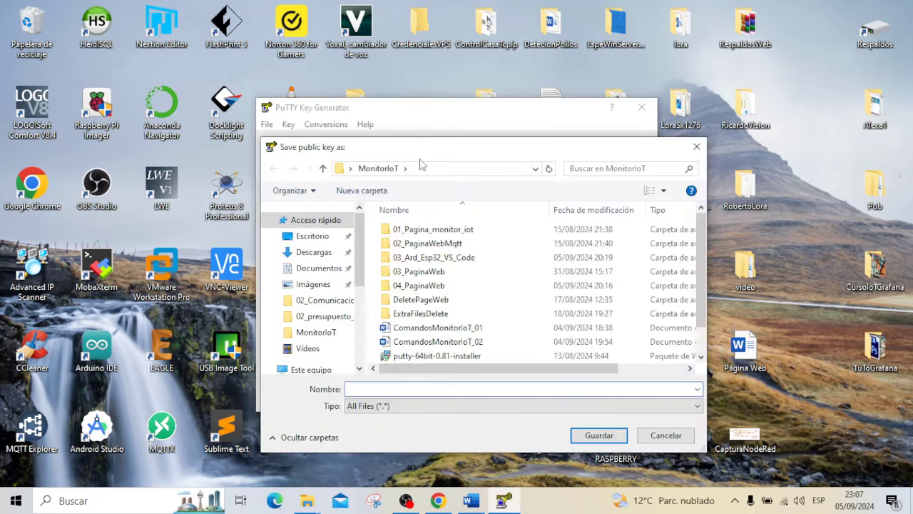
click(423, 168)
key(ctrl+v)
key(Return)
click(440, 390)
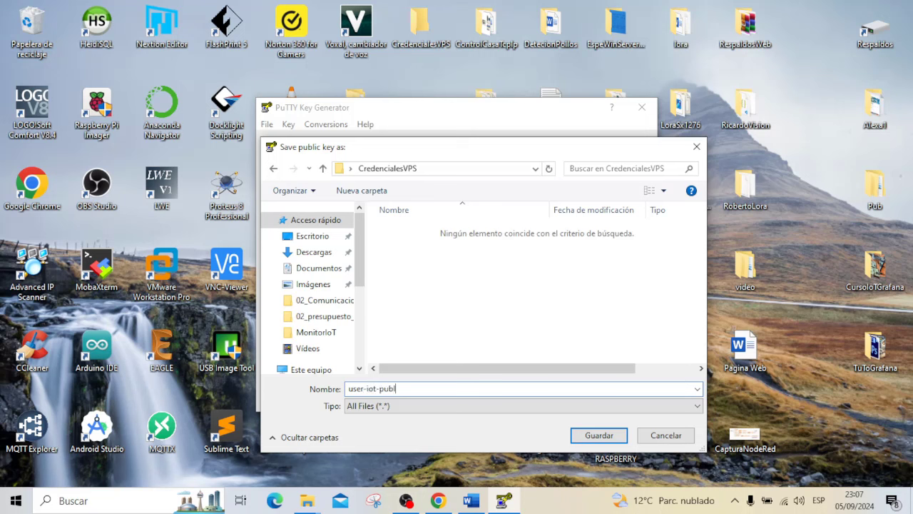
drag(473, 156, 750, 170)
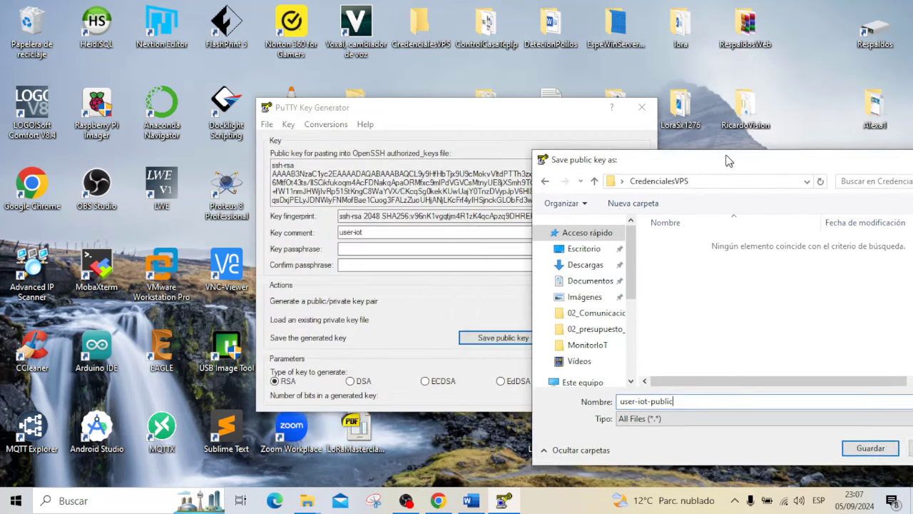
drag(750, 170, 525, 82)
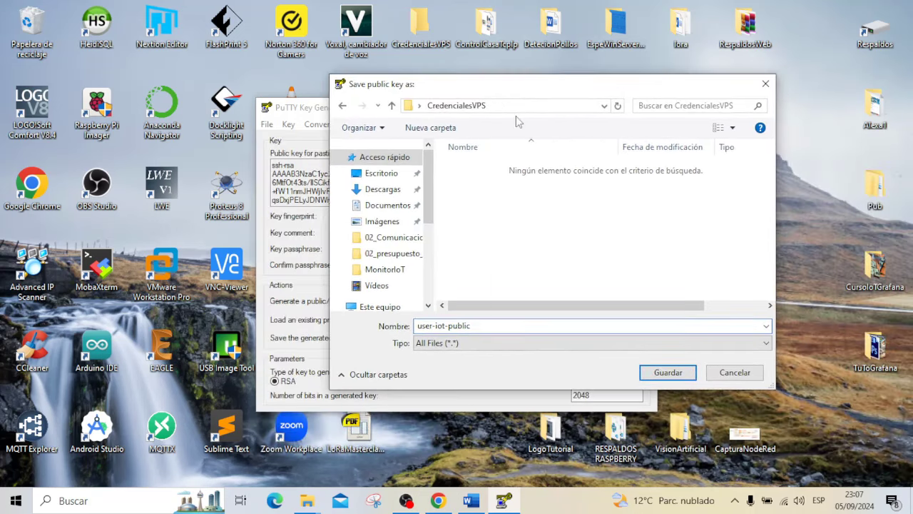
double_click(479, 326)
click(673, 374)
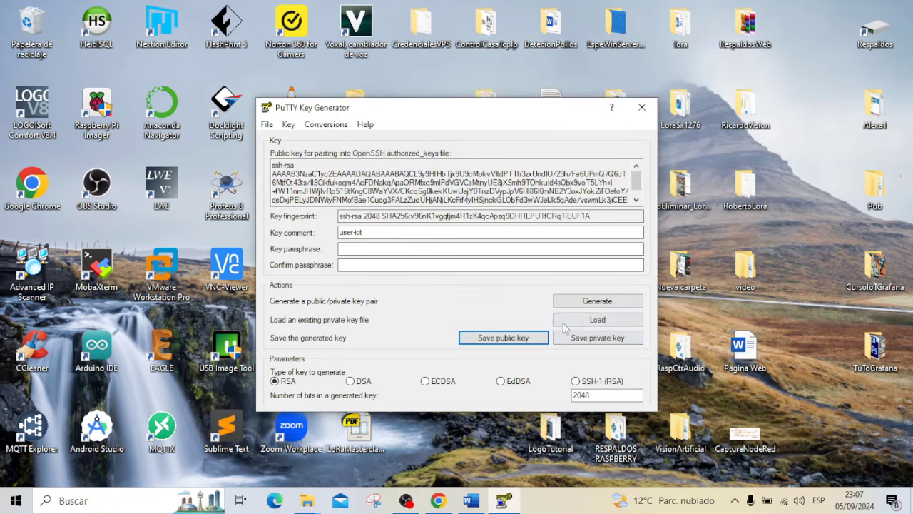
Save the private key without a passphrase as user-iot-private in CredencialesVPS
click(598, 340)
click(467, 294)
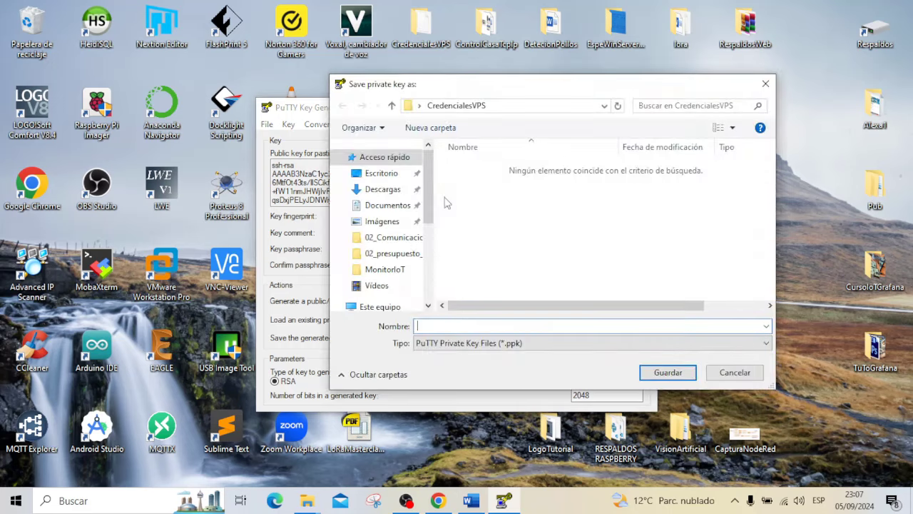
text(u)
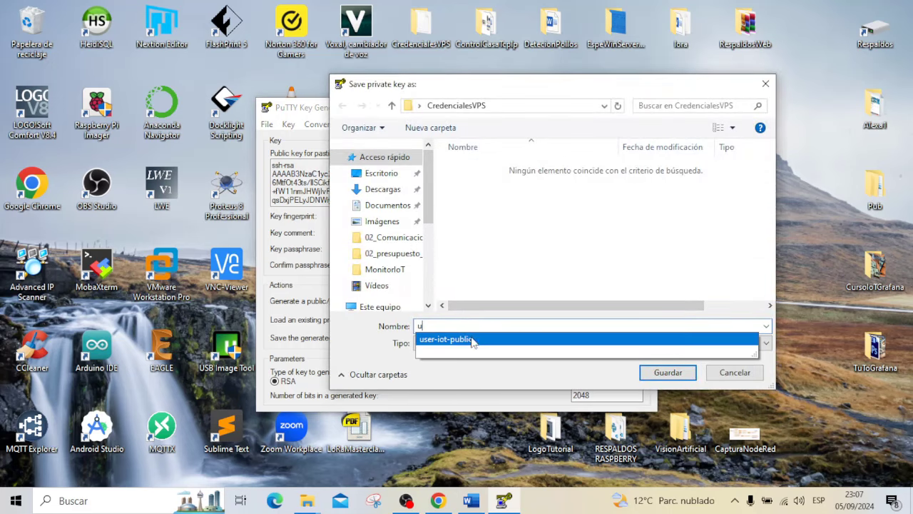
click(470, 341)
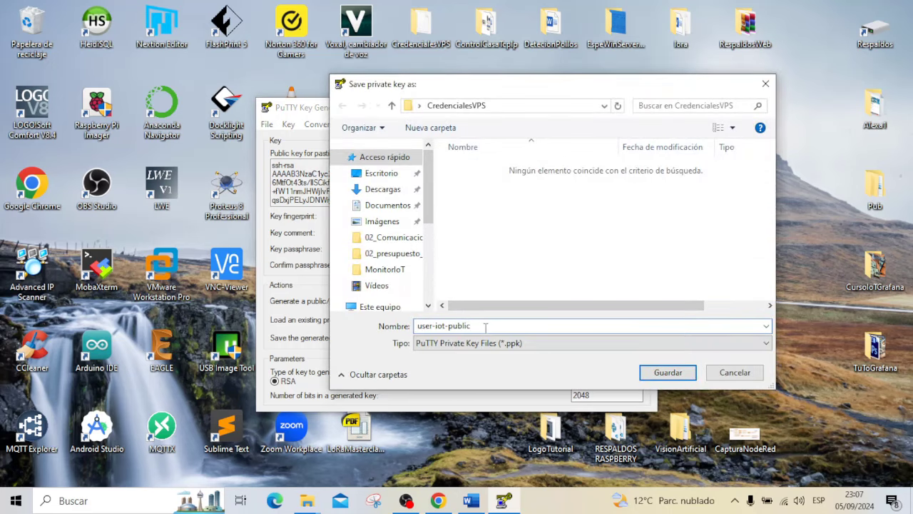
key(BackSpace)
key(BackSpace)
text(rivate)
click(668, 372)
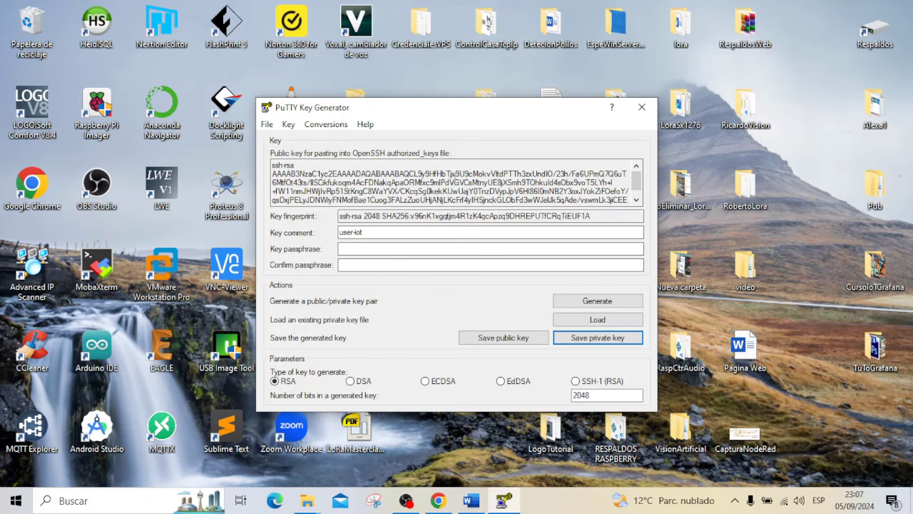
Select and copy the entire PuTTYgen public key text ending in user-iot
click(273, 165)
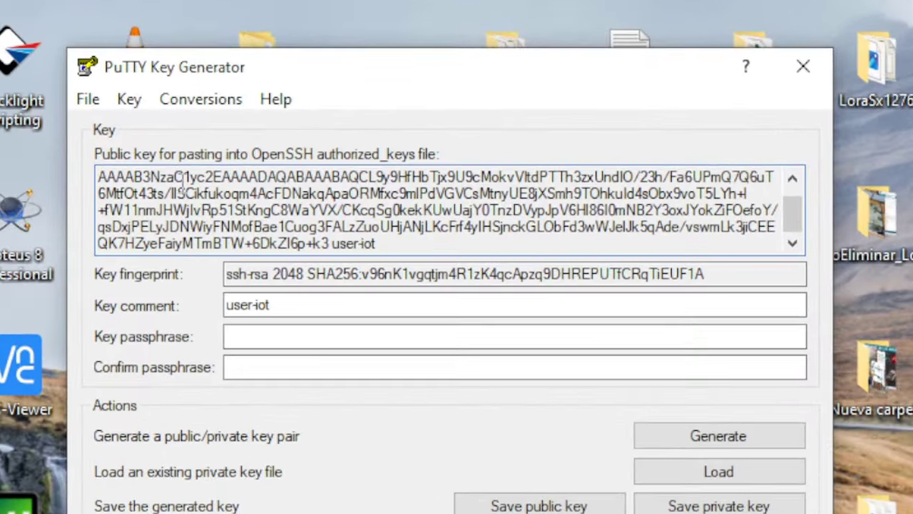
drag(272, 165, 408, 207)
drag(359, 258, 399, 258)
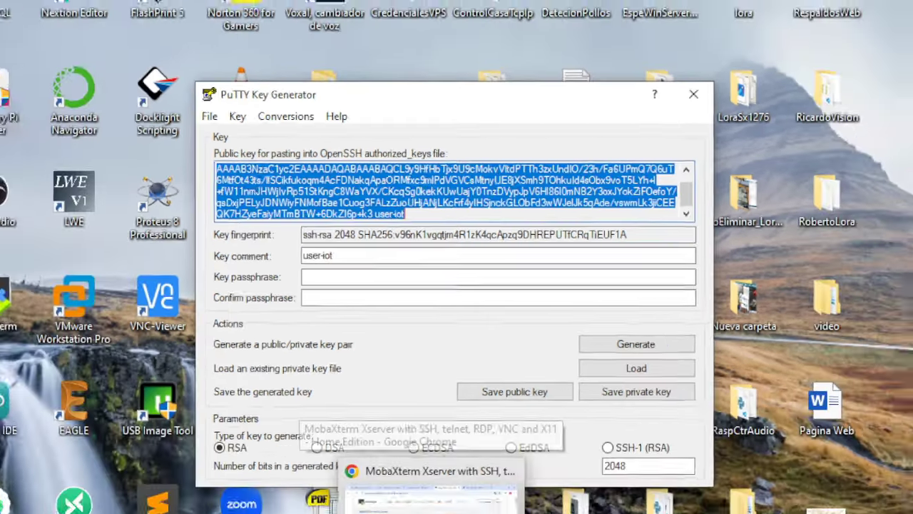
click(357, 399)
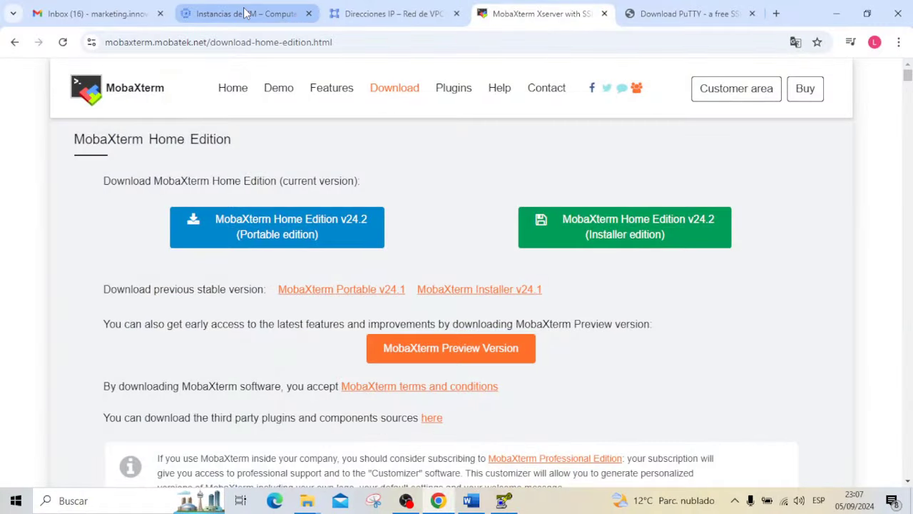
Open vps-iot-servicio from VM instances in edit mode, down to the SSH keys section
click(268, 16)
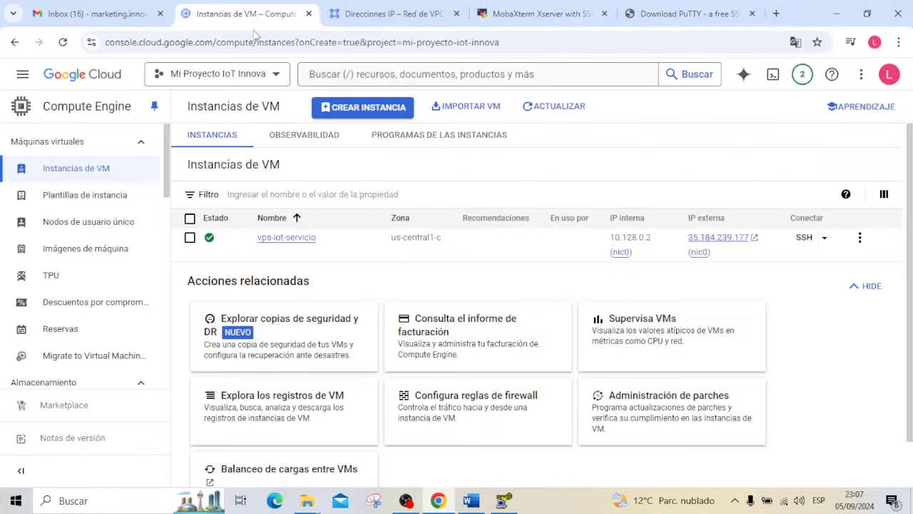
click(287, 240)
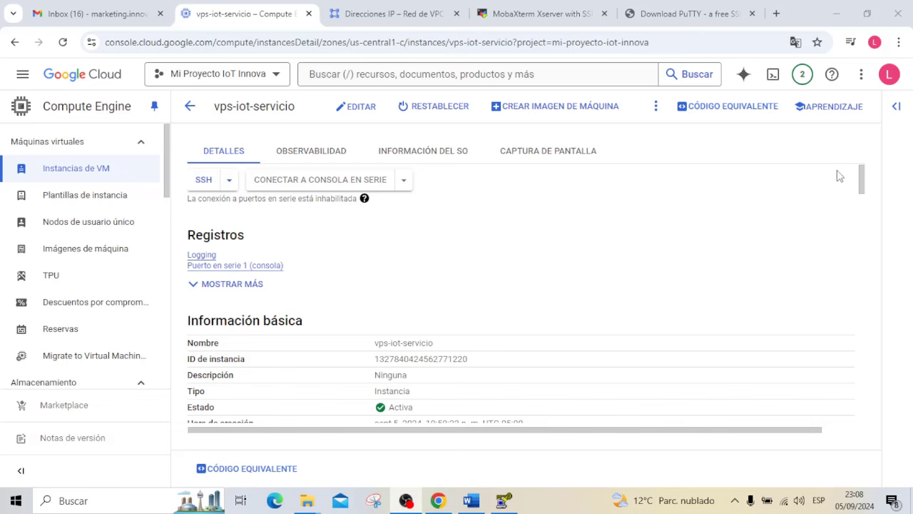
click(359, 110)
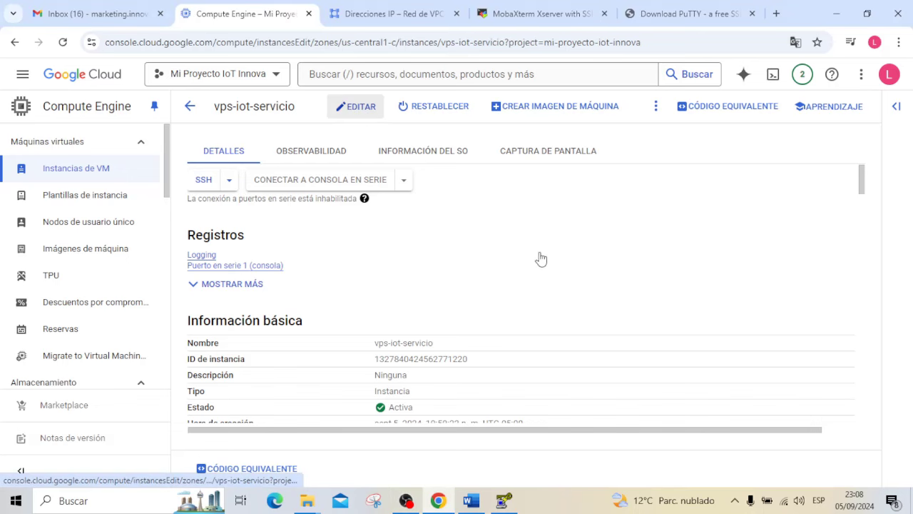
scroll(499, 240, down, 2)
scroll(475, 254, down, 3)
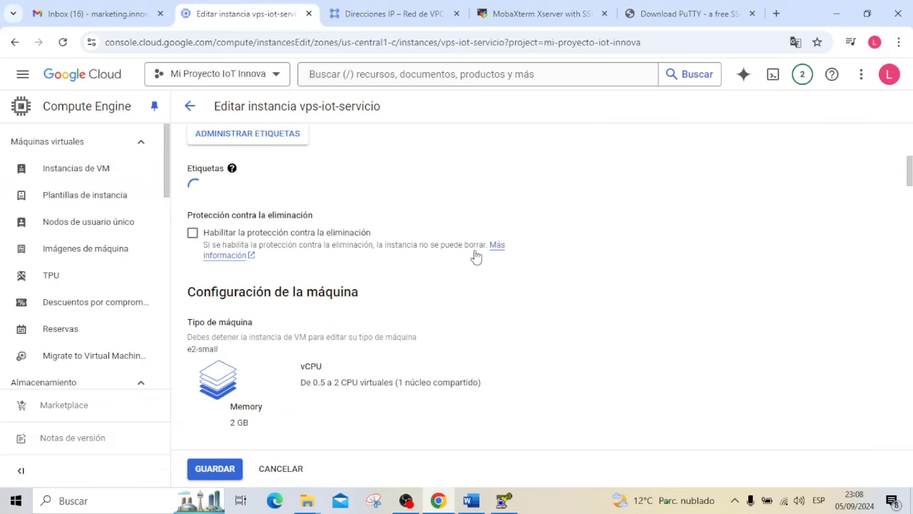
scroll(465, 257, down, 2)
scroll(465, 258, down, 4)
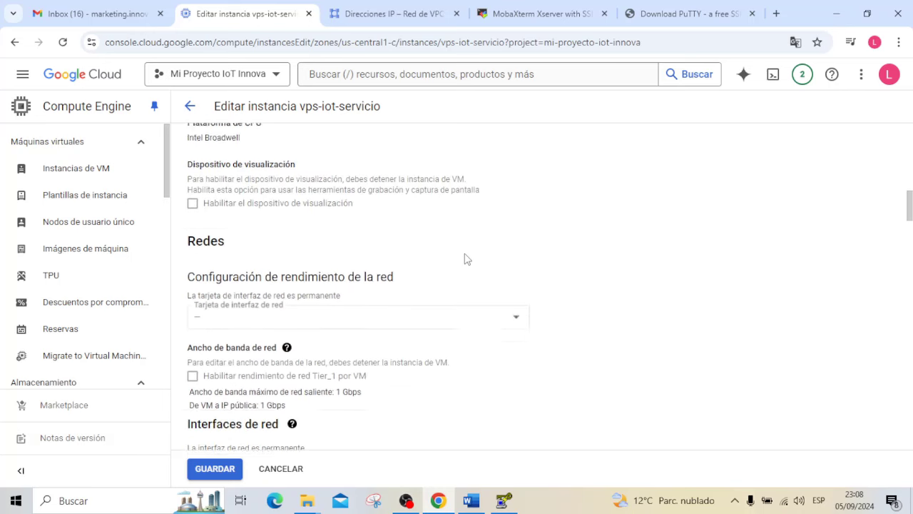
scroll(464, 258, down, 2)
scroll(464, 257, down, 2)
scroll(465, 257, down, 3)
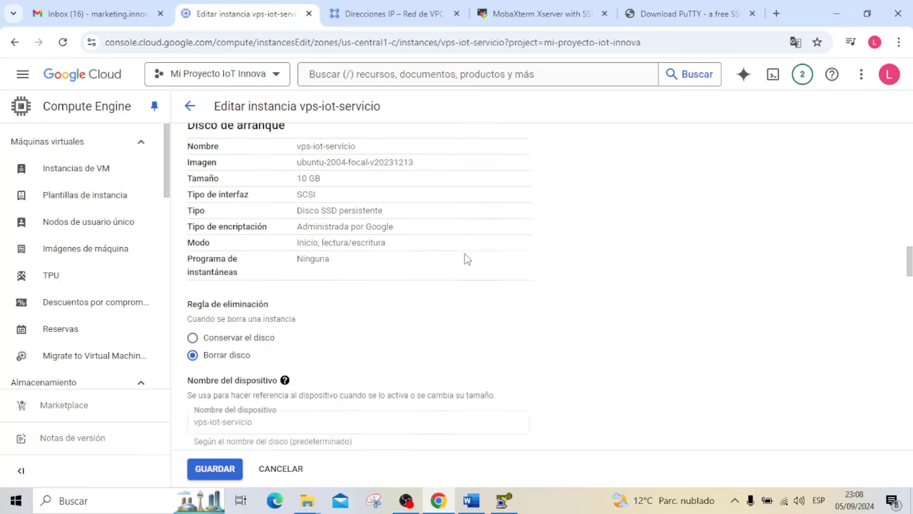
scroll(464, 258, down, 2)
scroll(464, 258, down, 3)
scroll(464, 257, down, 3)
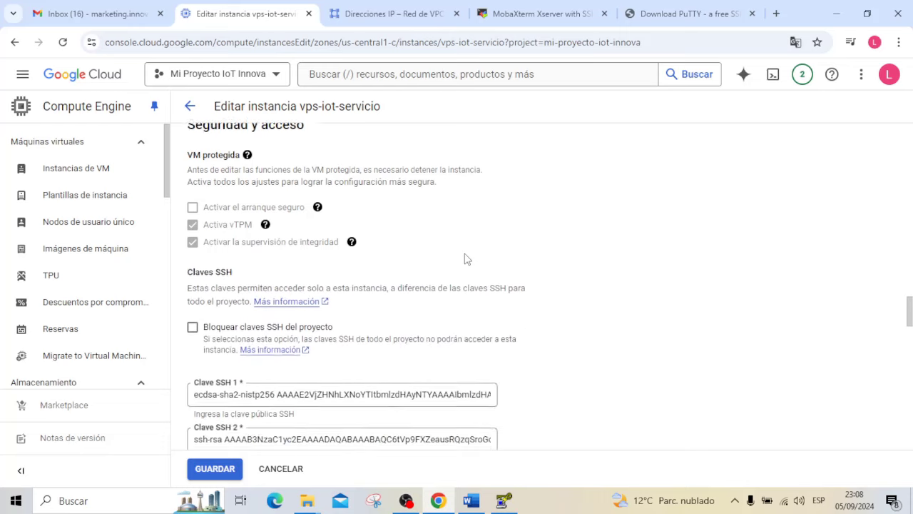
scroll(465, 258, down, 1)
scroll(464, 258, down, 1)
scroll(349, 252, down, 1)
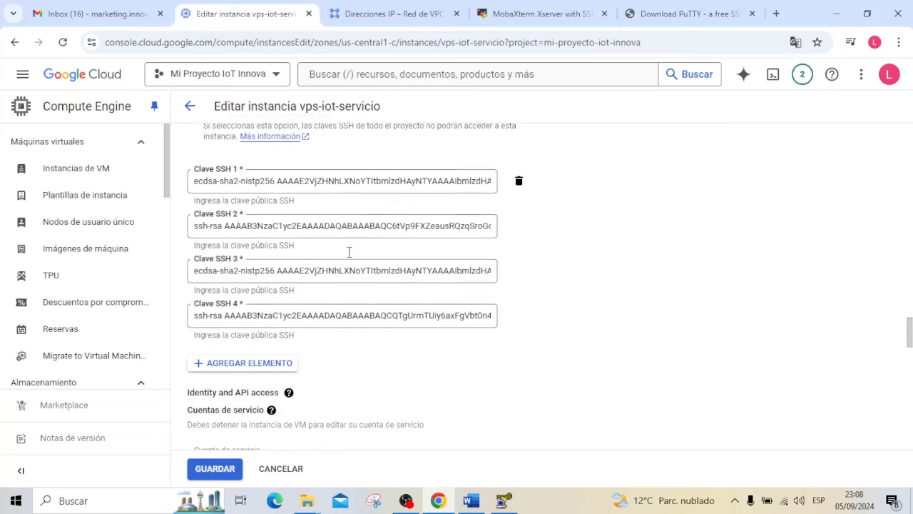
scroll(311, 307, down, 1)
Paste the user-iot public key into a new fifth SSH key slot and save the instance
click(248, 301)
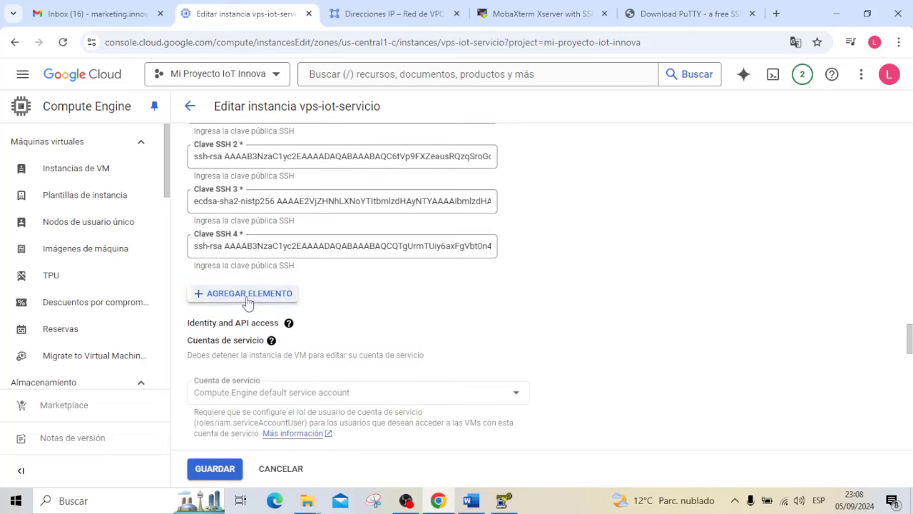
key(ctrl+v)
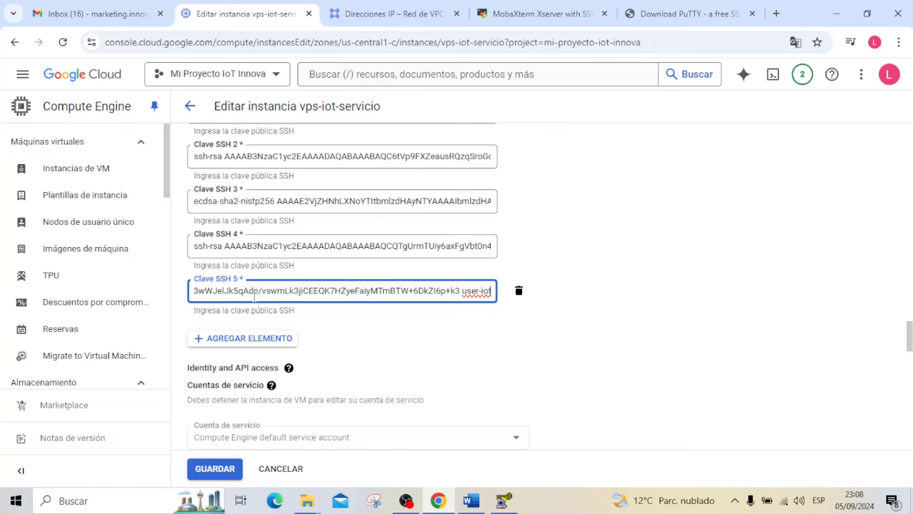
click(504, 500)
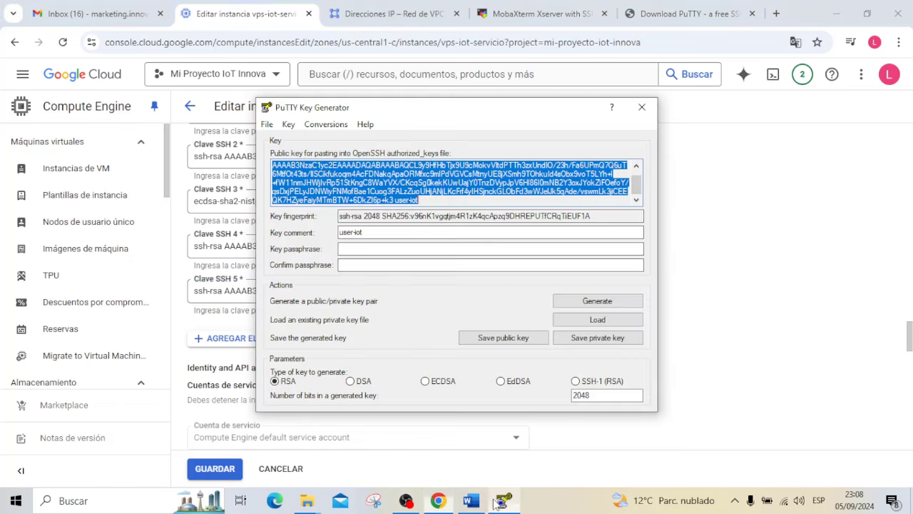
click(750, 224)
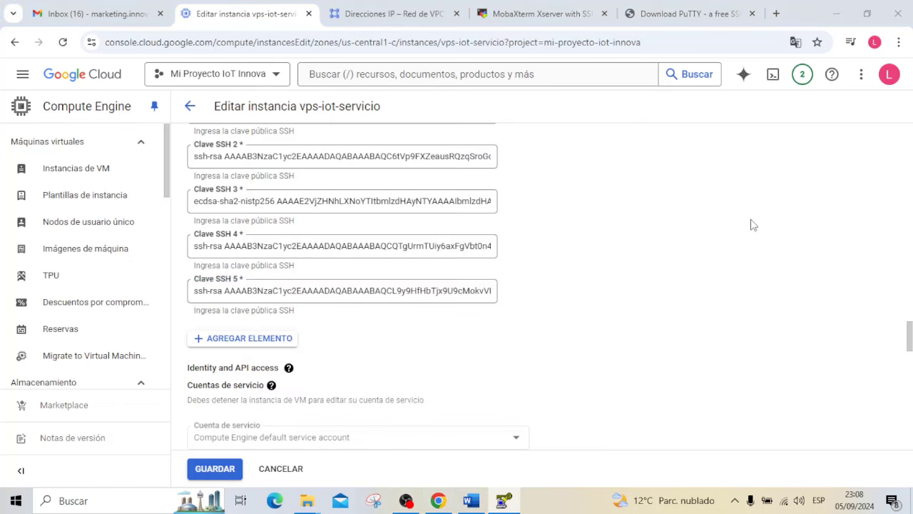
click(222, 471)
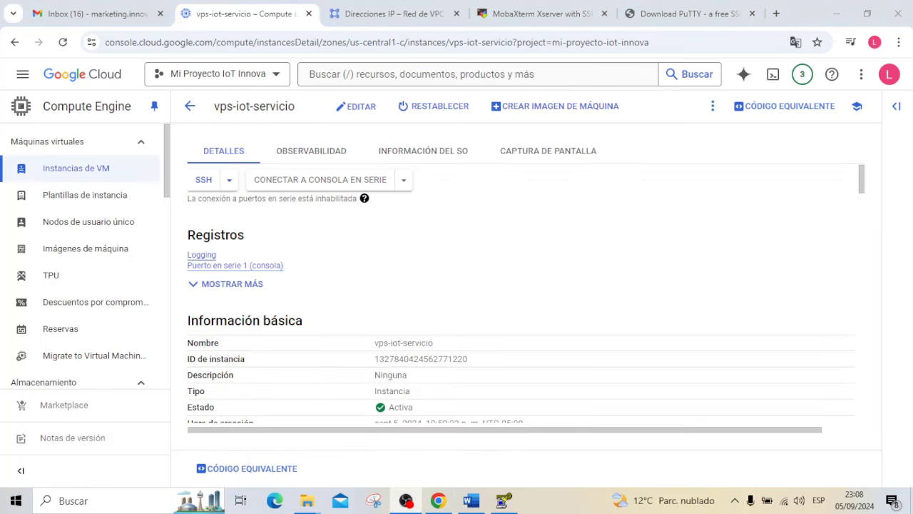
Confirm the instance's fifth SSH key is an ssh-rsa entry for user-iot
scroll(464, 279, down, 3)
scroll(464, 279, down, 3)
scroll(466, 281, down, 3)
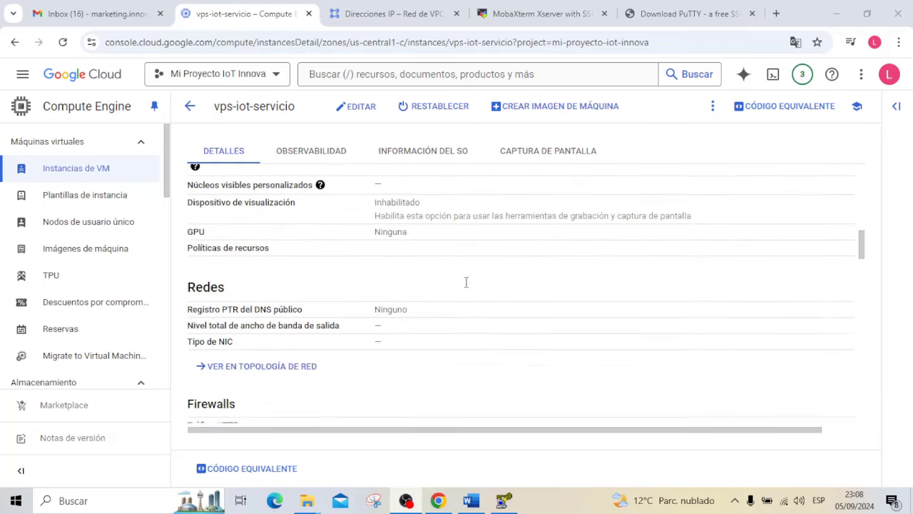
scroll(466, 281, down, 3)
scroll(466, 281, down, 1)
scroll(466, 282, down, 2)
scroll(466, 282, down, 3)
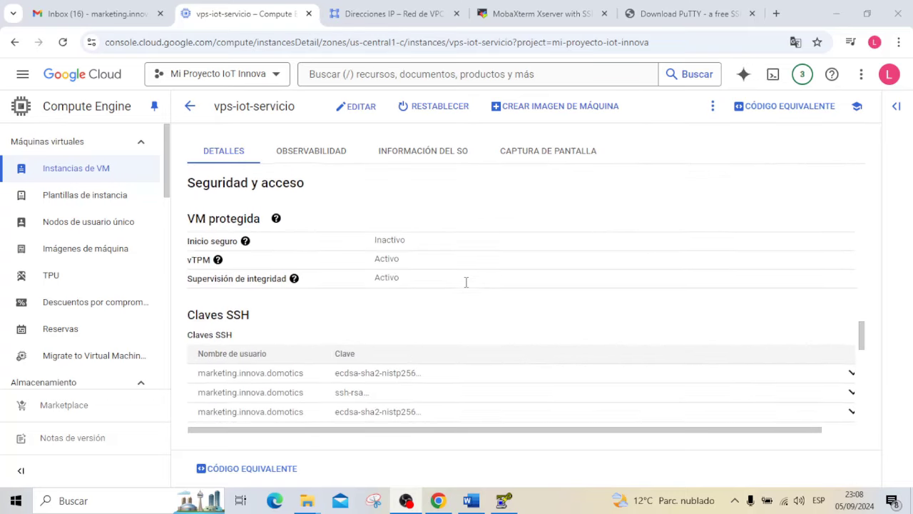
scroll(466, 282, down, 2)
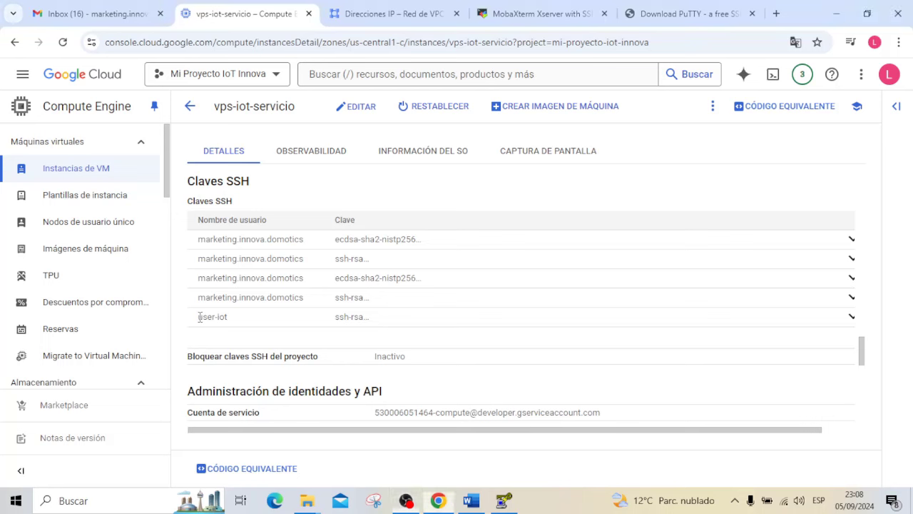
drag(199, 317, 229, 321)
click(255, 319)
Launch MobaXterm via Windows search, maximize it, and start a new SSH session
click(85, 507)
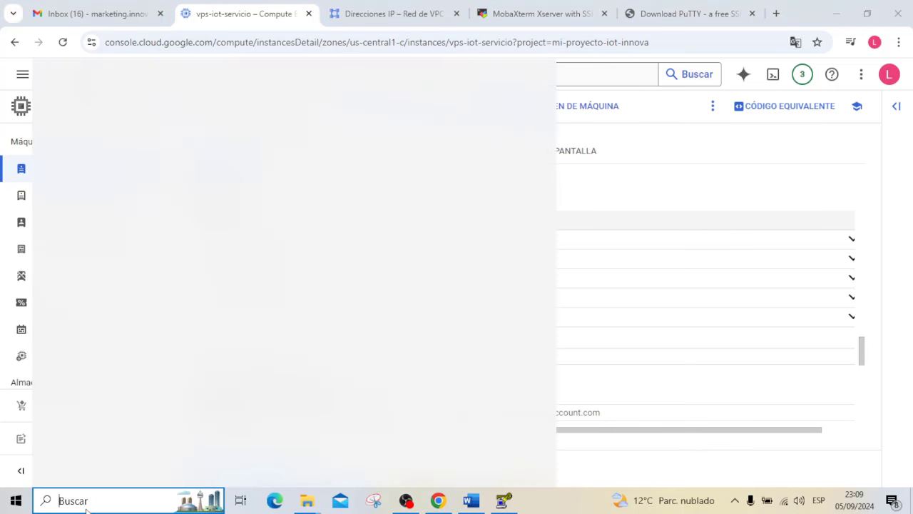
text(moba)
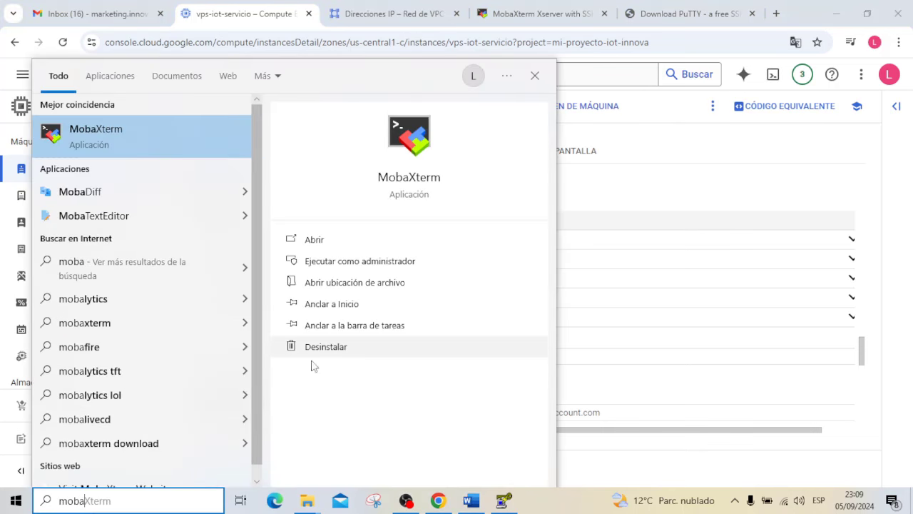
key(Return)
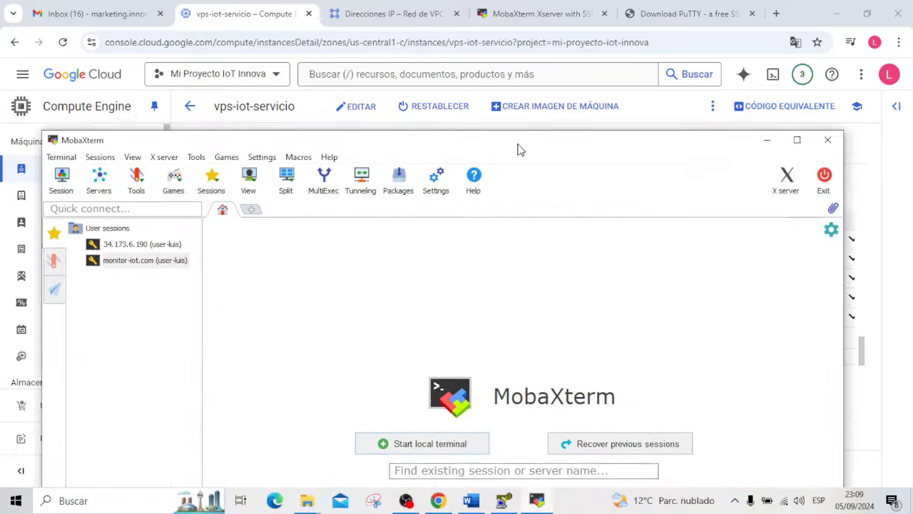
click(759, 74)
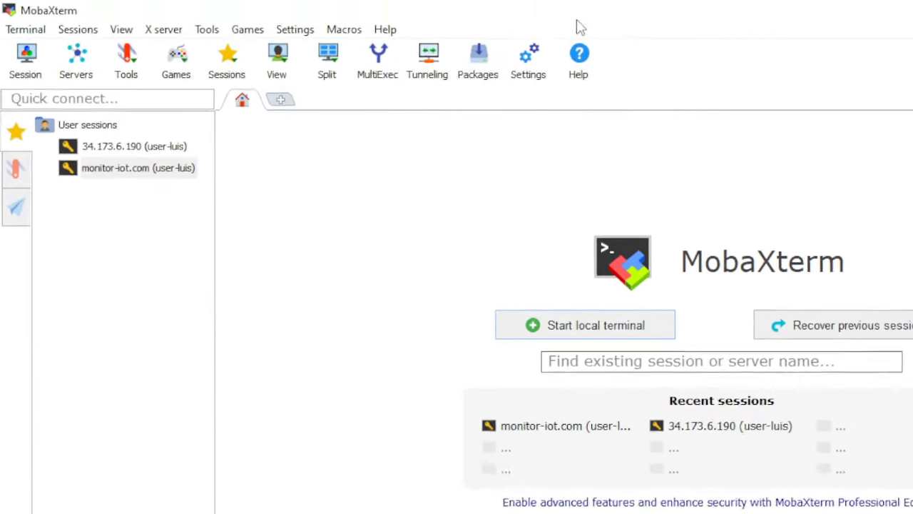
click(86, 33)
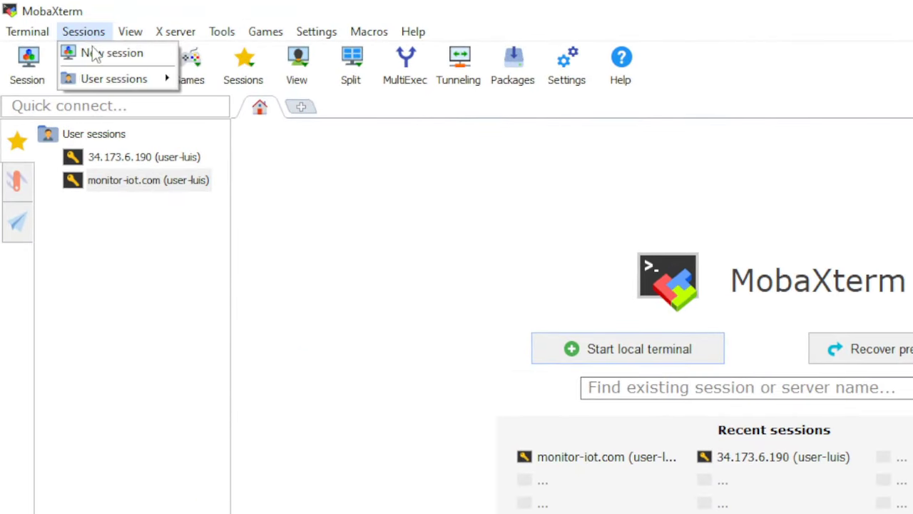
click(101, 54)
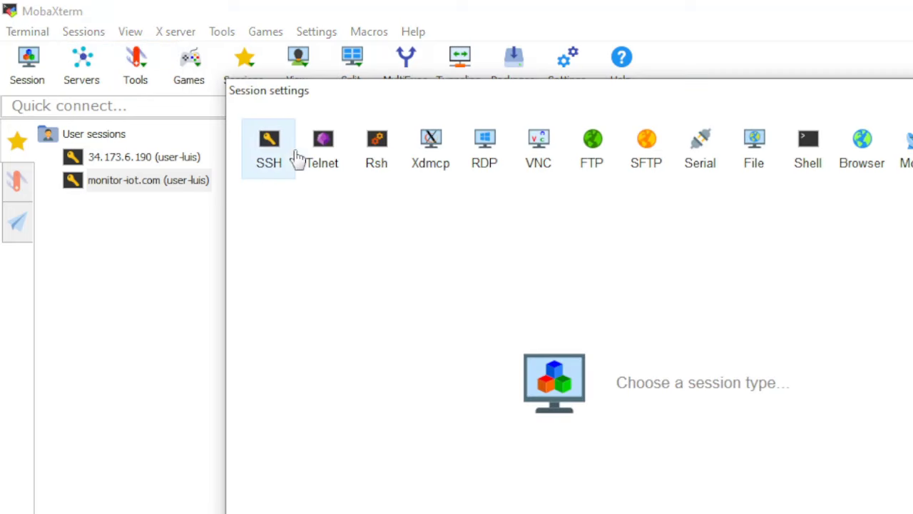
click(270, 154)
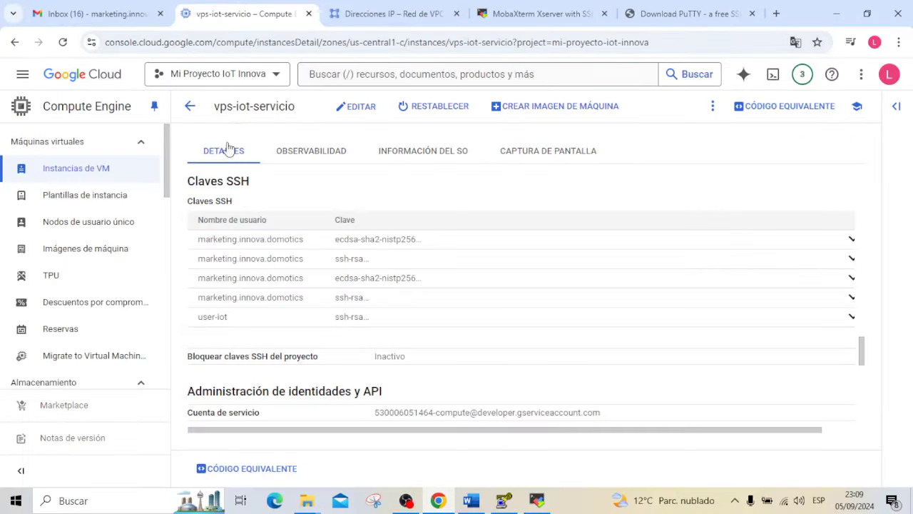
Copy vps-iot-servicio's external IP 35.184.239.177 from the VM instances list
click(74, 173)
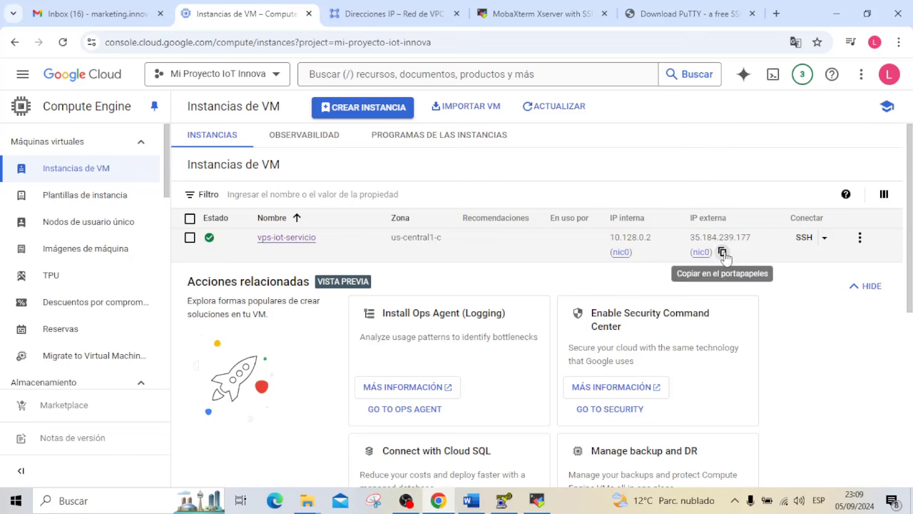
click(722, 251)
Set the SSH remote host to 35.184.239.177 and the username to user-iot
click(537, 501)
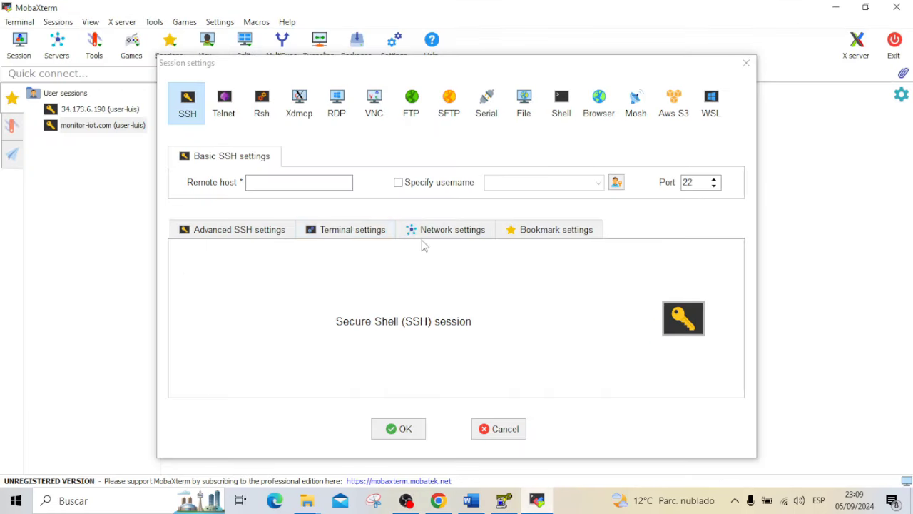
click(302, 183)
key(ctrl+v)
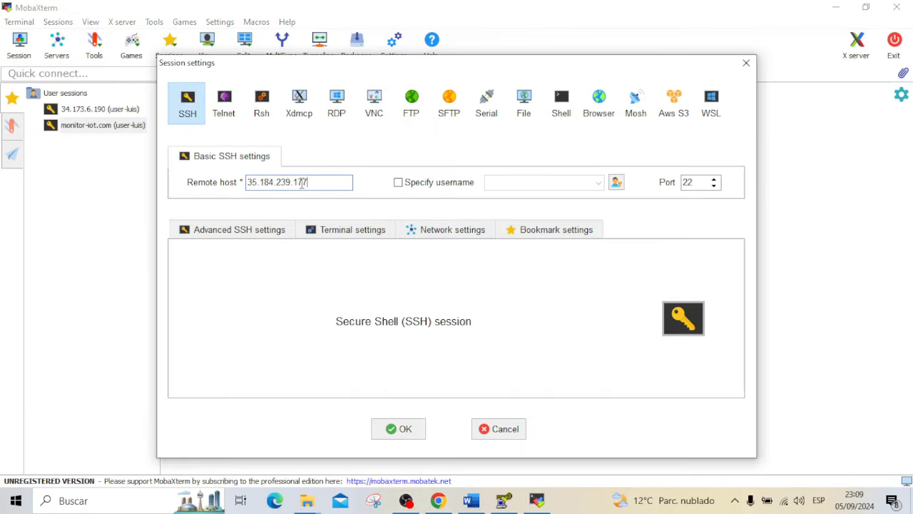
click(399, 184)
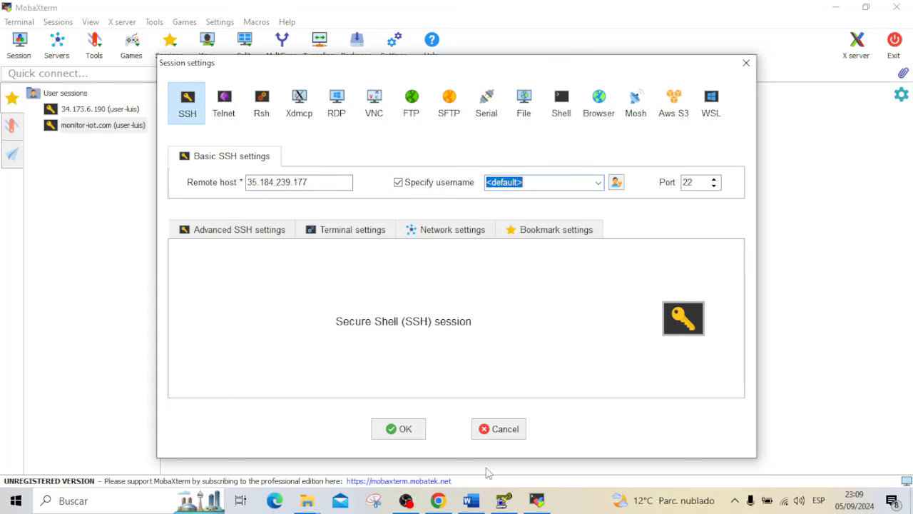
click(504, 503)
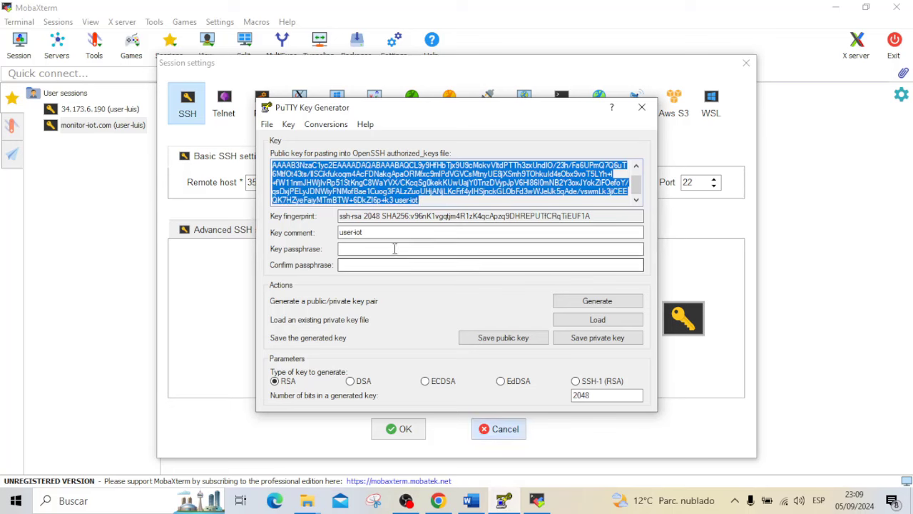
drag(393, 232, 328, 232)
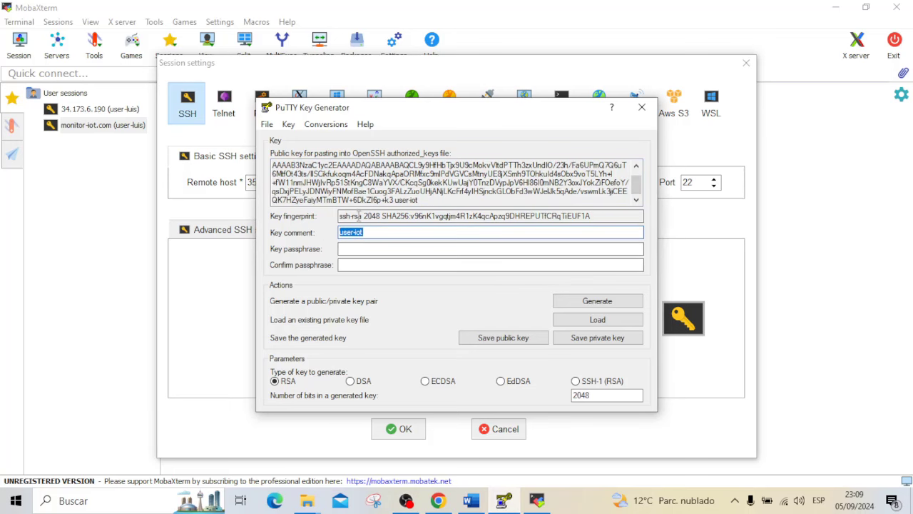
click(818, 154)
drag(540, 183, 448, 190)
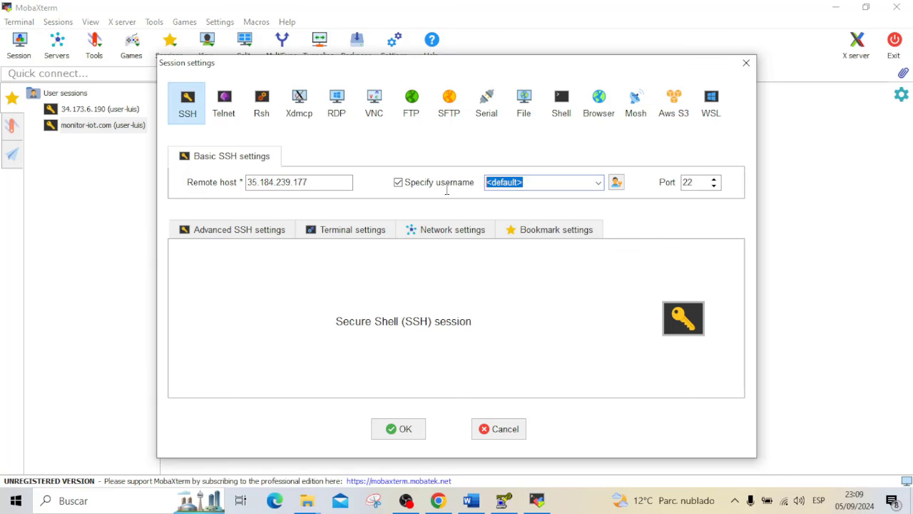
key(ctrl+v)
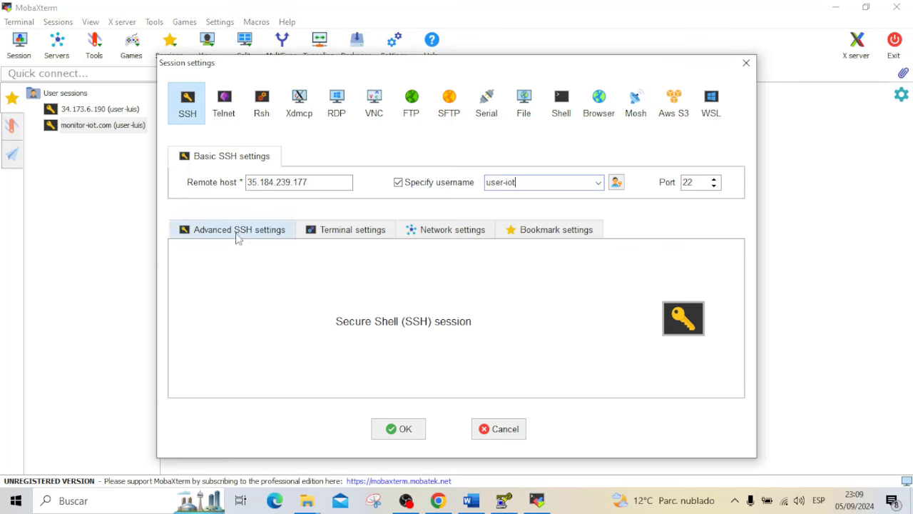
Use the user-iot-private key from CredencialesVPS in Advanced SSH settings and confirm
click(238, 230)
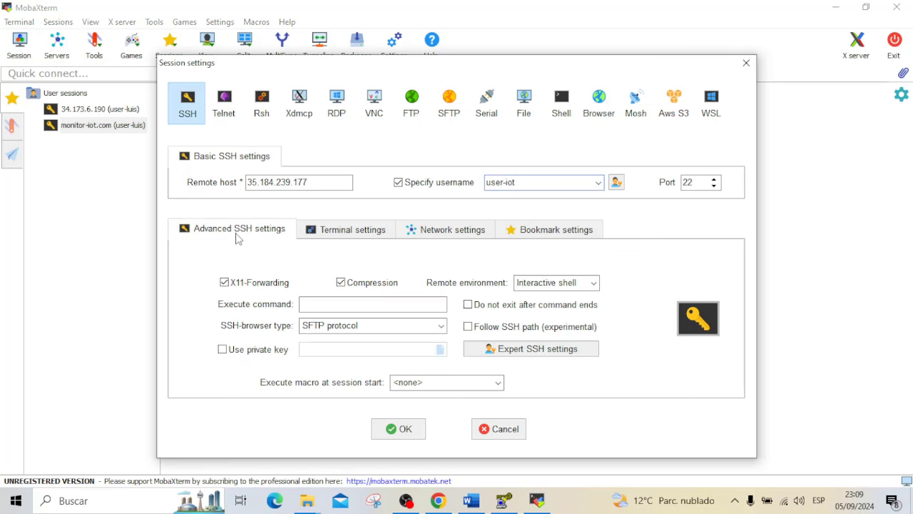
click(225, 354)
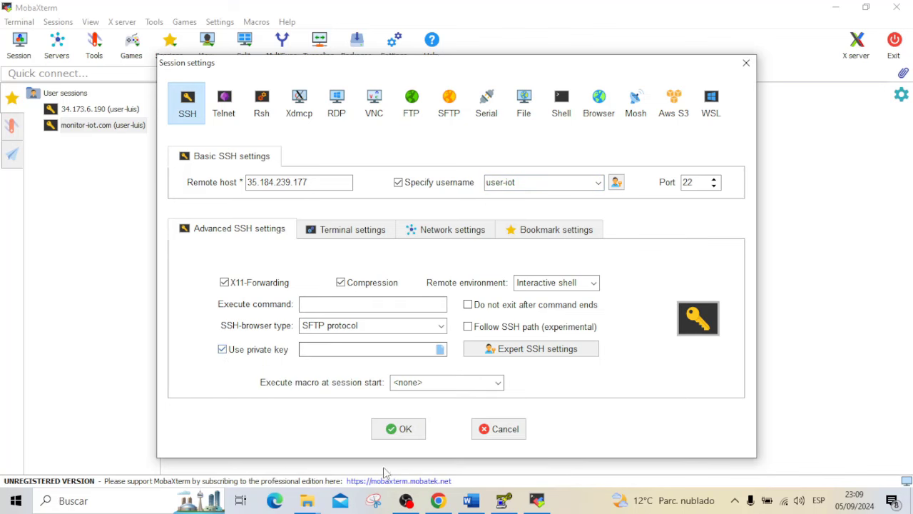
mouse_move(309, 505)
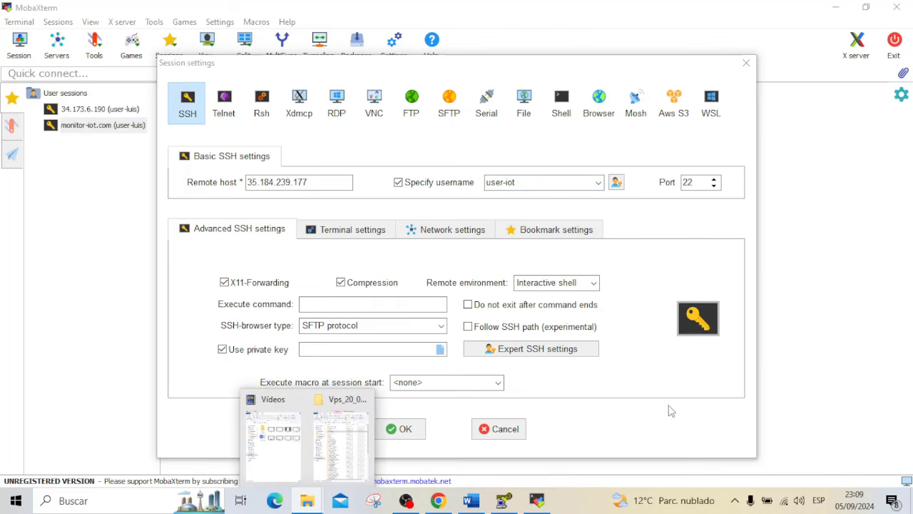
click(441, 350)
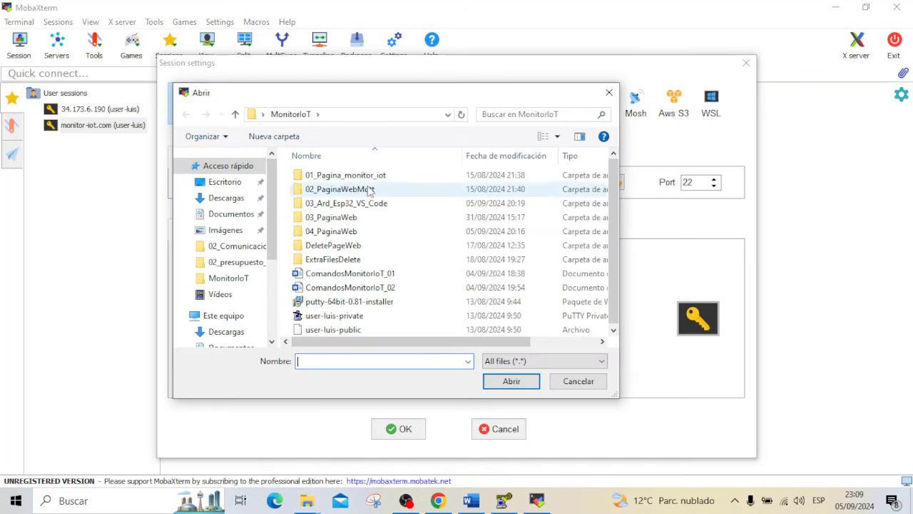
click(241, 184)
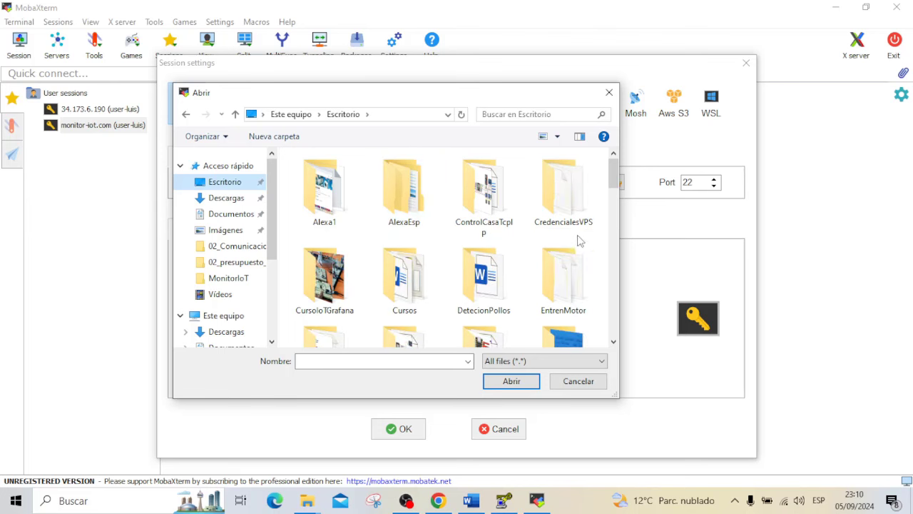
double_click(562, 205)
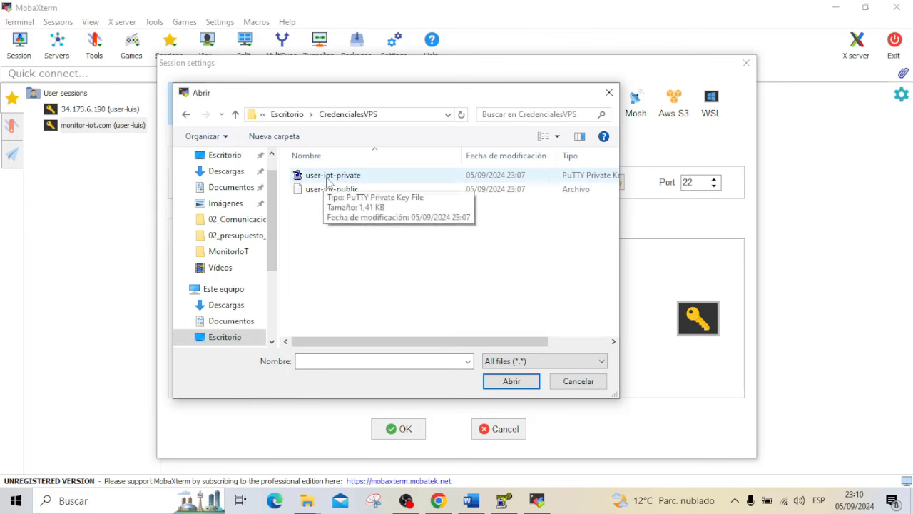
click(330, 179)
click(528, 385)
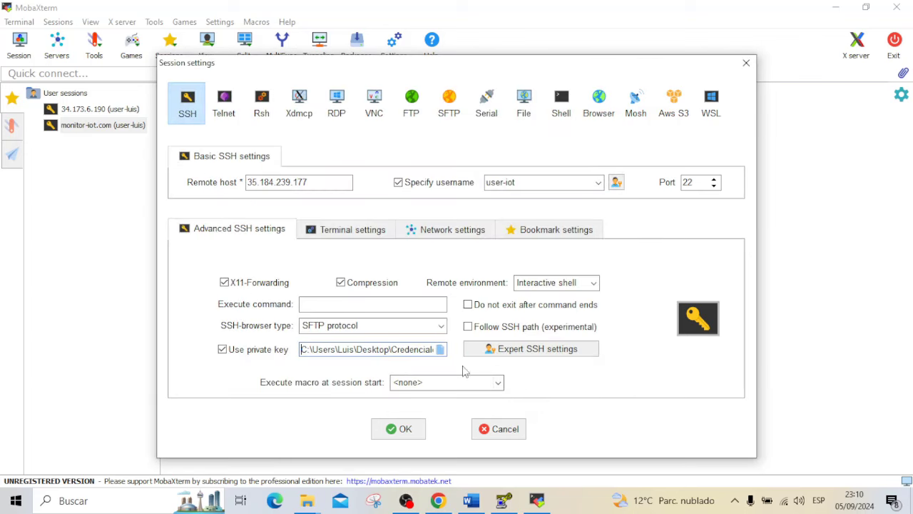
Connect as user-iot, run clear, and move the SFTP browser up to /home
click(398, 431)
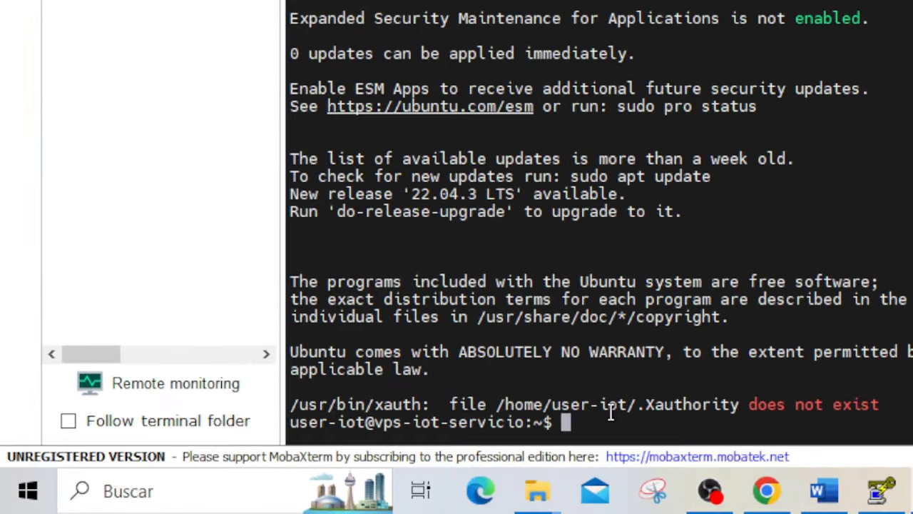
text(clear)
key(Return)
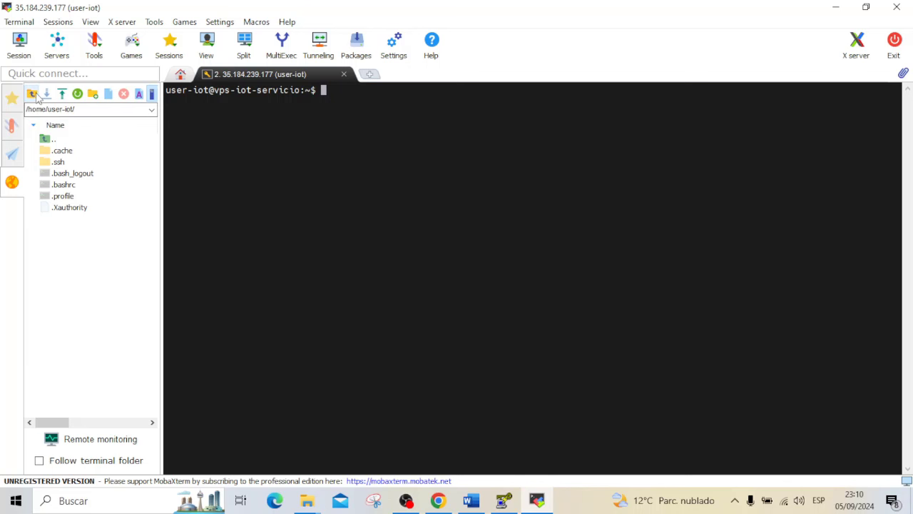
click(34, 94)
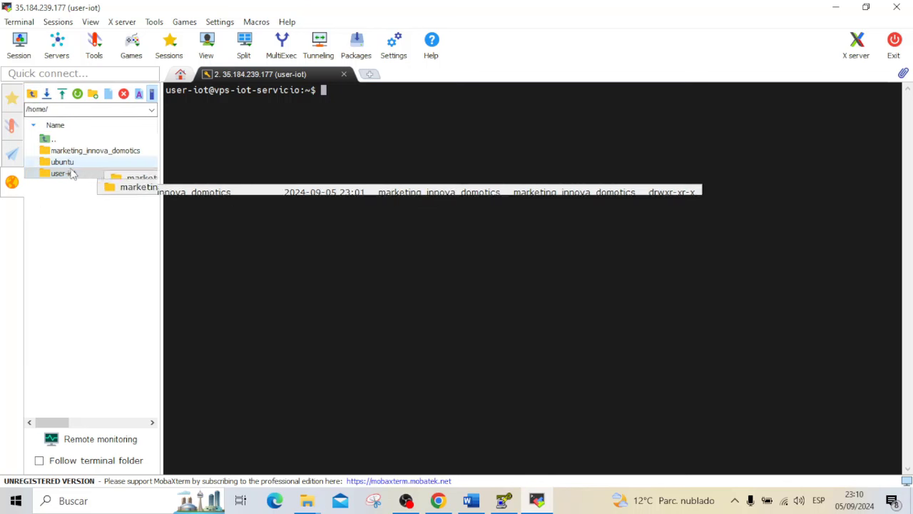
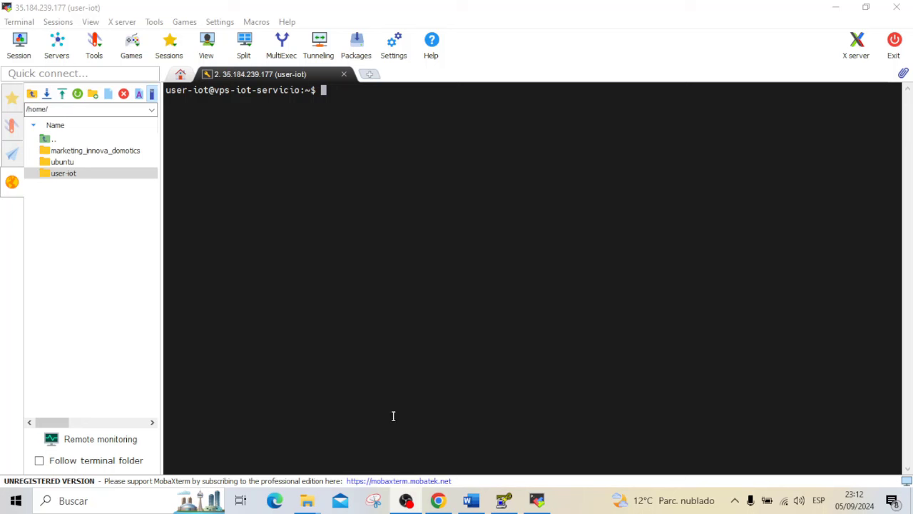
Load the VM's external IP 35.184.239.177 in a new Chrome tab and confirm the connection is refused
click(438, 500)
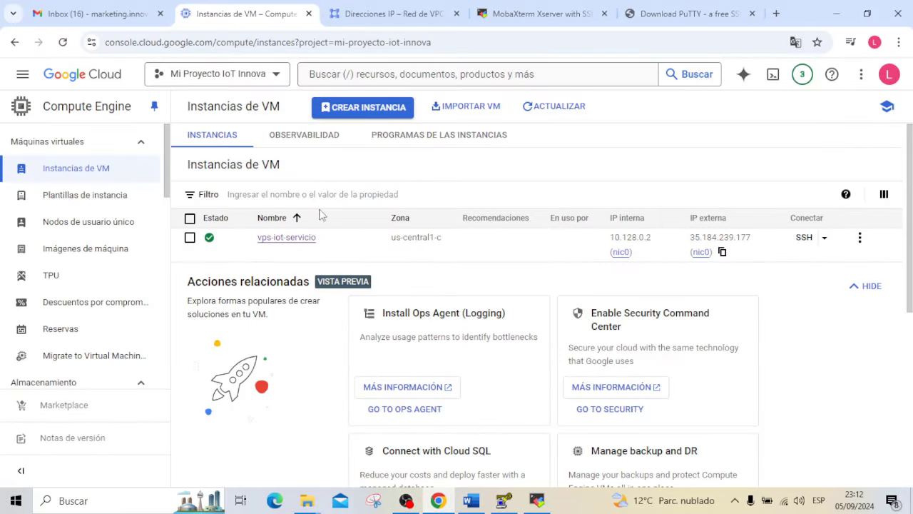
click(722, 253)
click(776, 14)
click(513, 48)
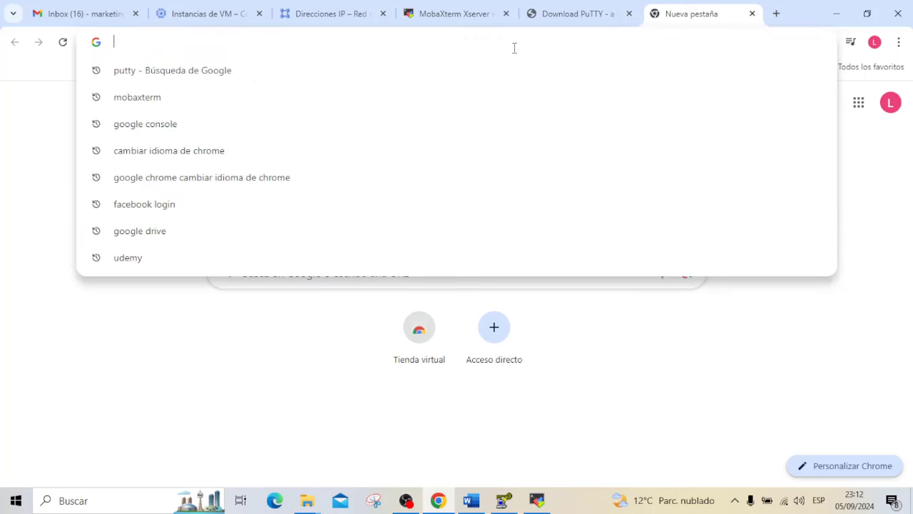
key(ctrl+v)
key(Return)
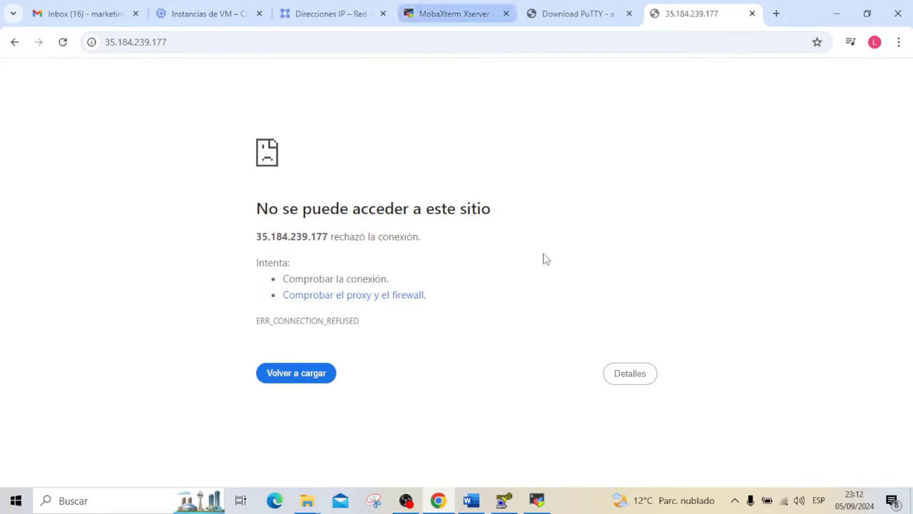
click(540, 504)
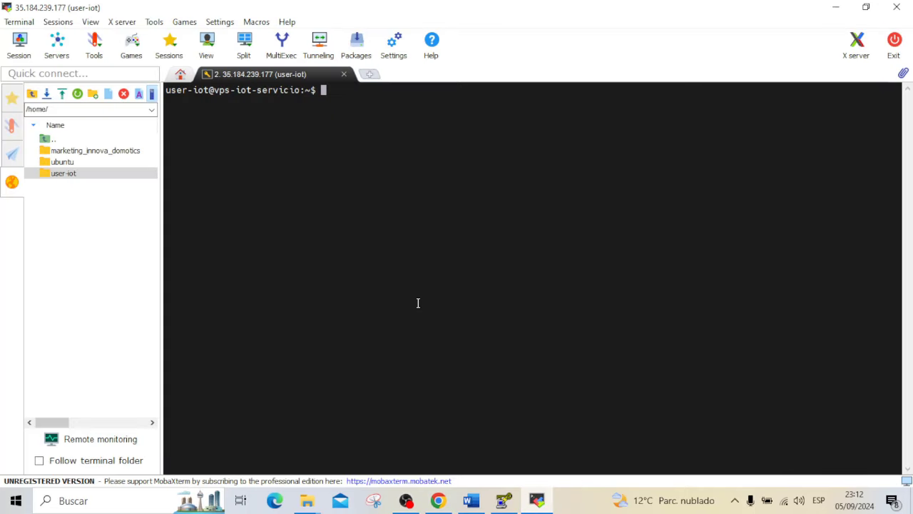
Paste and run clear, sudo su and cd ~ from the Word notes in the terminal
click(476, 501)
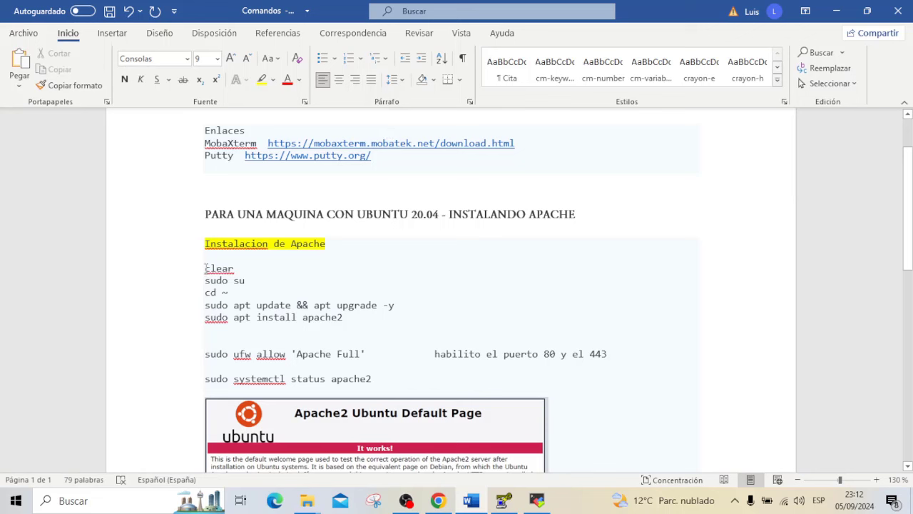
drag(206, 269, 233, 293)
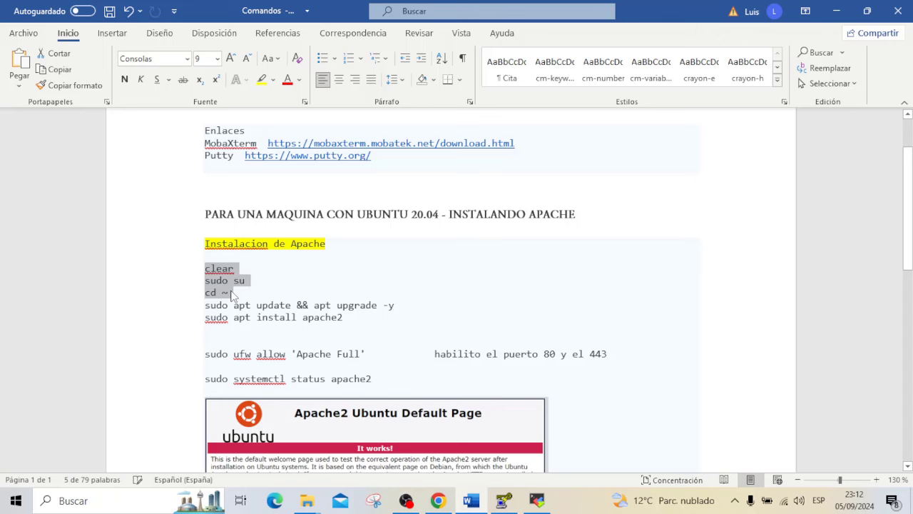
key(ctrl+c)
click(836, 13)
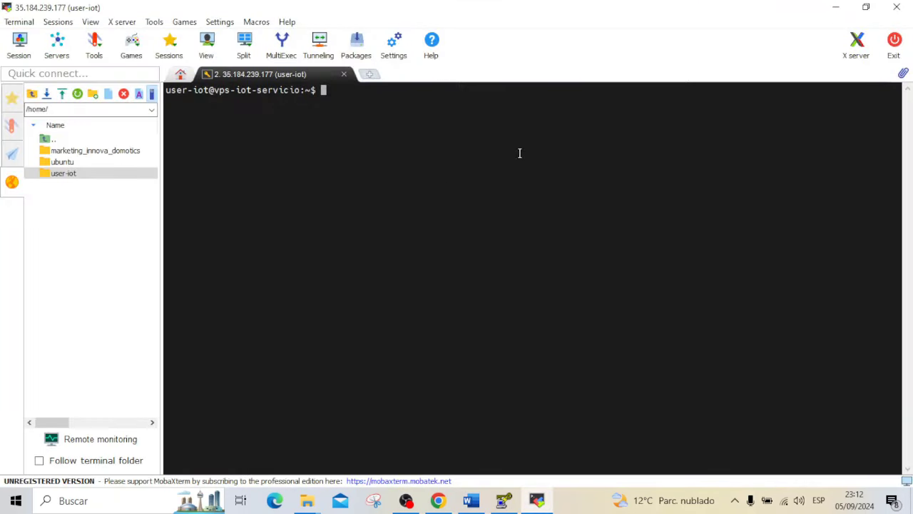
right_click(448, 176)
click(489, 230)
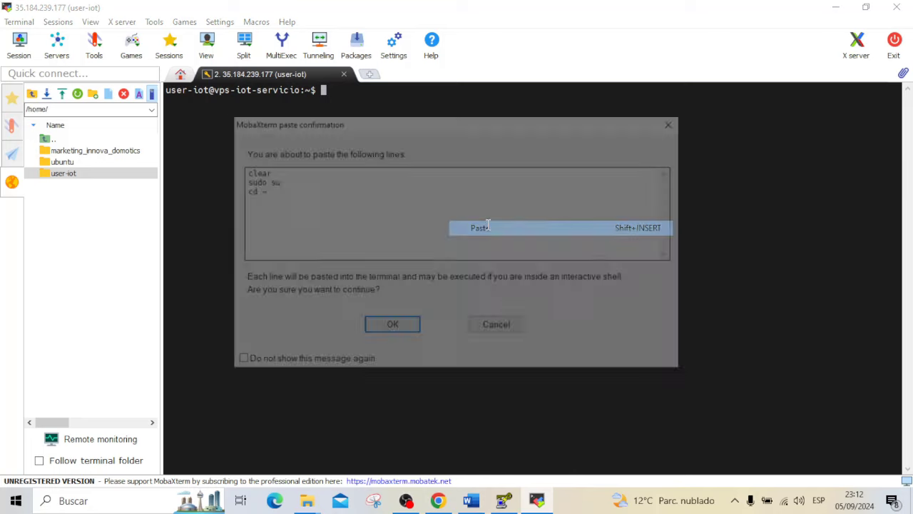
click(389, 327)
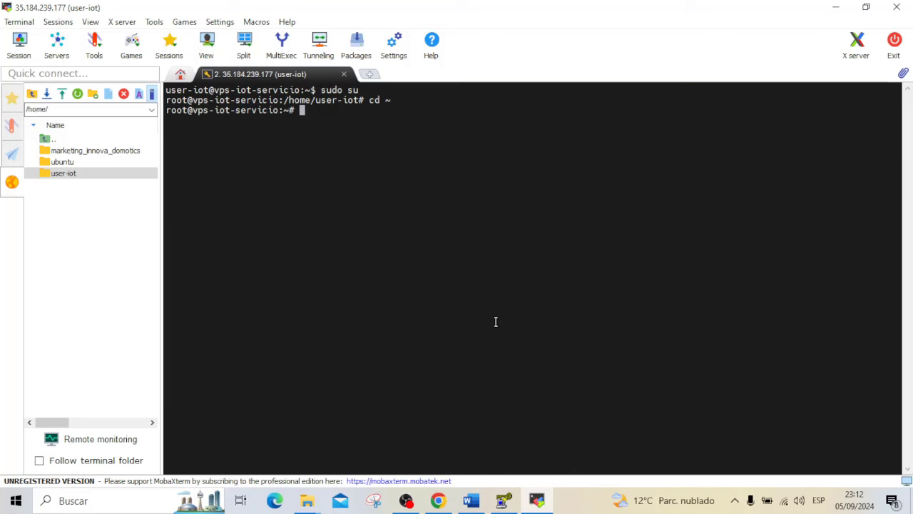
Select the 'sudo apt update && apt upgrade -y' line in the Word notes
click(472, 502)
click(322, 280)
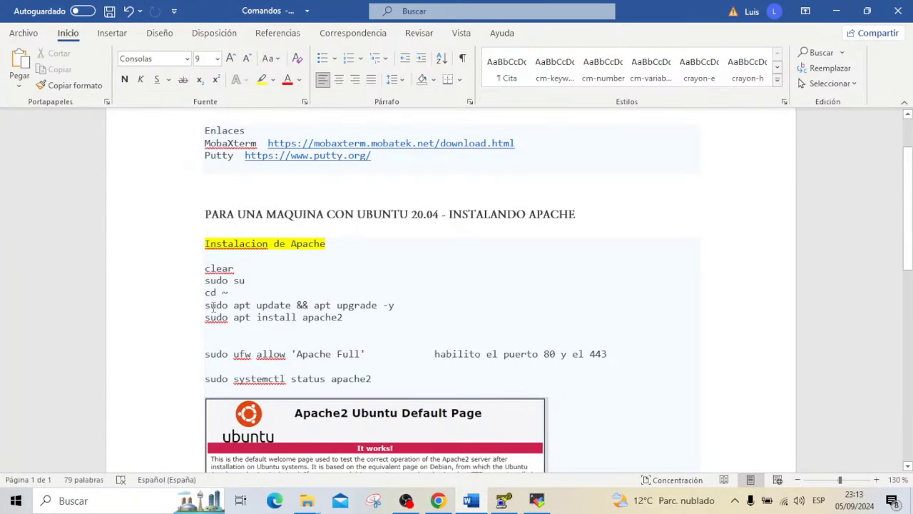
drag(207, 306, 403, 306)
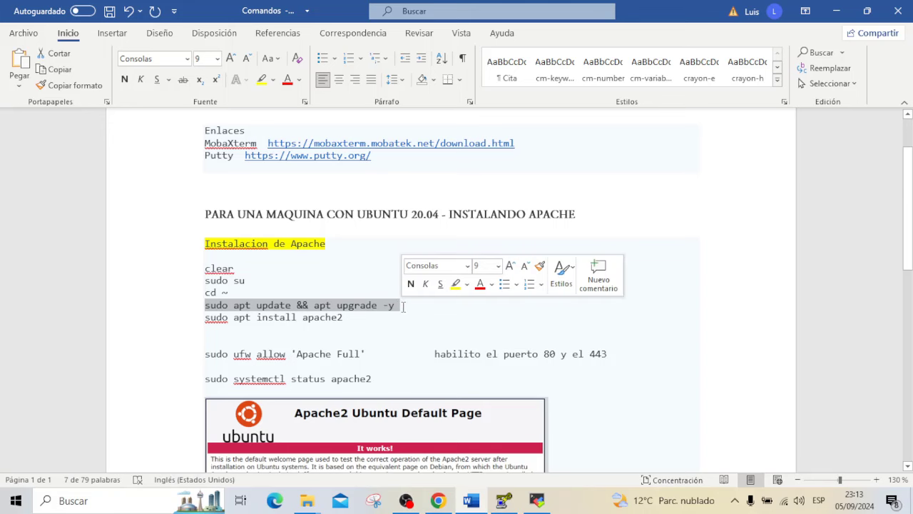
Paste and run 'sudo apt update && apt upgrade -y' in the terminal
click(836, 11)
right_click(426, 183)
click(482, 232)
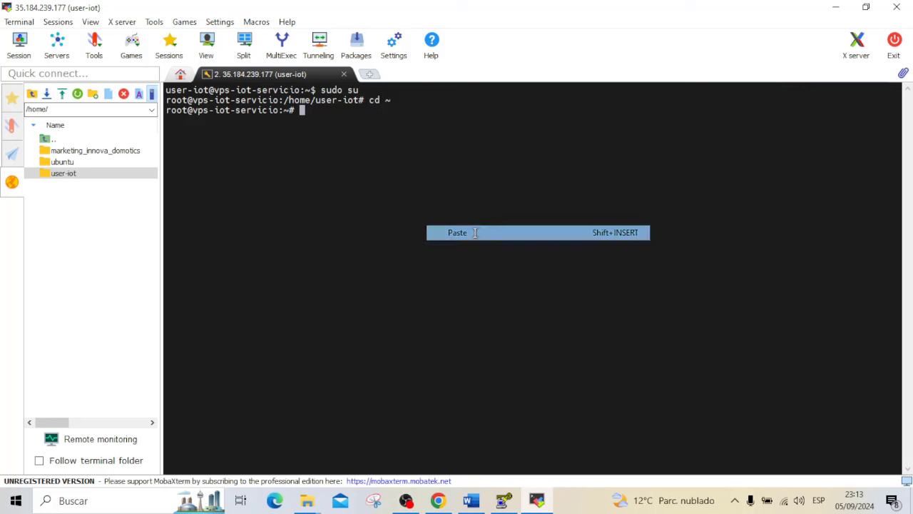
key(Return)
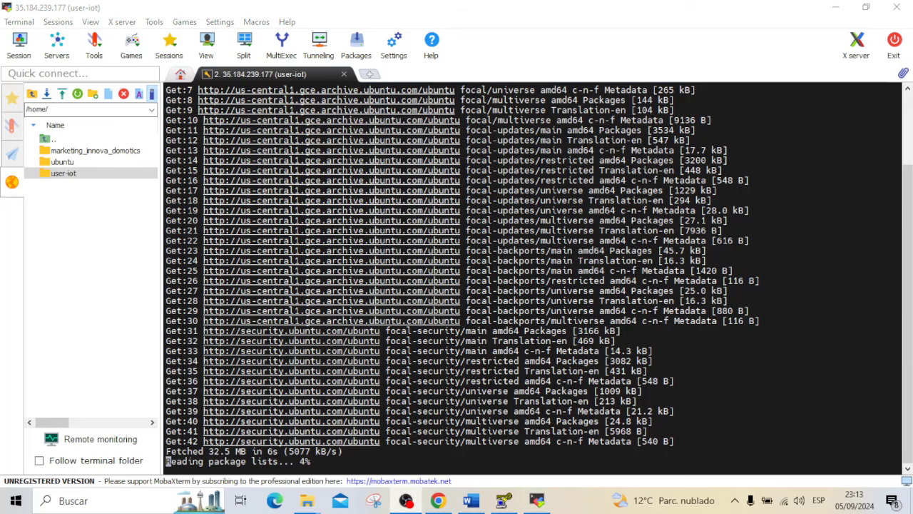
Highlight 'apt update' and 'apt upgrade' in the notes to explain them, then check the upgrade
click(471, 501)
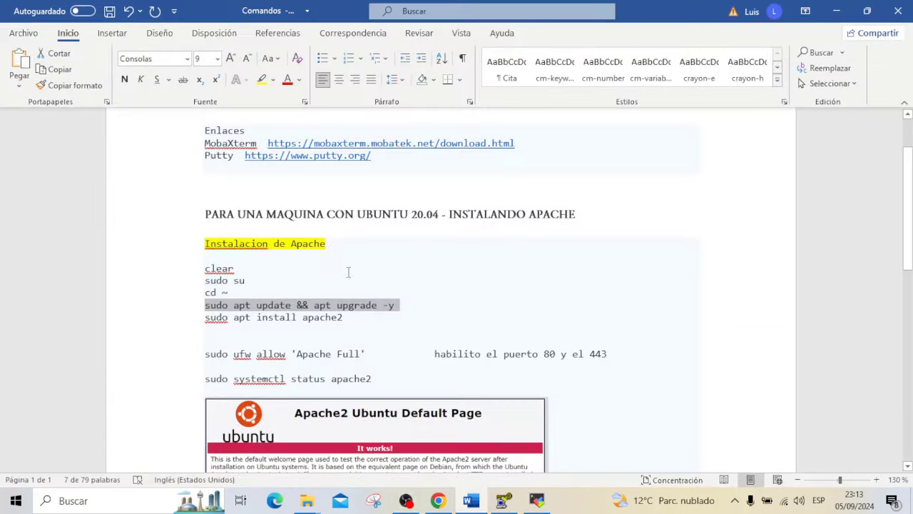
click(385, 257)
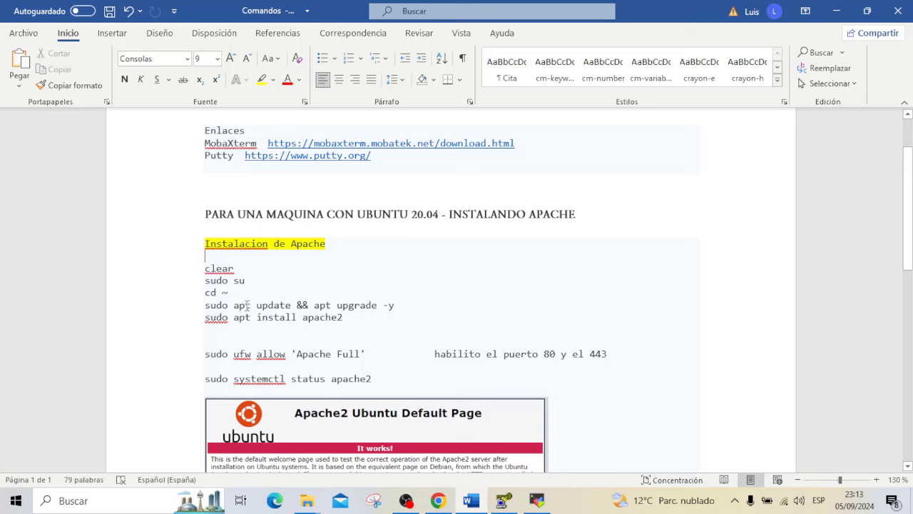
drag(234, 305, 296, 306)
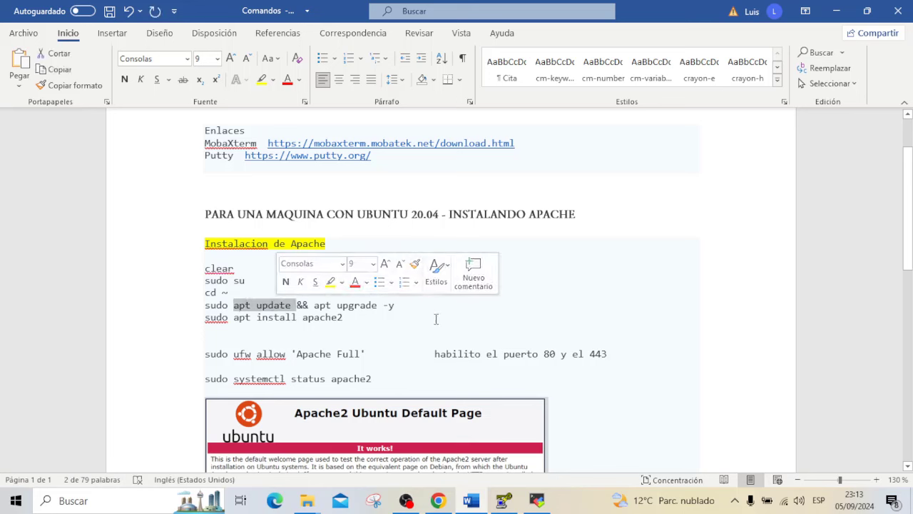
click(349, 314)
drag(315, 305, 383, 306)
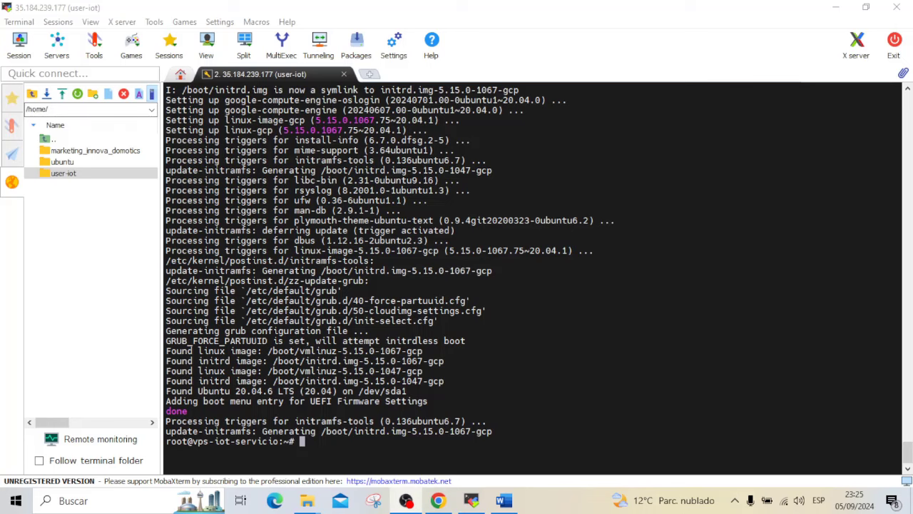
click(386, 393)
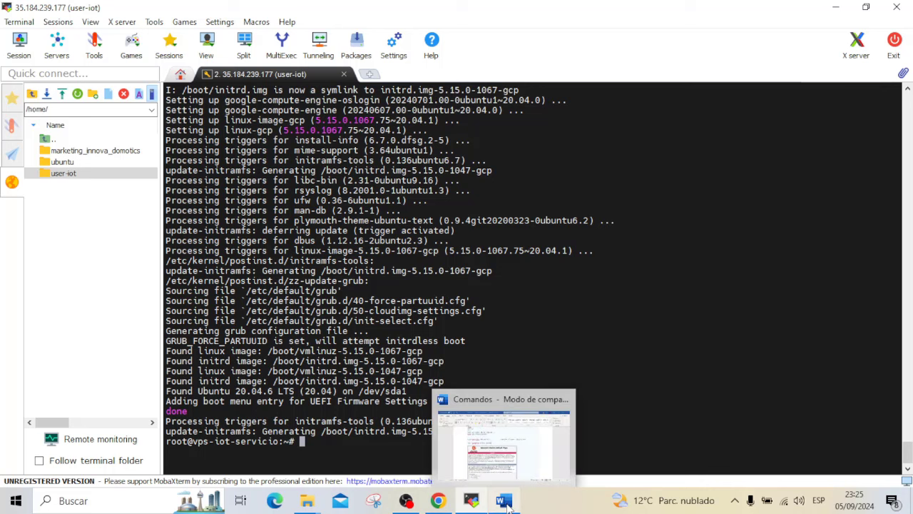
Run 'sudo apt install apache2' from the notes and answer Y to proceed with the installation
click(507, 505)
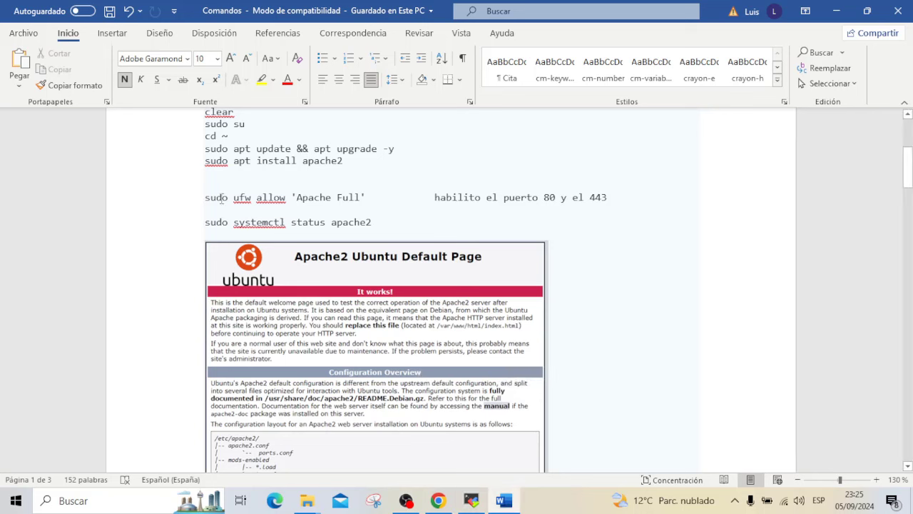
drag(204, 163, 343, 166)
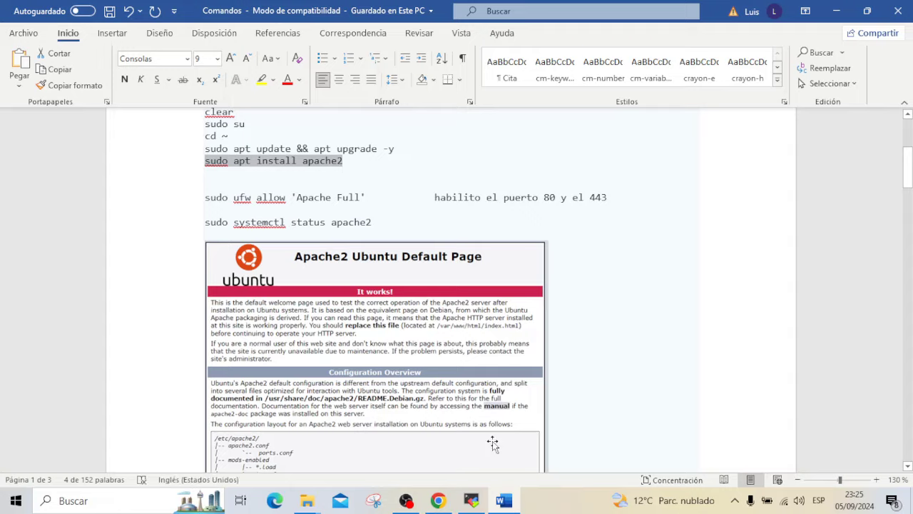
click(471, 500)
right_click(489, 355)
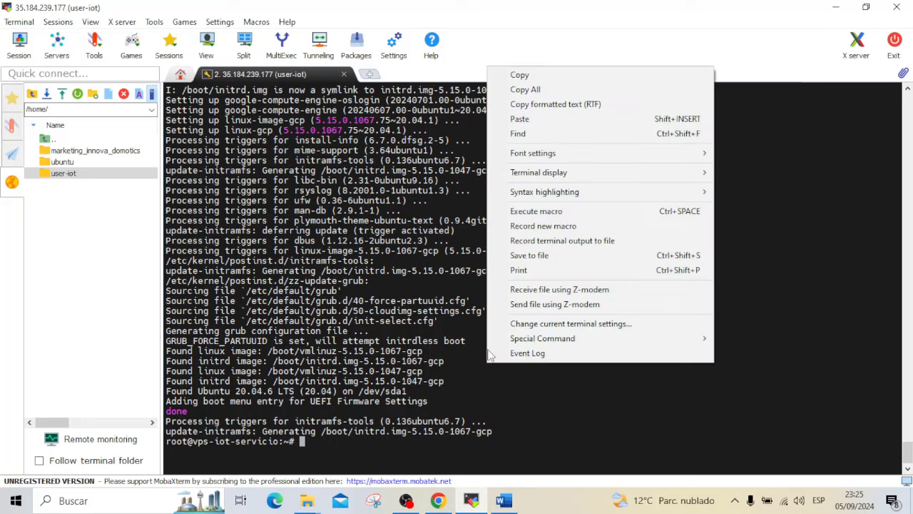
click(521, 119)
key(Return)
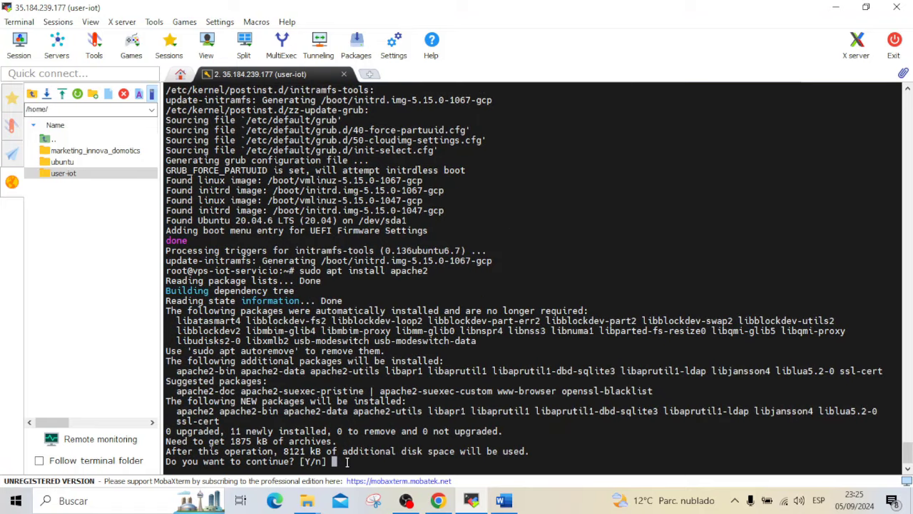
text(Y)
key(Return)
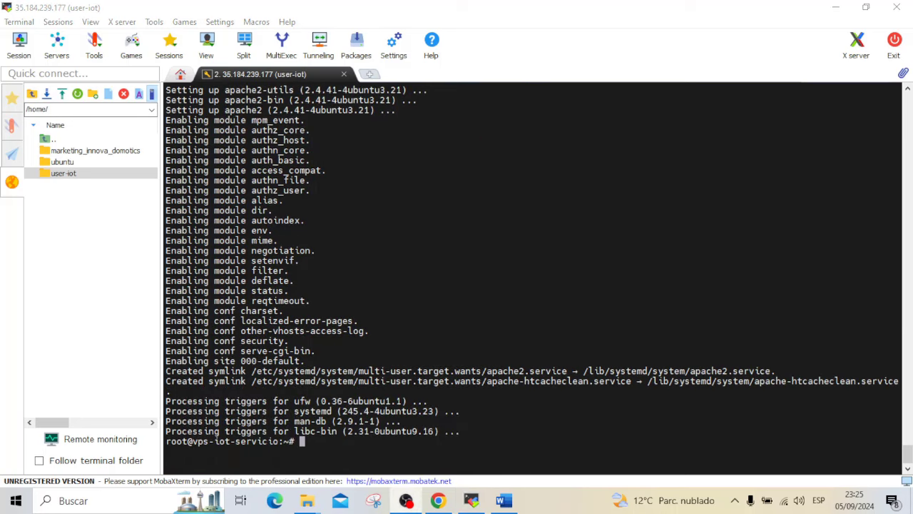
Run sudo ufw allow 'Apache Full' to open the firewall for web traffic
click(504, 500)
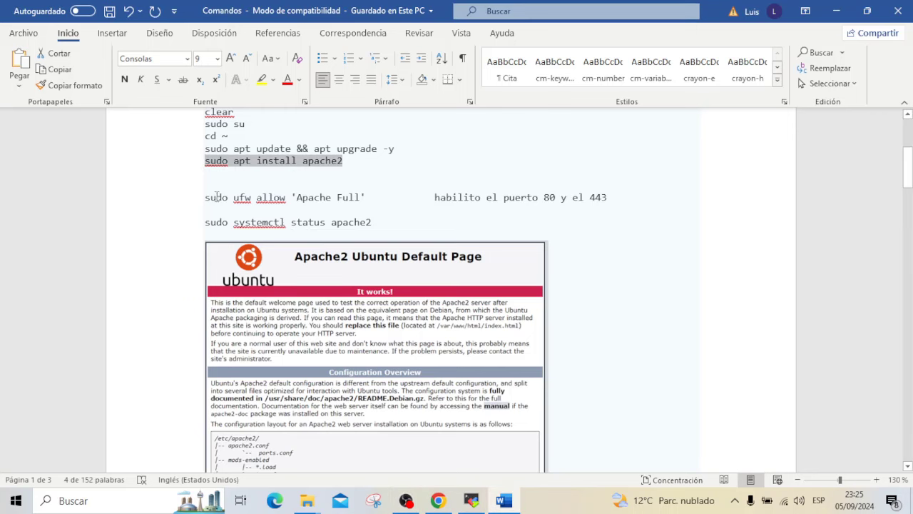
drag(206, 198, 363, 203)
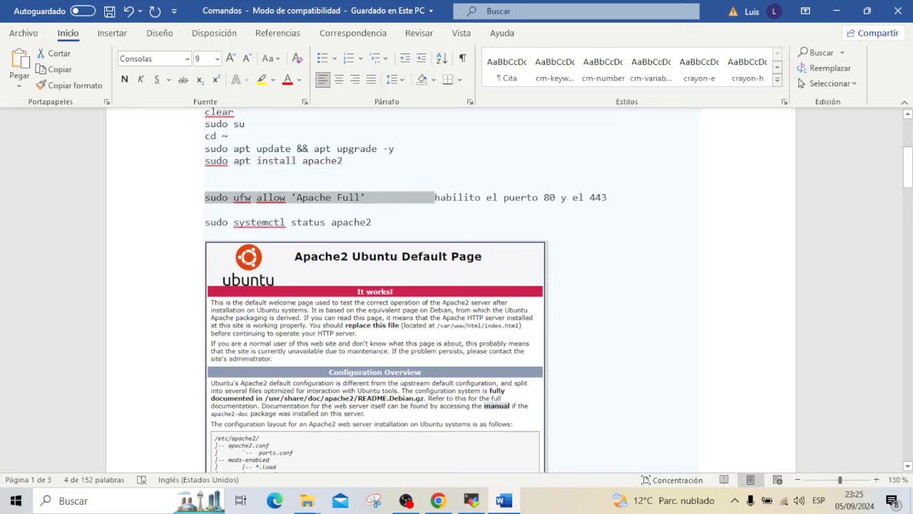
drag(432, 198, 364, 196)
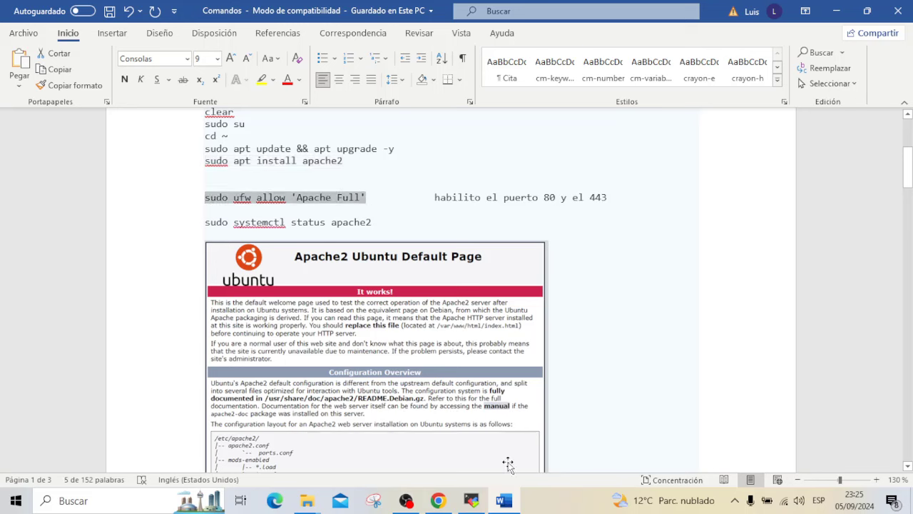
click(471, 501)
right_click(498, 371)
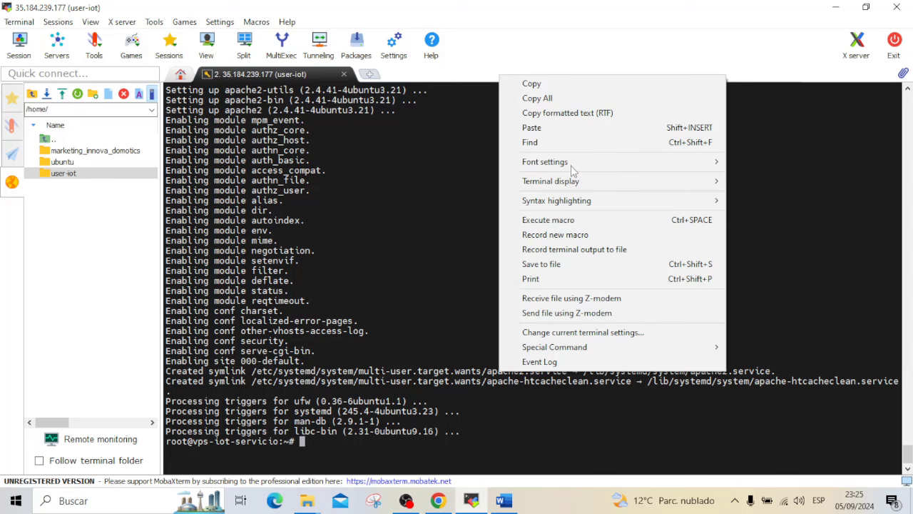
click(564, 125)
key(Return)
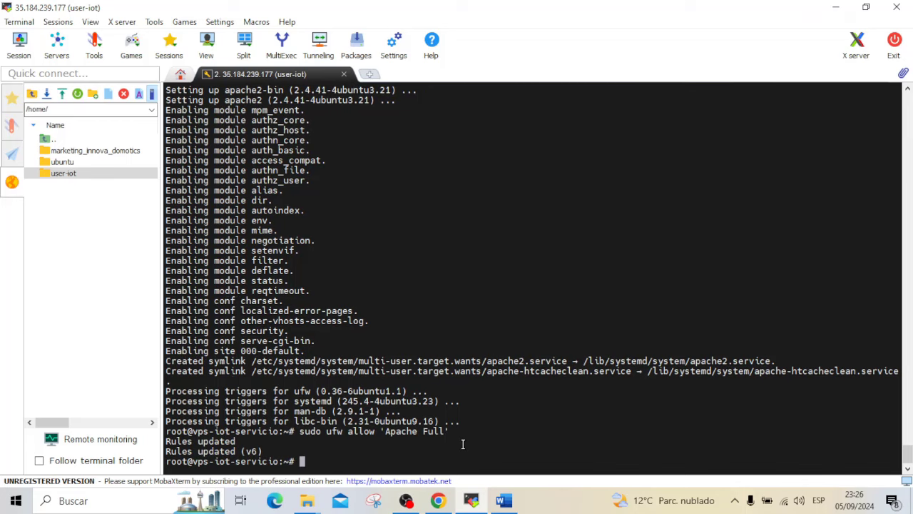
click(438, 500)
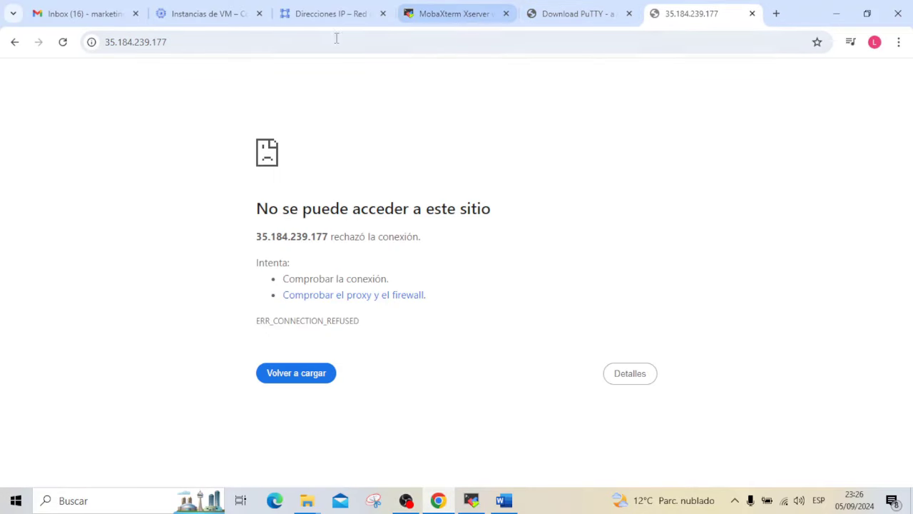
Reload 35.184.239.177 and scroll through the Apache2 Ubuntu Default Page reading 'It works!'
click(203, 43)
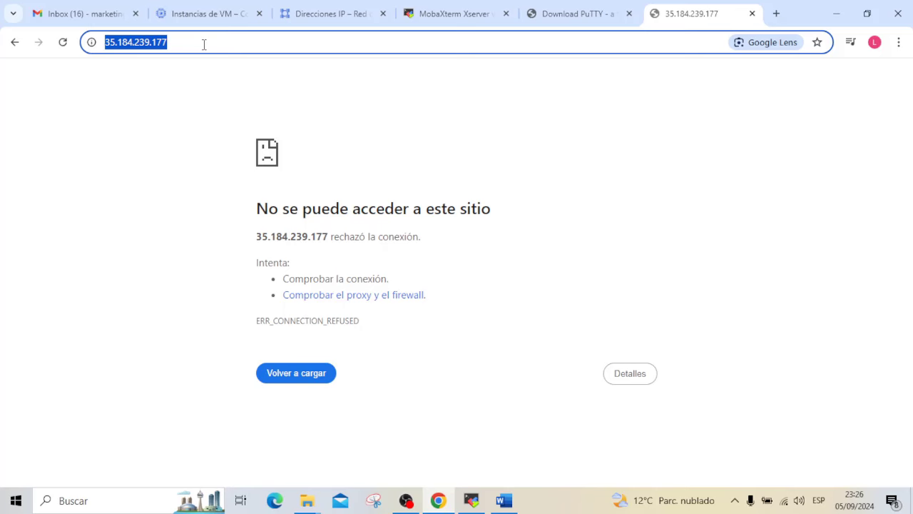
key(Return)
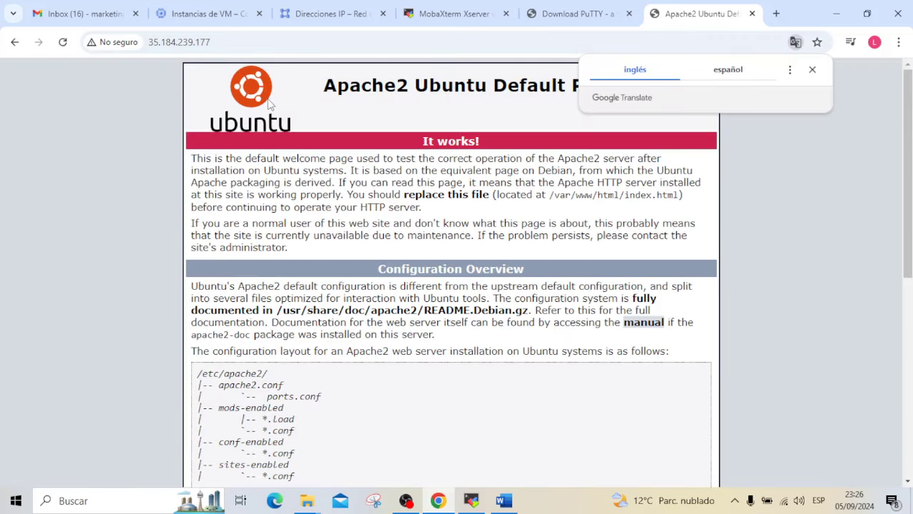
drag(225, 159, 386, 197)
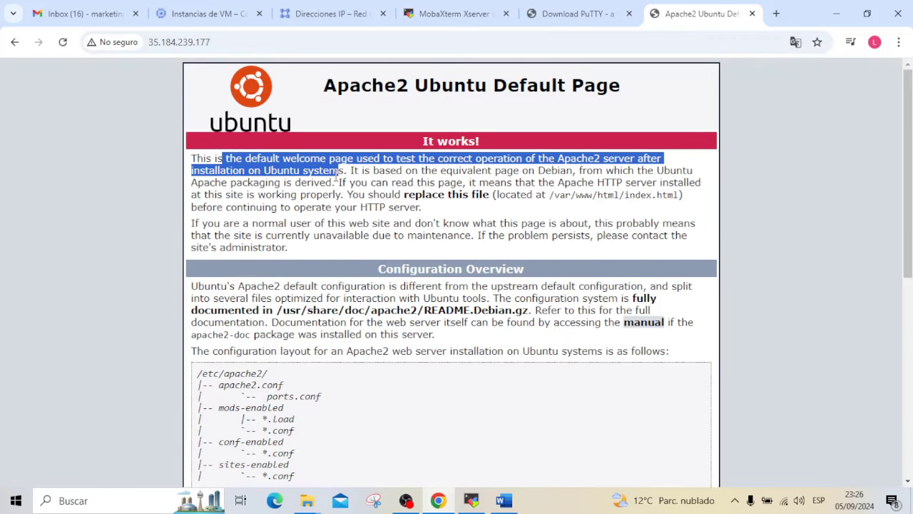
click(227, 41)
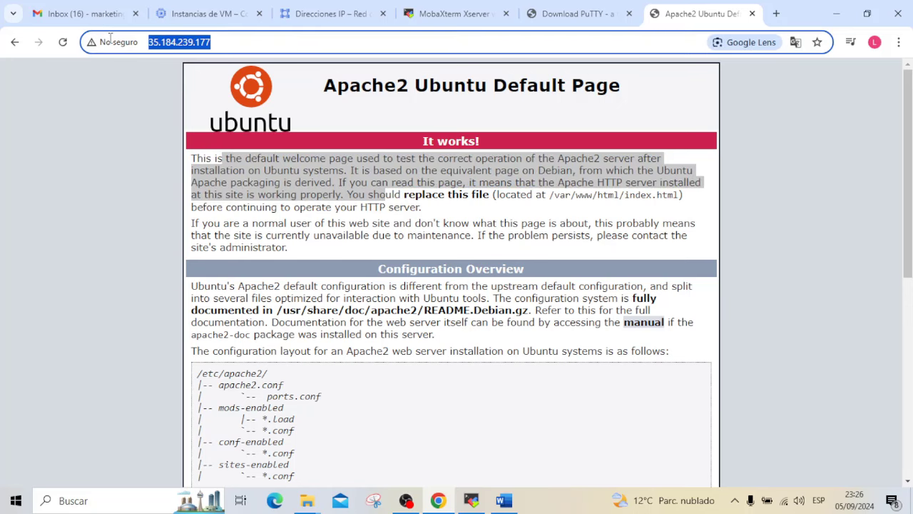
scroll(368, 191, down, 1)
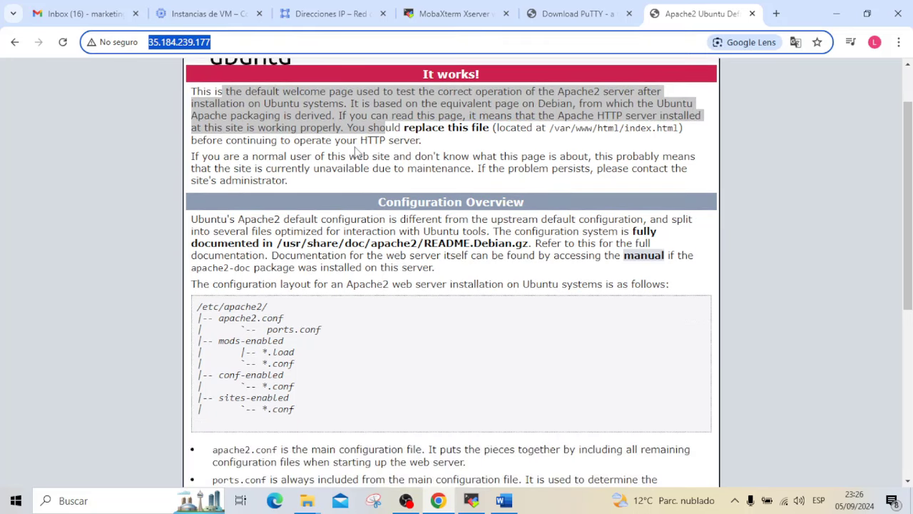
scroll(364, 178, down, 3)
scroll(373, 201, down, 2)
scroll(382, 205, up, 1)
scroll(389, 209, up, 2)
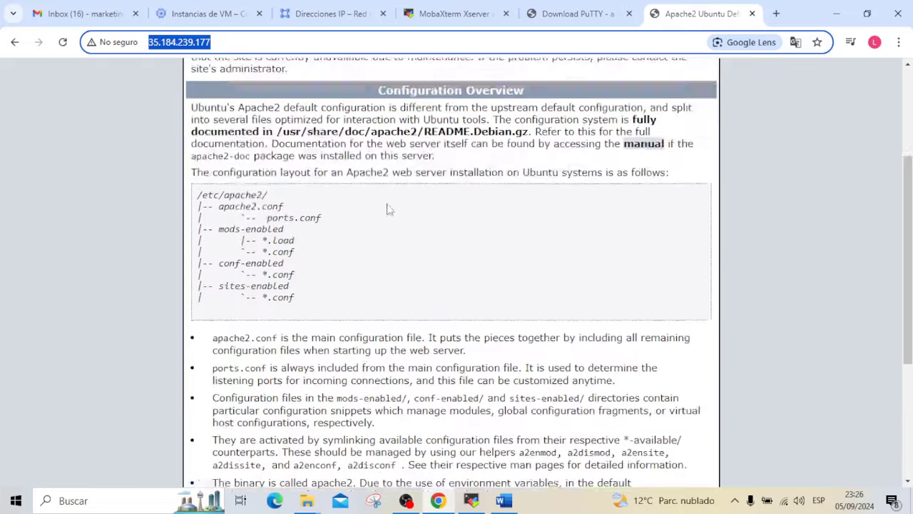
scroll(388, 208, up, 3)
click(444, 223)
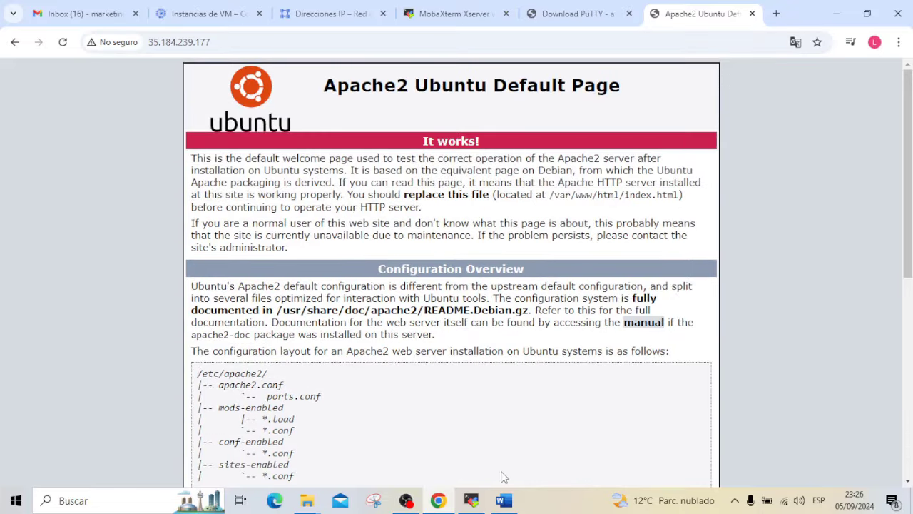
click(504, 500)
scroll(371, 257, down, 1)
Scroll the notes to LUEGO EN LA RUTA and select the 'cd /var/www/html/' command
scroll(357, 251, down, 2)
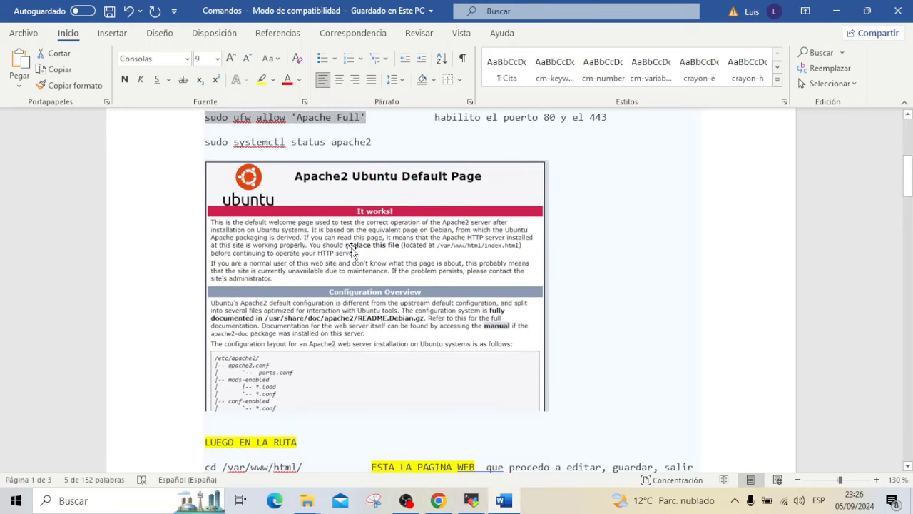
scroll(351, 250, down, 3)
scroll(350, 246, up, 1)
scroll(349, 245, up, 2)
scroll(349, 243, down, 3)
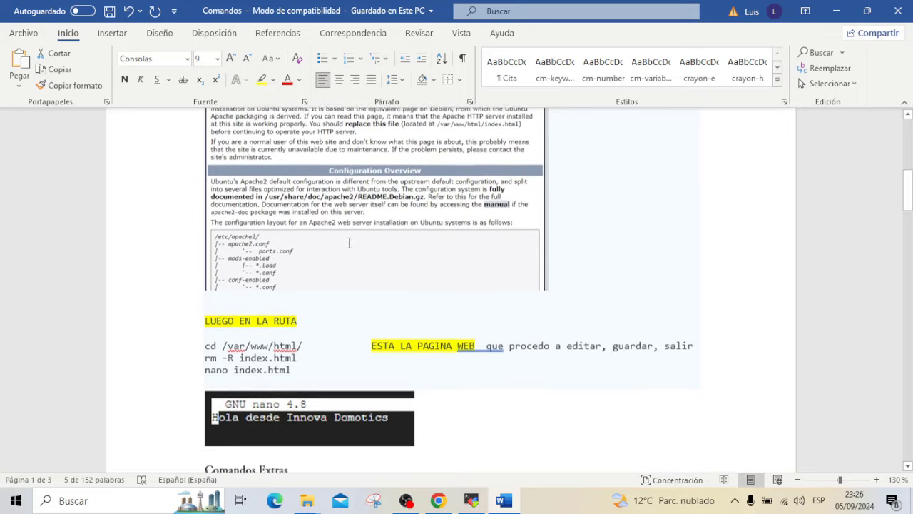
scroll(349, 243, down, 2)
drag(203, 266, 304, 266)
key(ctrl+c)
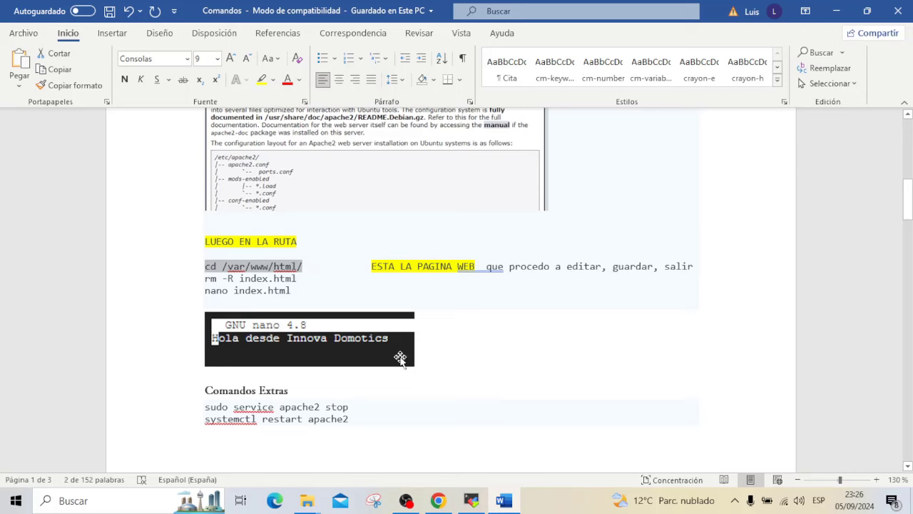
click(471, 500)
Run cd /var/www/html/, clear the screen, and ls to reveal index.html
right_click(459, 329)
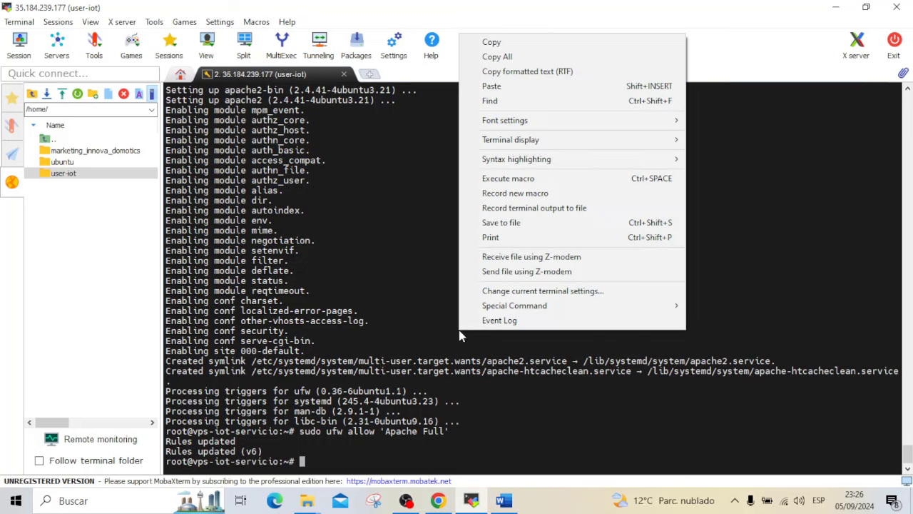
click(510, 87)
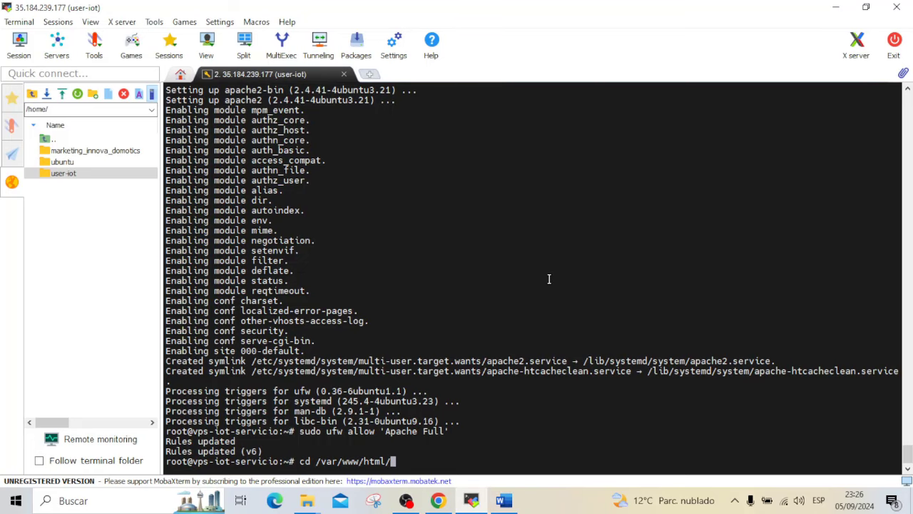
key(Return)
text(cle)
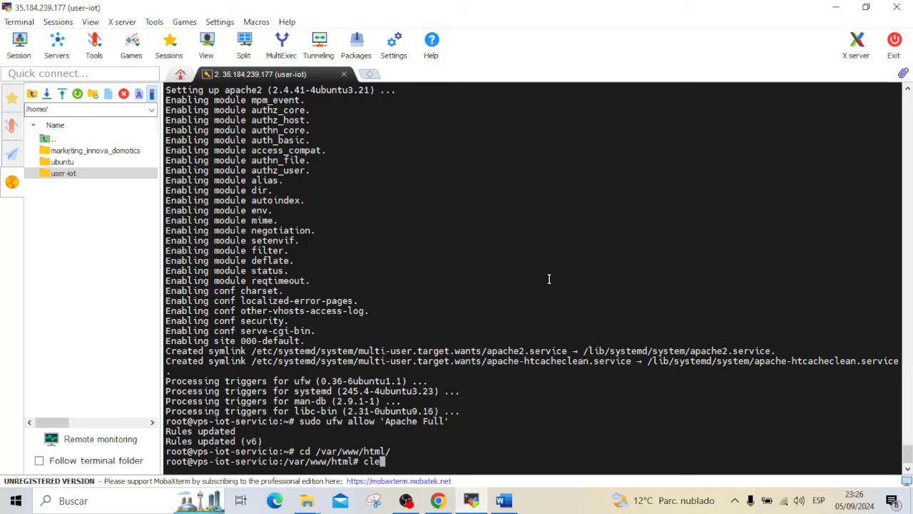
text(ar)
key(Return)
text(ls)
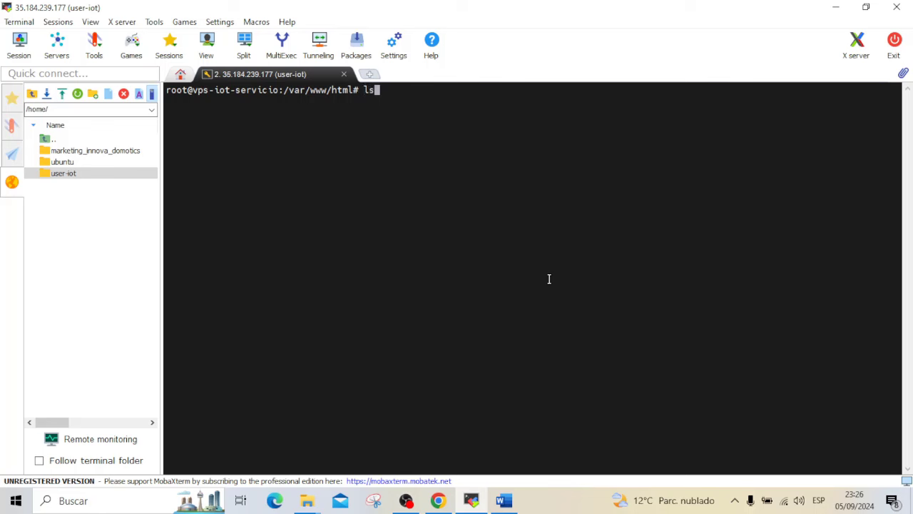
key(Return)
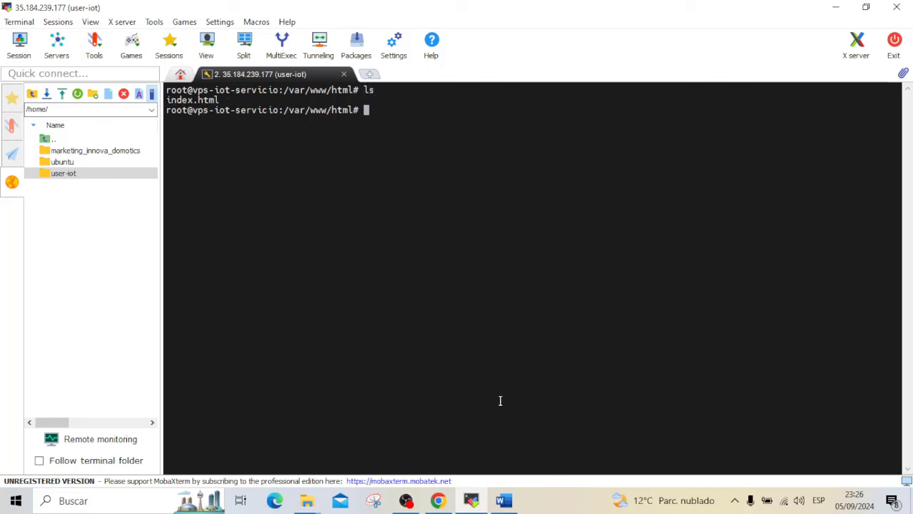
click(439, 503)
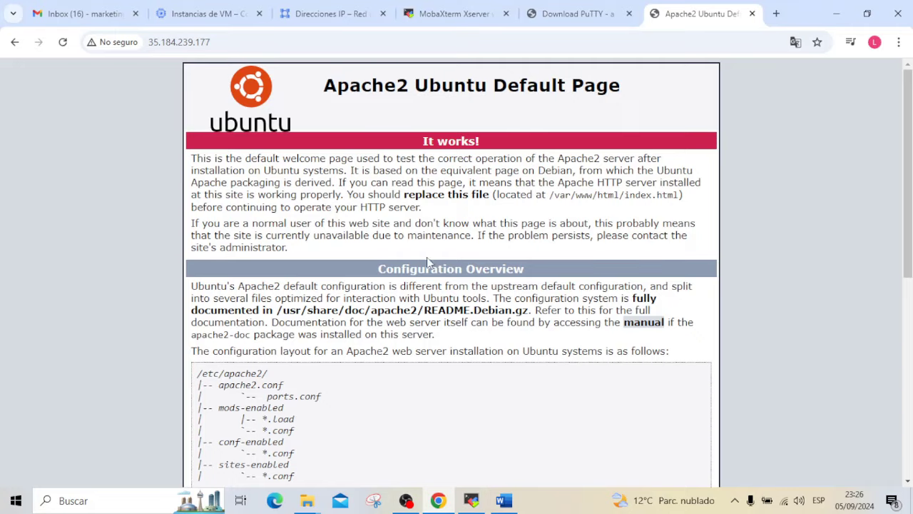
click(837, 13)
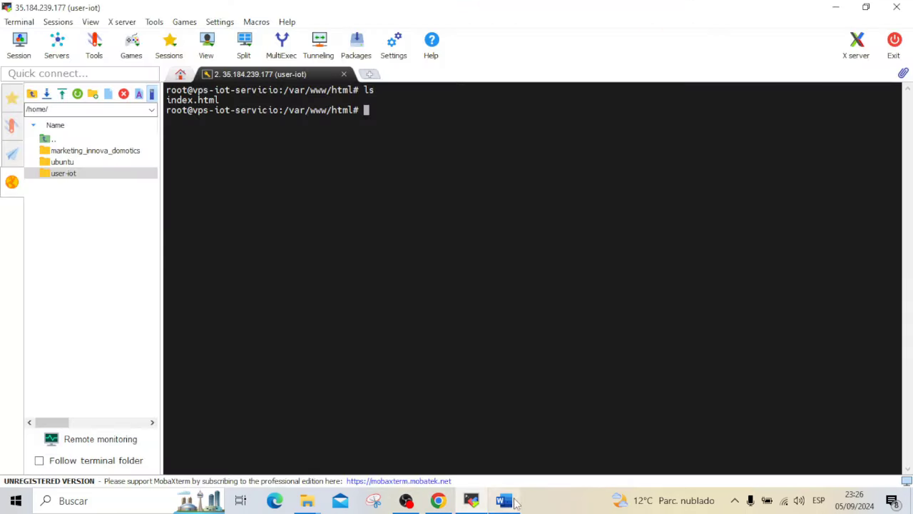
click(504, 500)
Delete the default page by running 'rm -R index.html' in the terminal
click(204, 279)
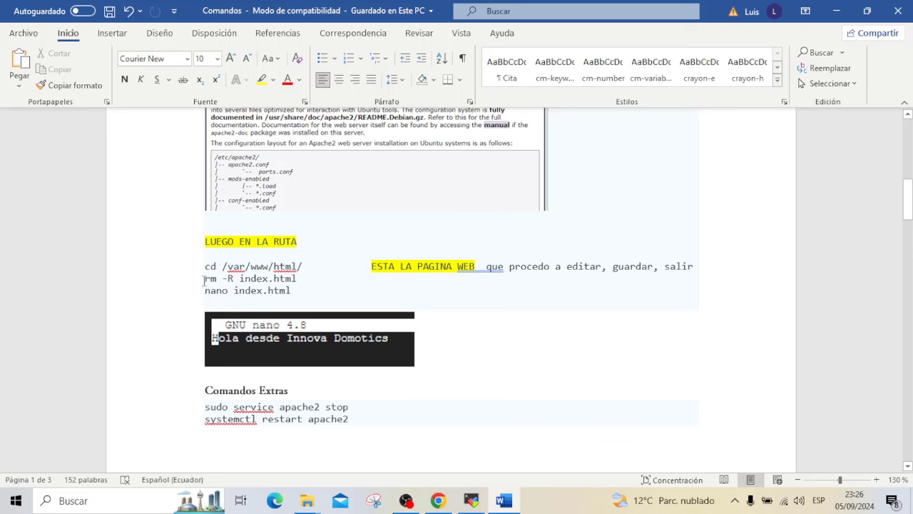
drag(205, 279, 304, 279)
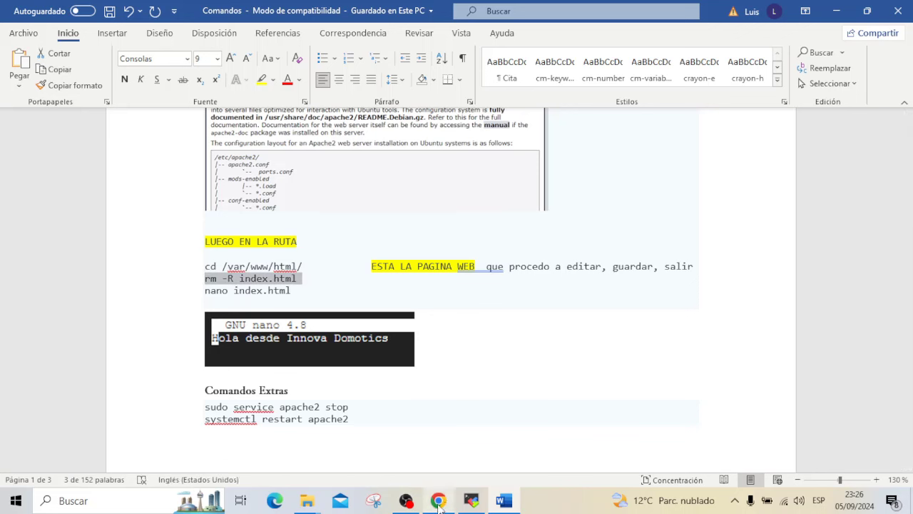
click(469, 501)
right_click(479, 359)
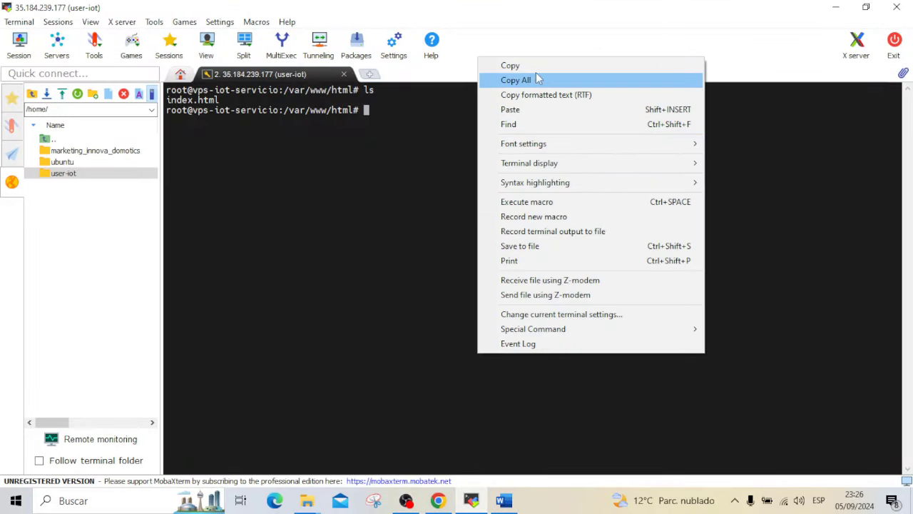
click(529, 110)
key(Return)
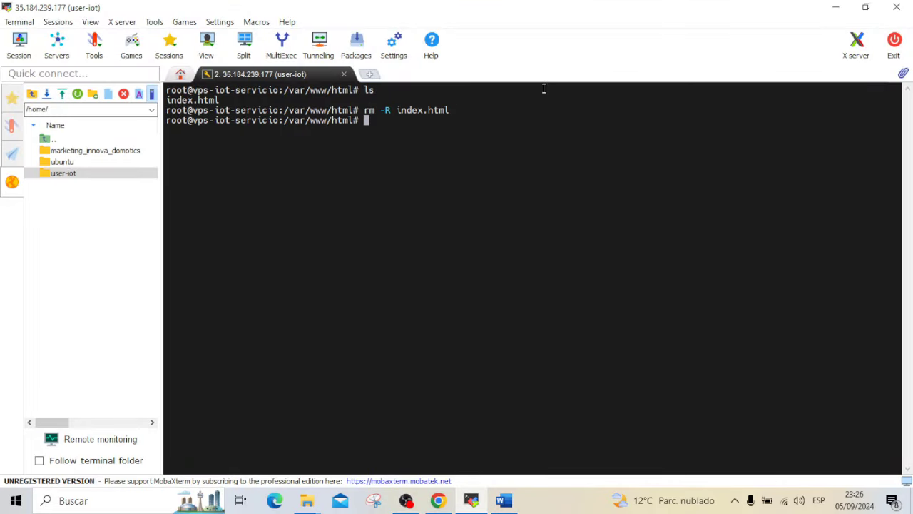
Copy 'nano index.html' from the notes and run it to open an empty index.html
click(835, 8)
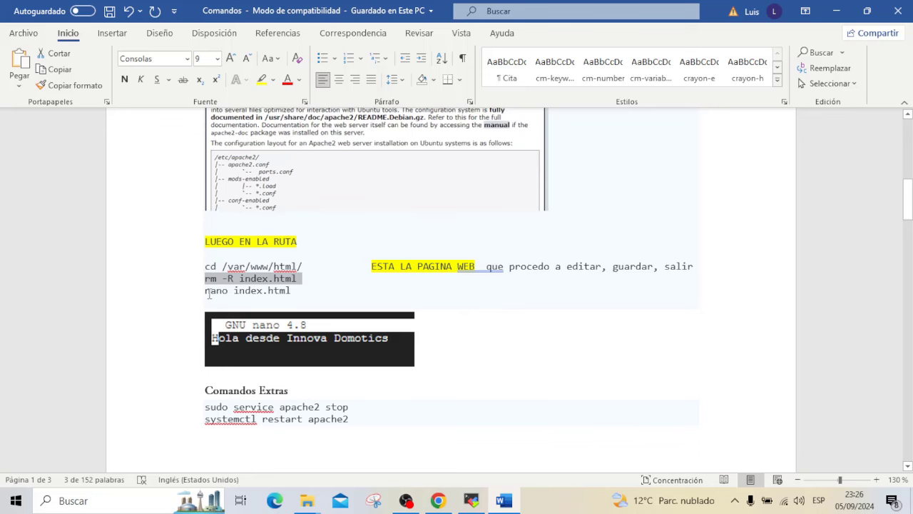
drag(206, 291, 292, 293)
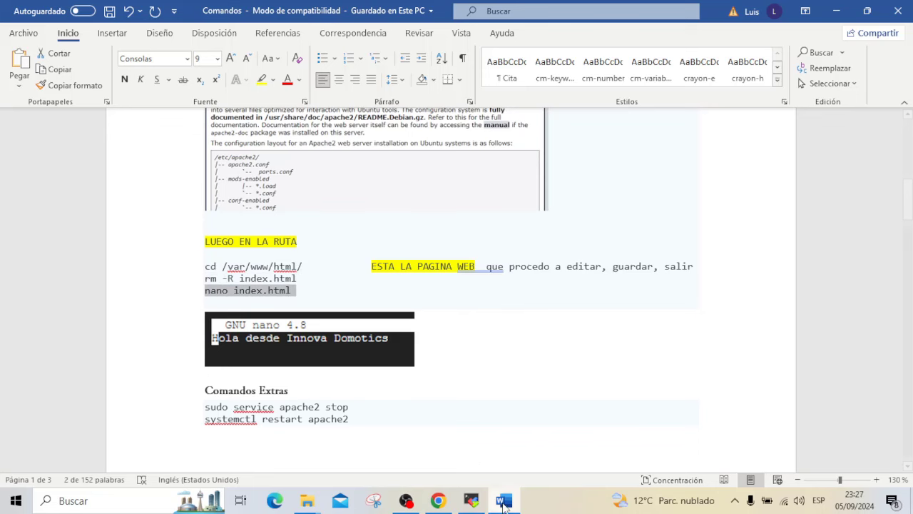
click(503, 501)
click(471, 501)
right_click(481, 339)
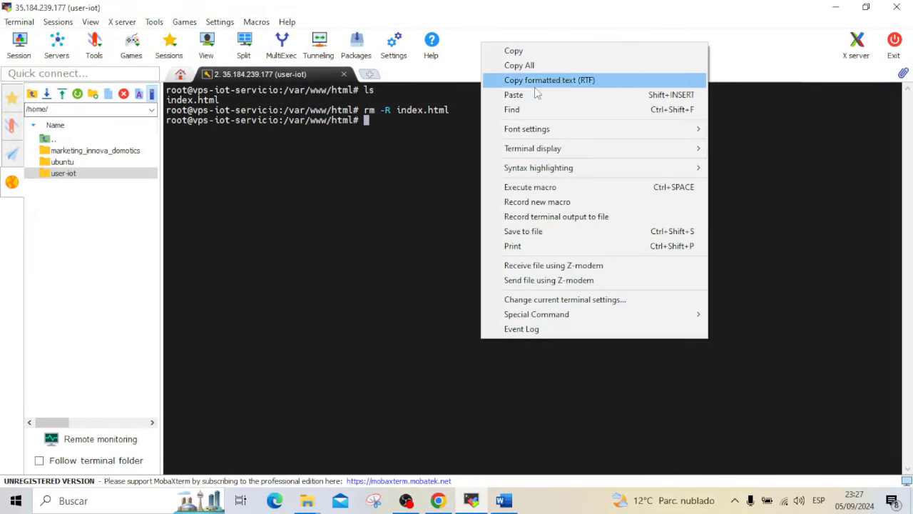
click(513, 95)
key(Return)
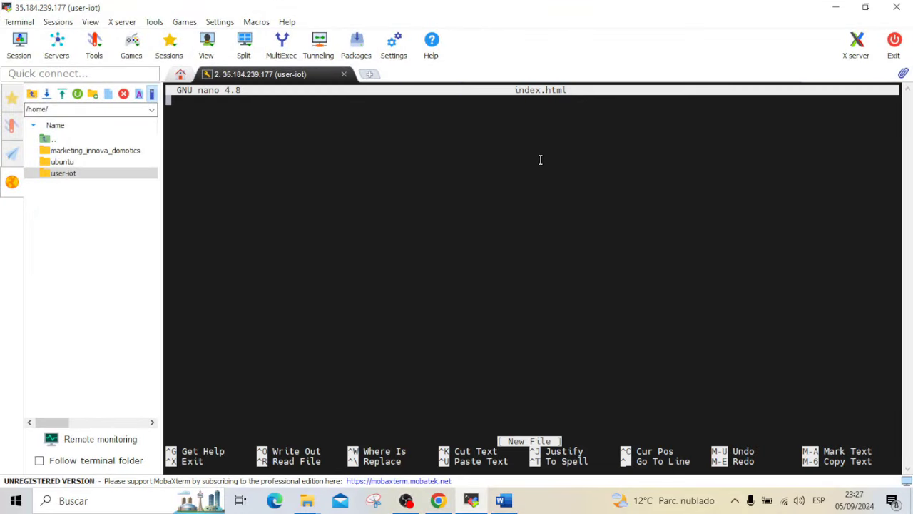
Type 'Hola desde Innova Domotics' into index.html, save it with Ctrl+O, and exit nano
text(Hola )
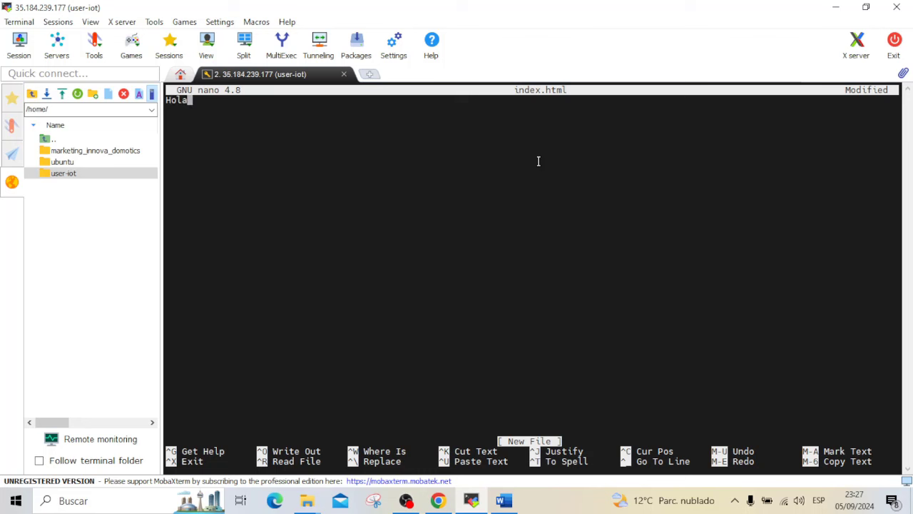
text(desde )
text(Innova )
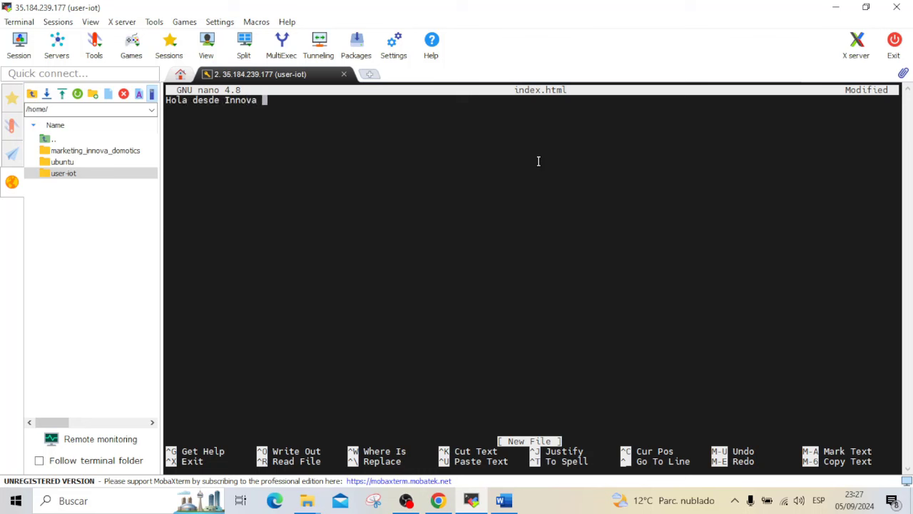
text(Domotic)
text(s)
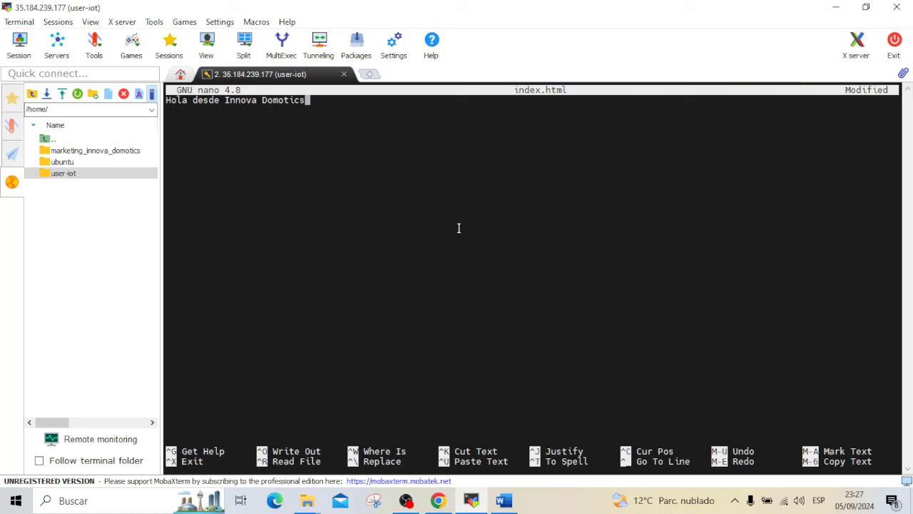
key(ctrl+o)
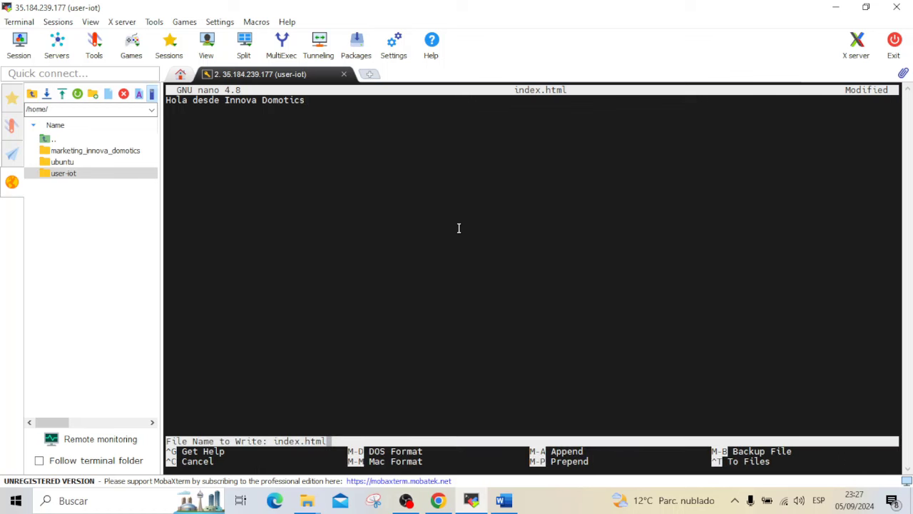
key(Return)
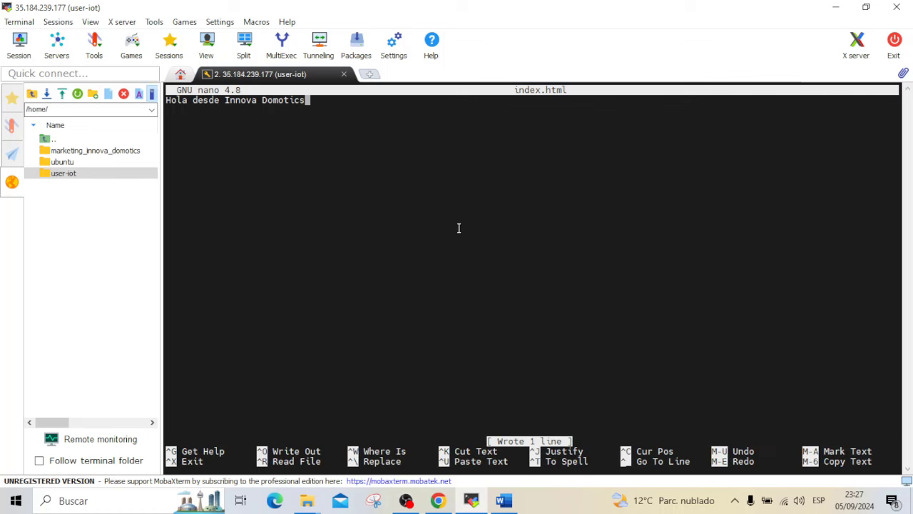
key(ctrl+x)
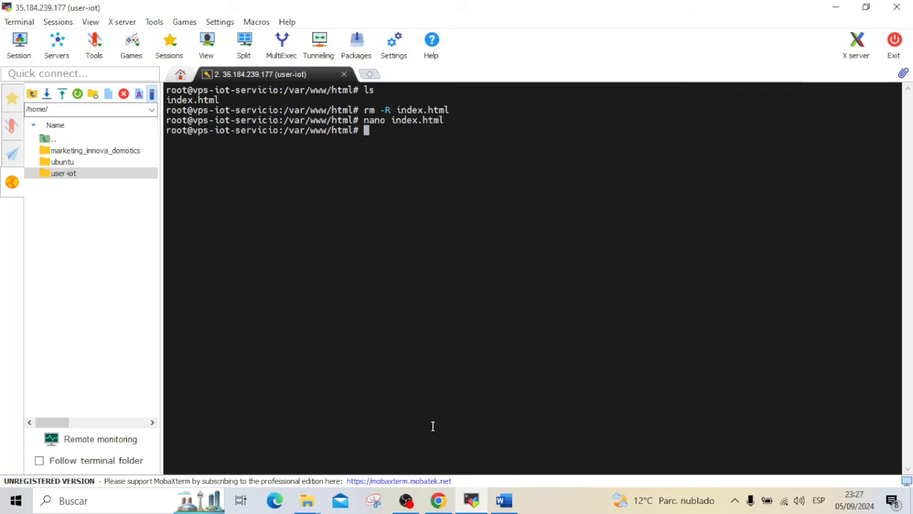
Reload 35.184.239.177 in Chrome to confirm it now shows 'Hola desde Innova Domotics'
click(505, 500)
scroll(457, 365, down, 2)
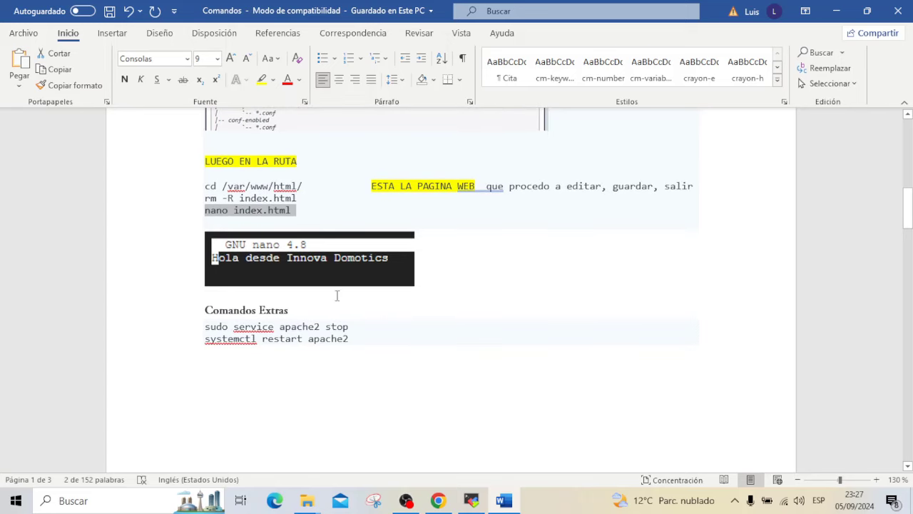
click(439, 500)
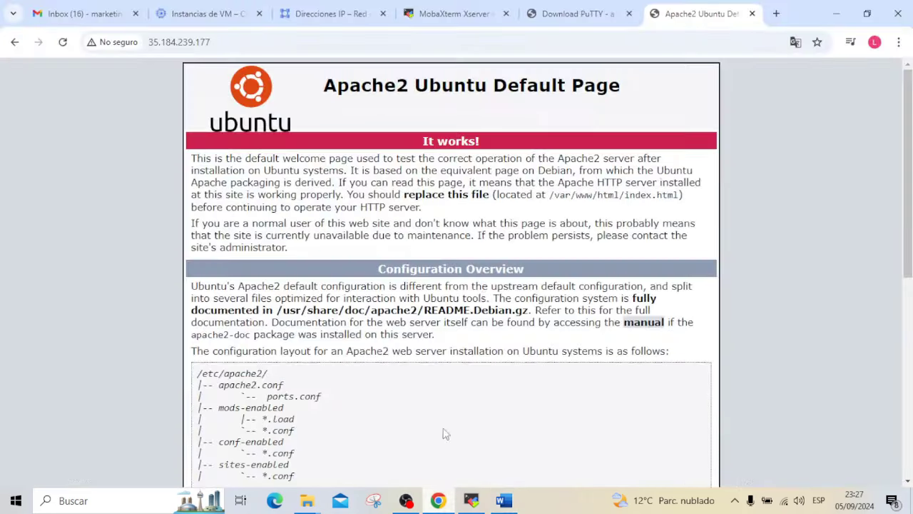
key(F5)
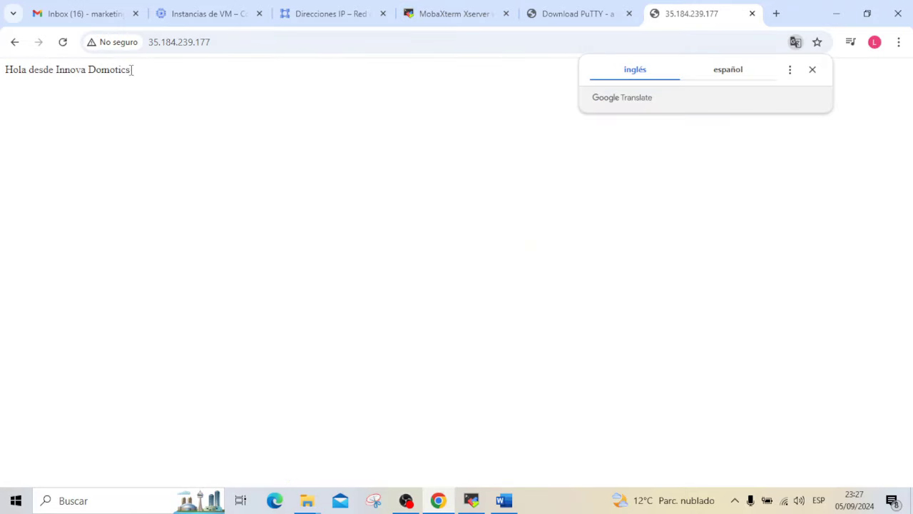
drag(145, 78, 5, 80)
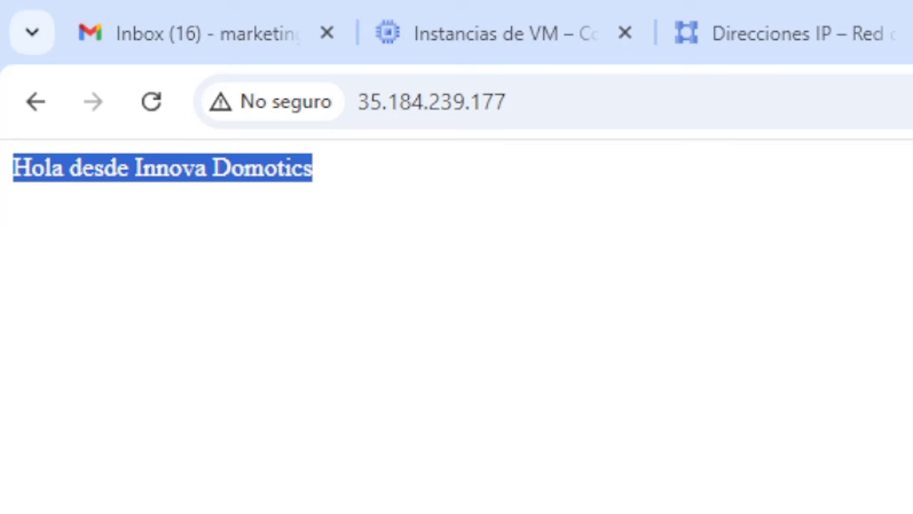
Return to the Word notes and highlight the /var/www/html path
mouse_move(471, 501)
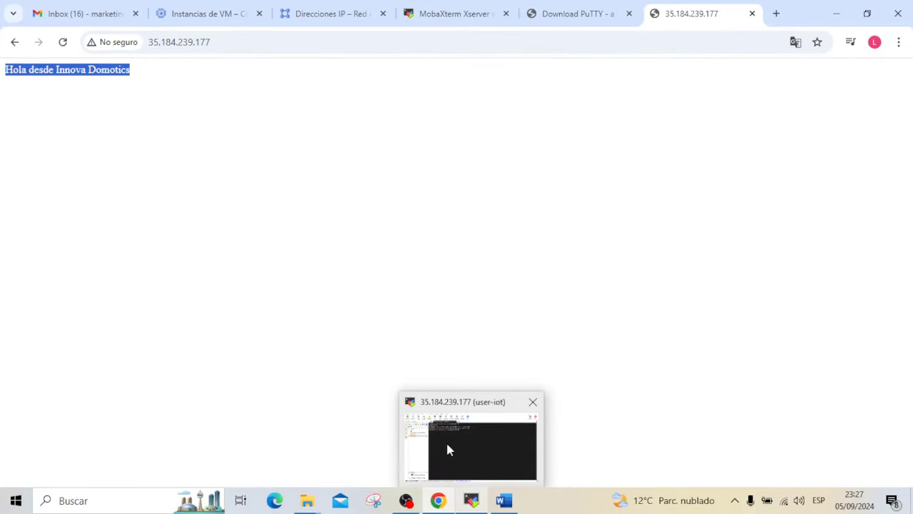
click(504, 500)
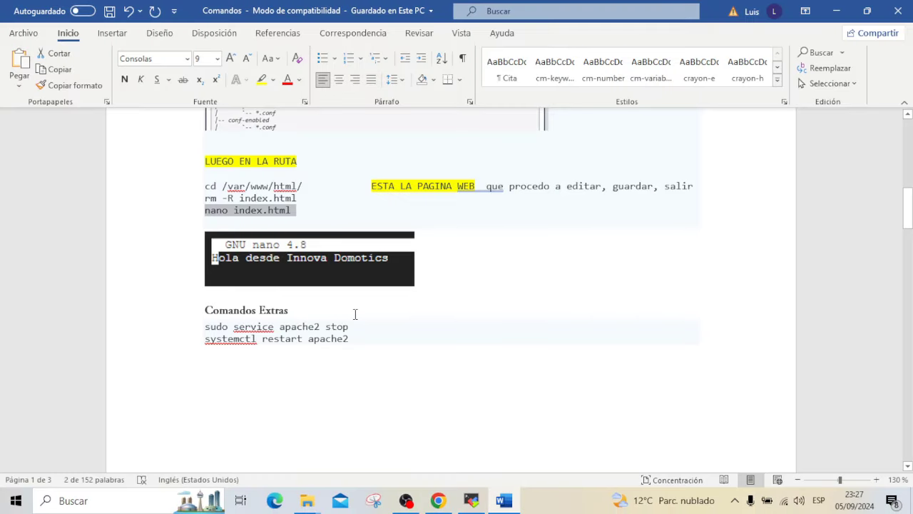
click(355, 314)
drag(222, 186, 297, 187)
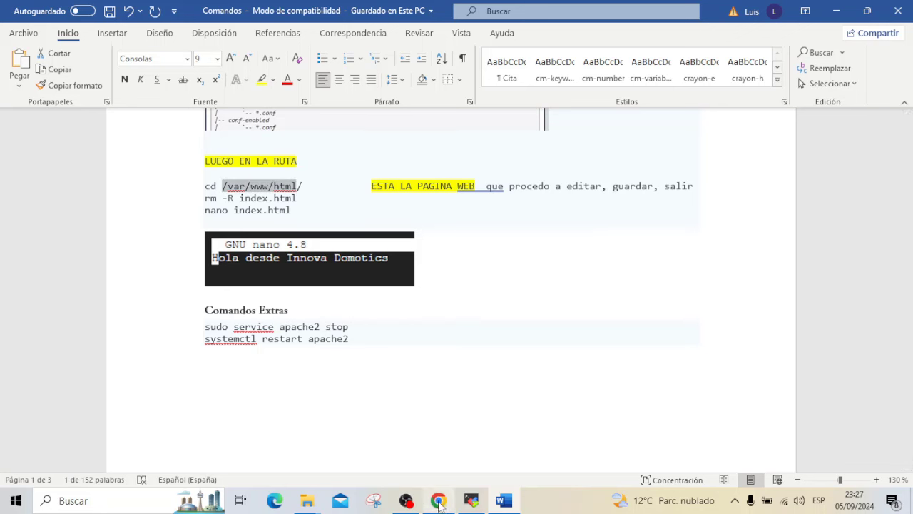
Reselect the 'Hola desde Innova Domotics' text on the page, then go back to Word
mouse_move(439, 504)
click(442, 448)
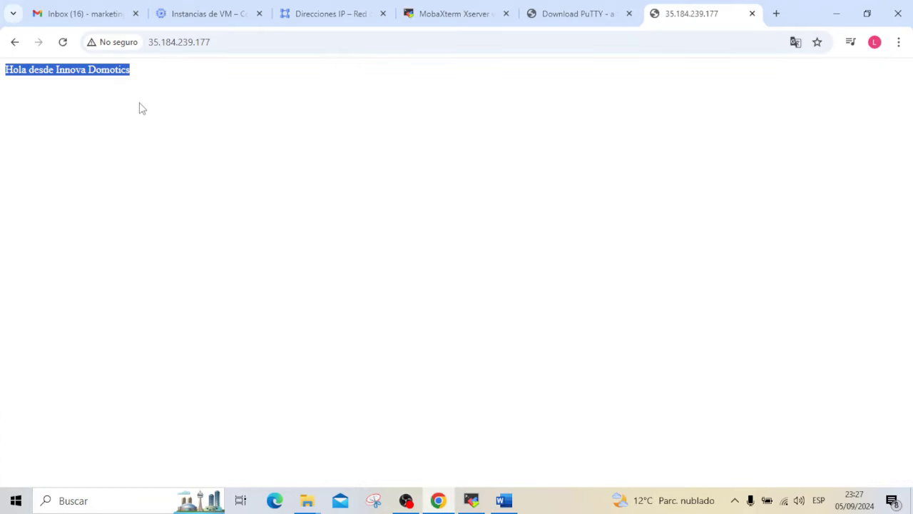
click(142, 108)
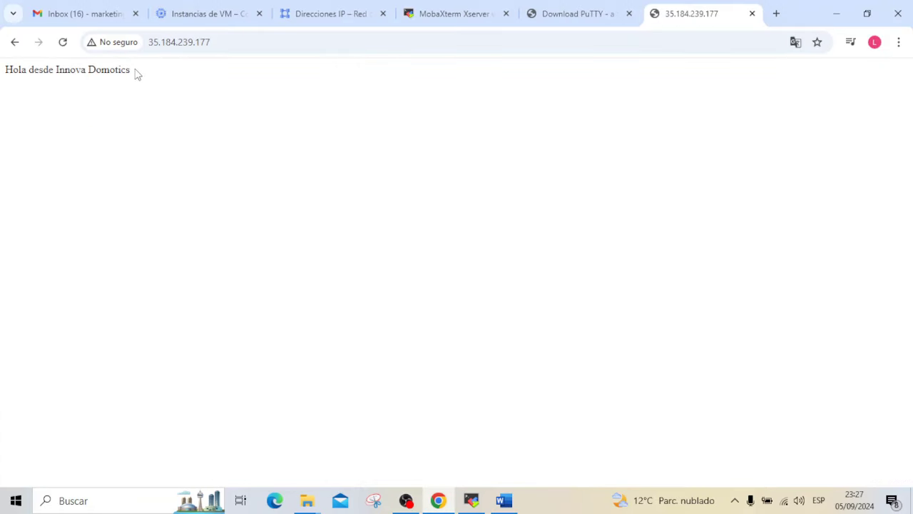
drag(135, 72, 6, 69)
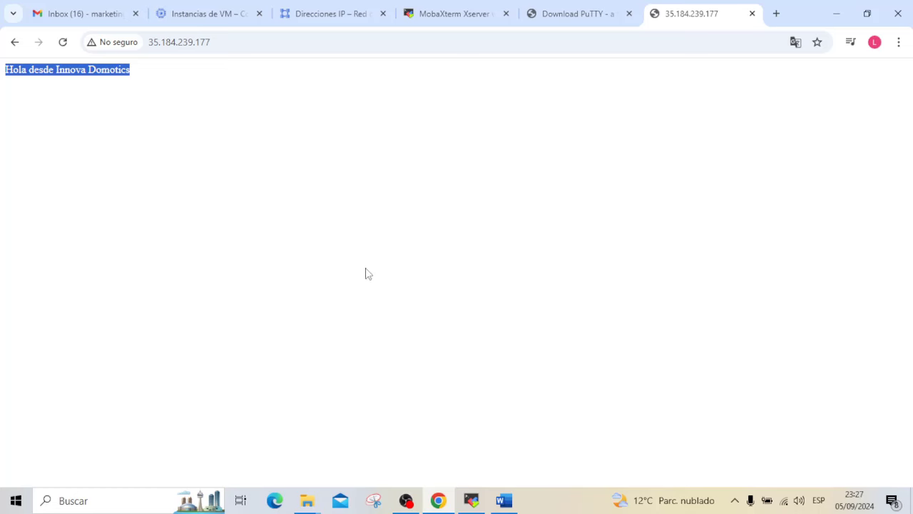
click(504, 500)
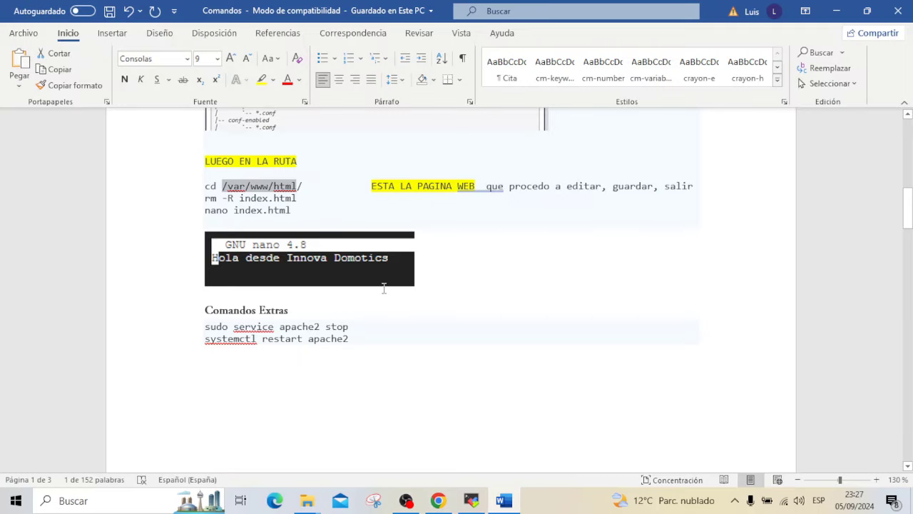
click(297, 198)
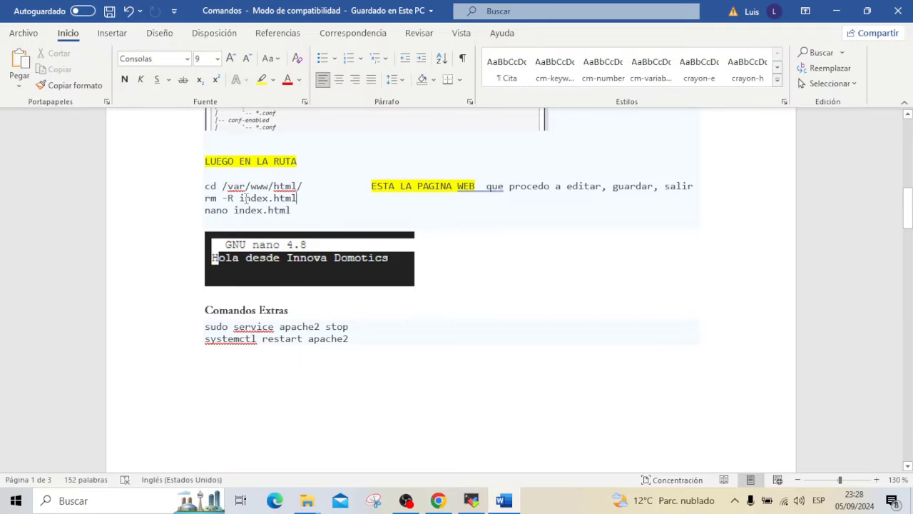
drag(234, 210, 290, 210)
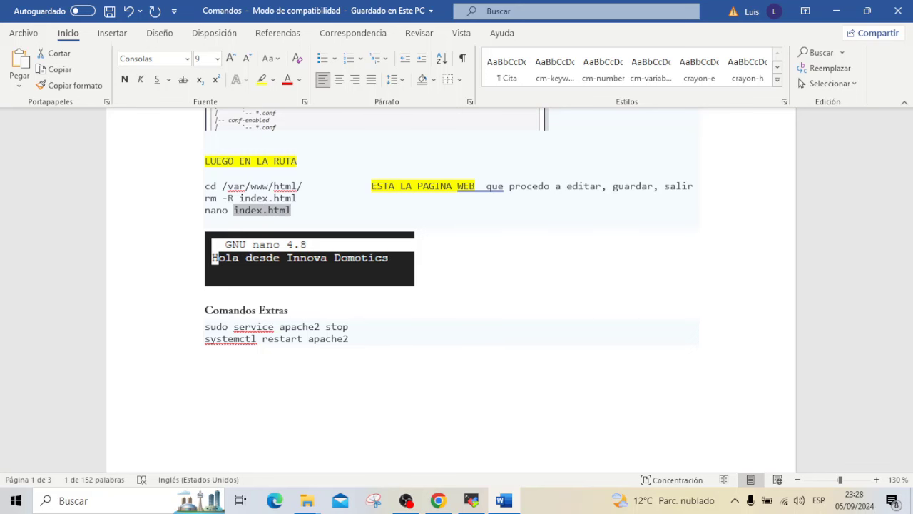